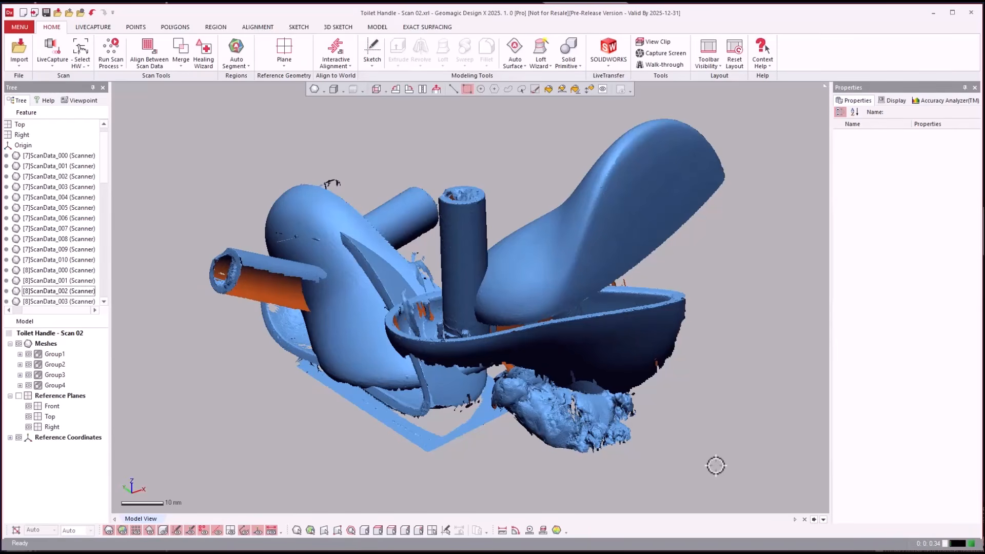
- Hide the Group2, Group3 and Group4 meshes to isolate Group1
left_click(29, 365)
left_click(29, 375)
left_click(29, 385)
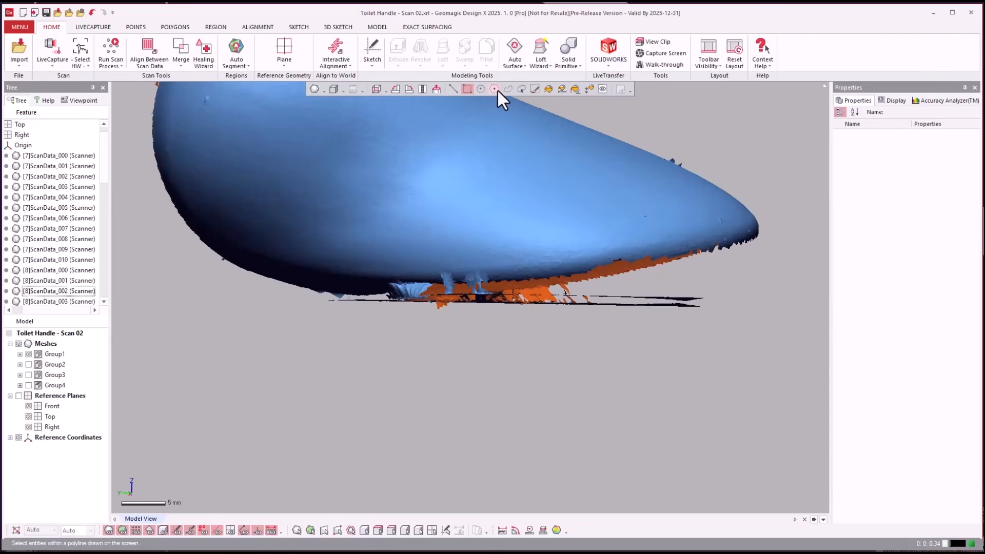
- Enclose the stray scan faces beneath the Group1 handle with a polyline selection and delete them
left_click(495, 89)
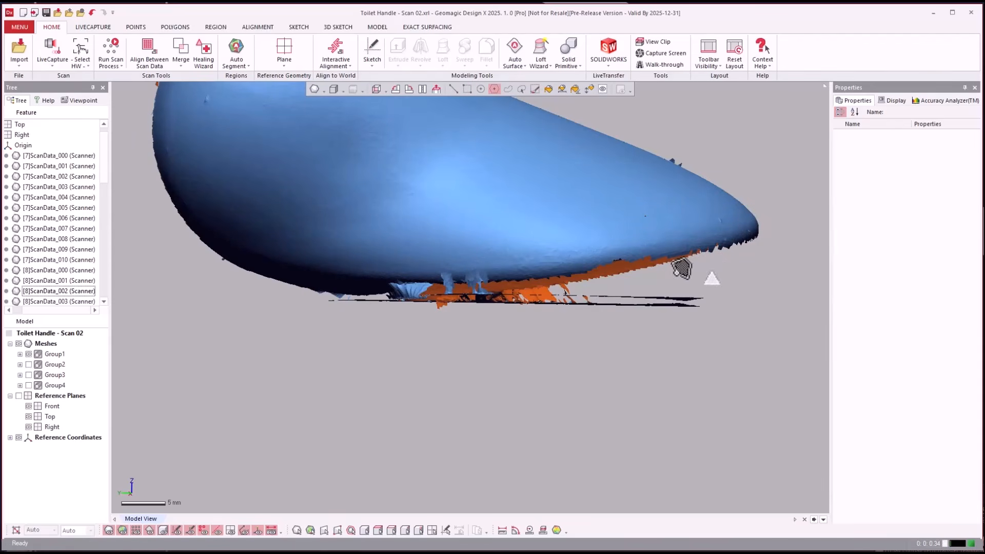
mouse_move(681, 268)
left_mouse_down()
mouse_move(534, 285)
mouse_move(398, 281)
left_mouse_up()
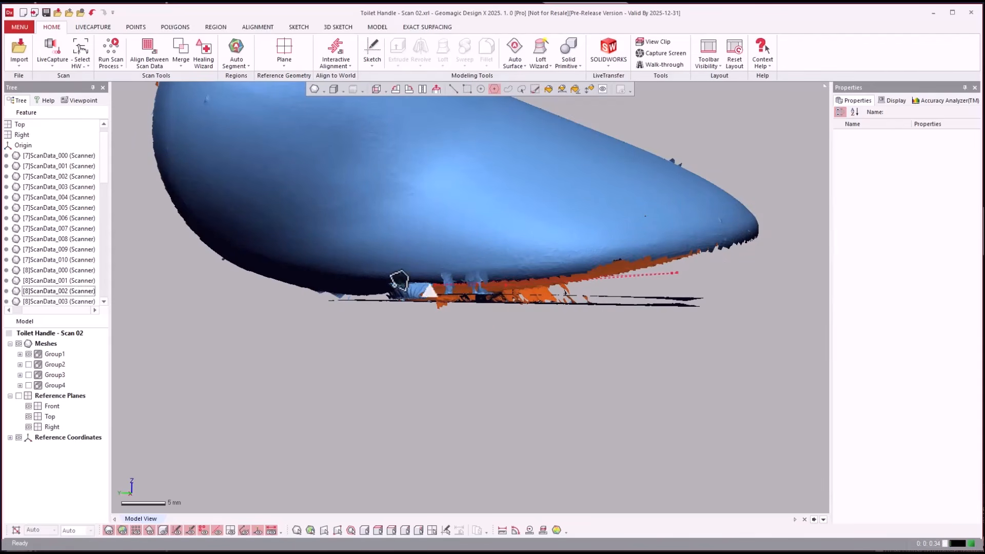
left_click(291, 296)
left_click(276, 358)
left_click(471, 400)
left_click(651, 414)
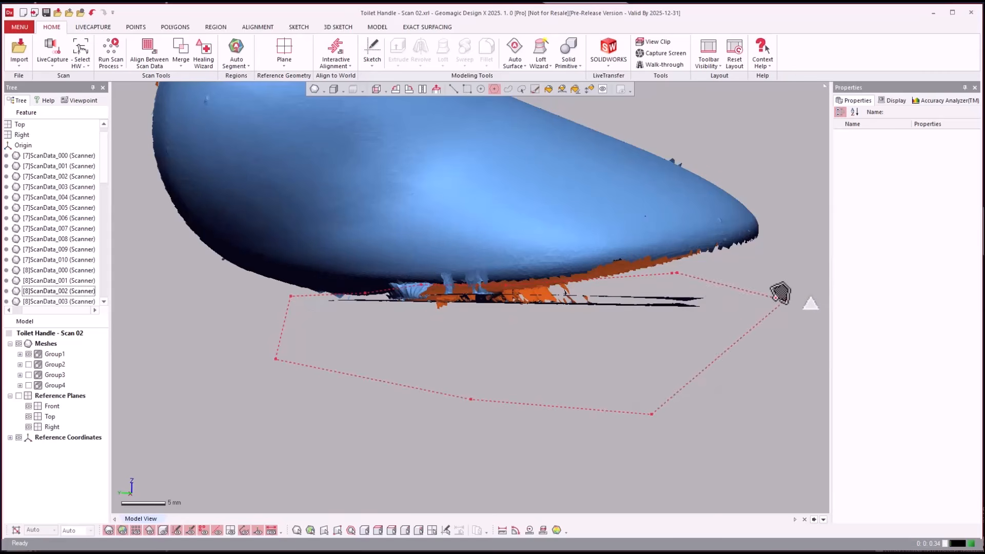
double_click(780, 293)
key("Delete")
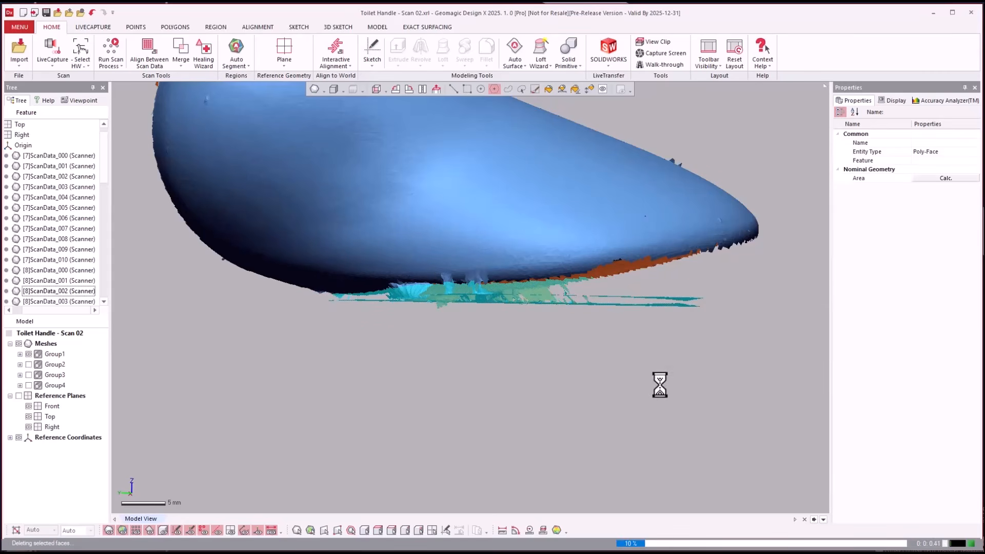
- Hide the Group1 mesh and show Group2 instead
right_click_drag(568, 384, 560, 390)
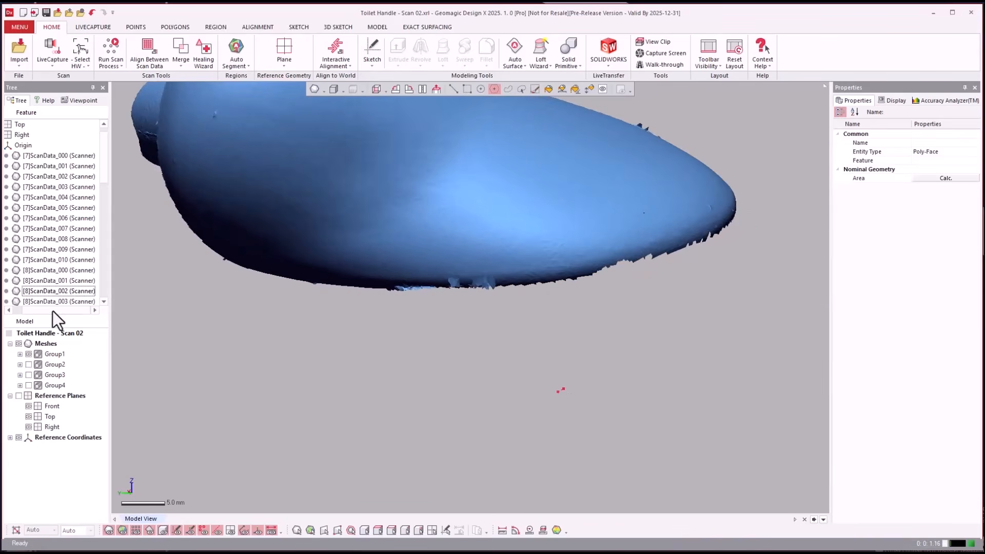
left_click(28, 354)
left_click(29, 364)
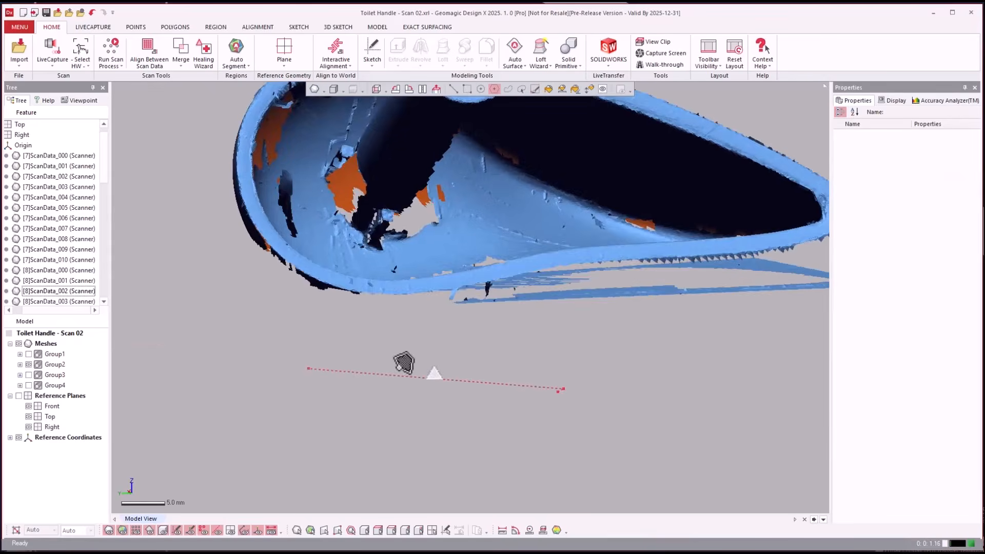
- Enclose the flat stray faces below the Group2 handle rim with a polyline selection and delete them
right_click_drag(403, 358, 619, 353)
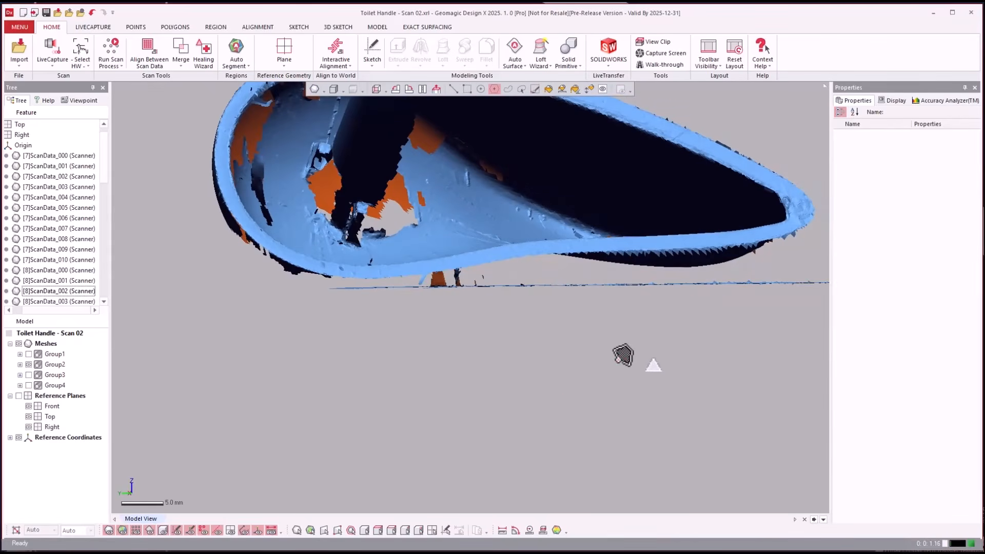
scroll(348, 306, "down", 2)
left_click(732, 264)
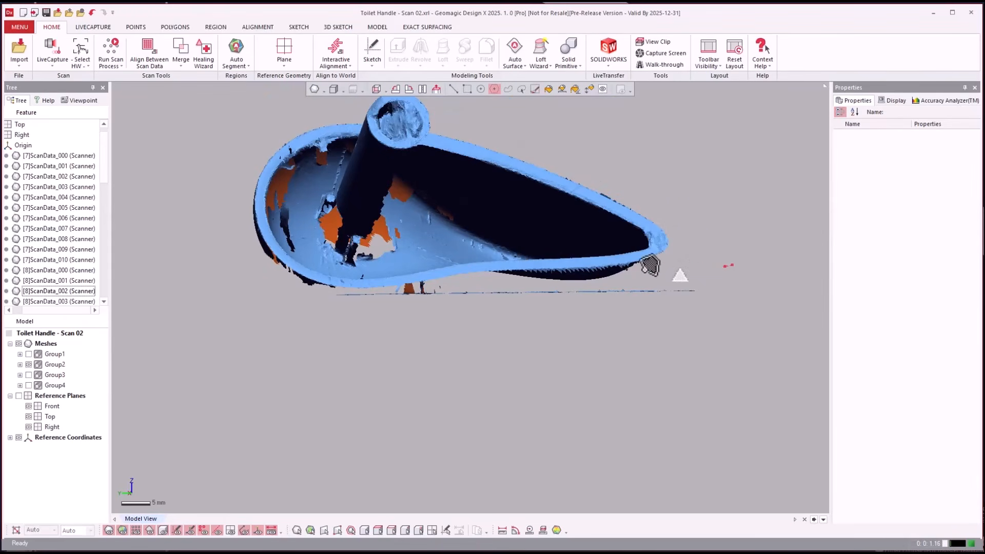
left_click(596, 282)
left_click(471, 283)
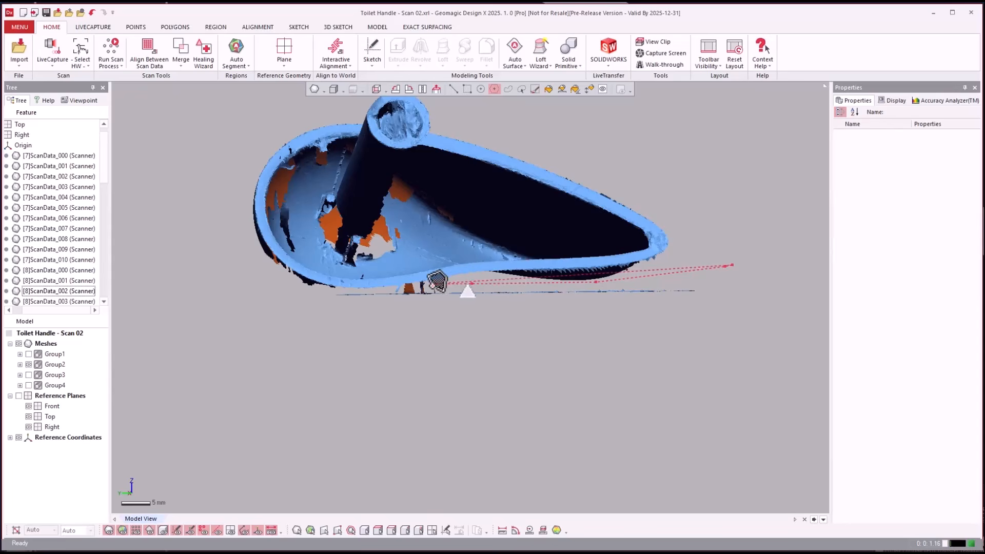
left_click(366, 288)
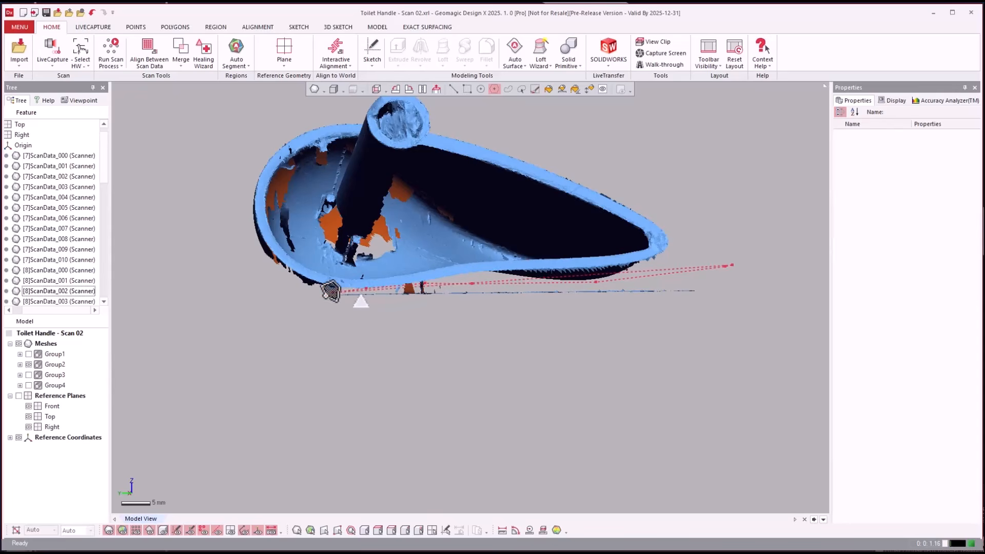
left_click(313, 299)
left_click(331, 339)
left_click(696, 365)
double_click(736, 342)
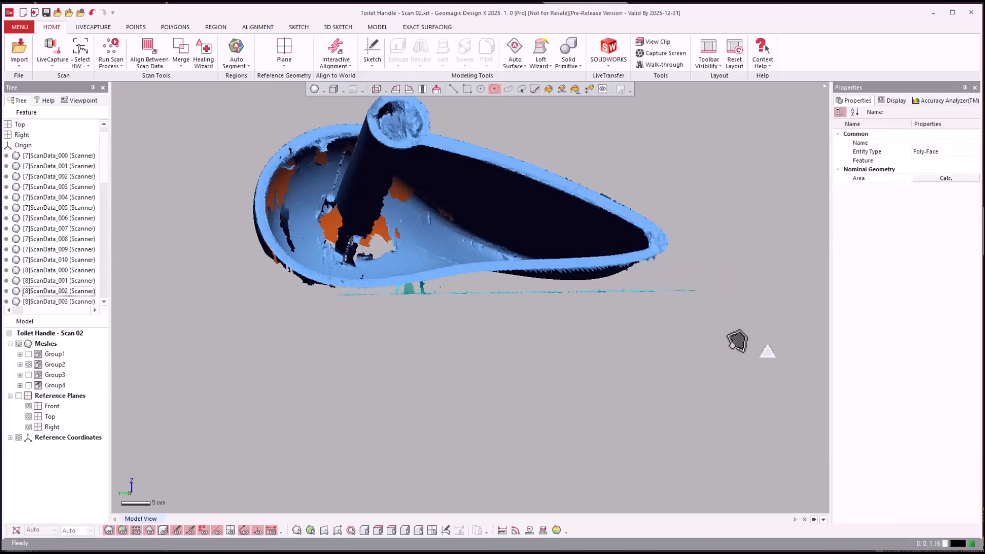
key("Delete")
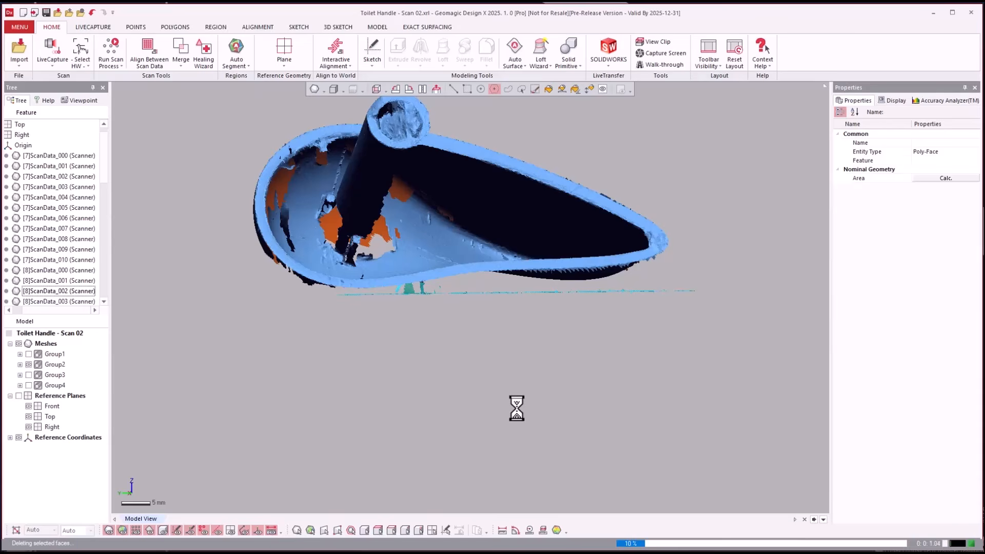
- Switch the visible mesh from Group2 to Group3 and delete the lumpy base material below the pin
left_click(28, 364)
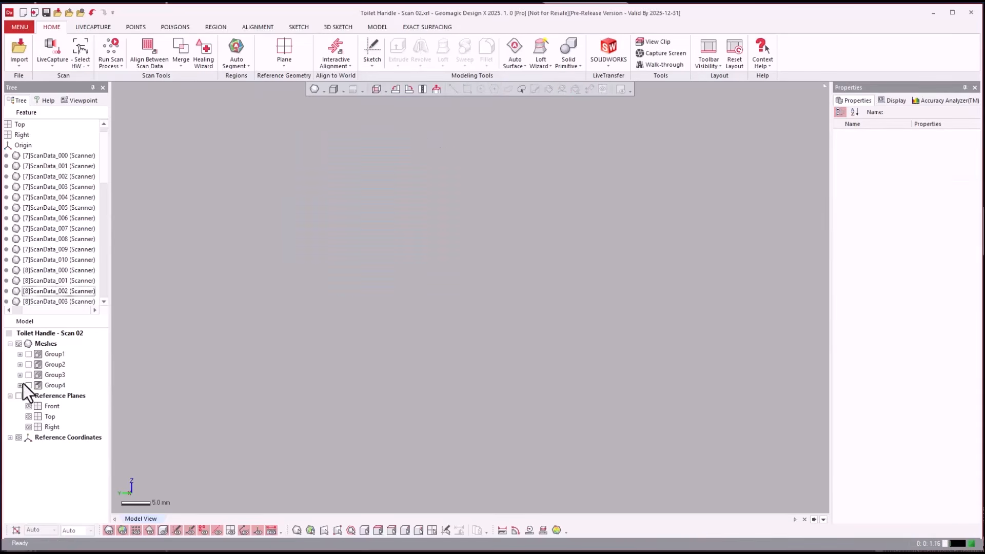
left_click(28, 375)
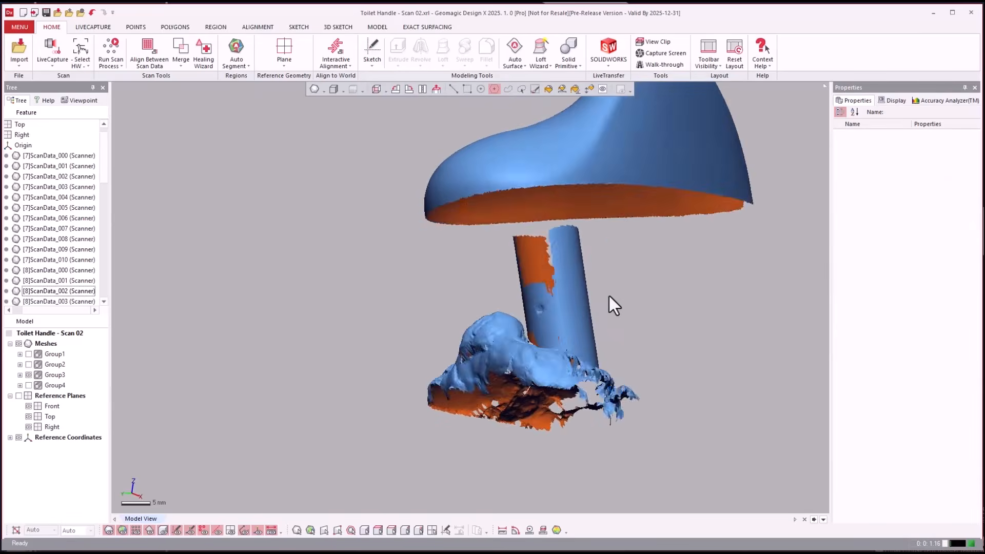
right_click_drag(575, 350, 622, 330)
scroll(627, 346, "up", 3)
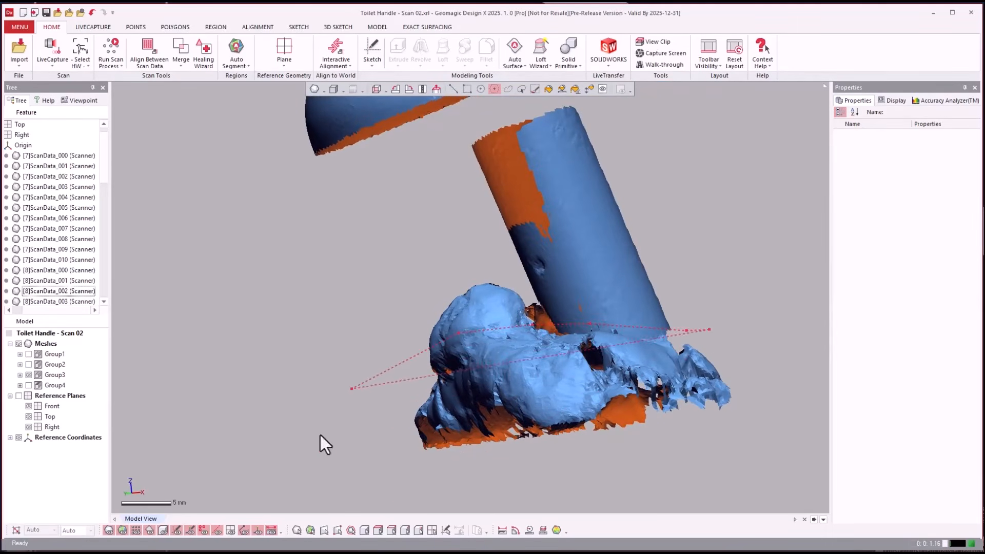
double_click(762, 399)
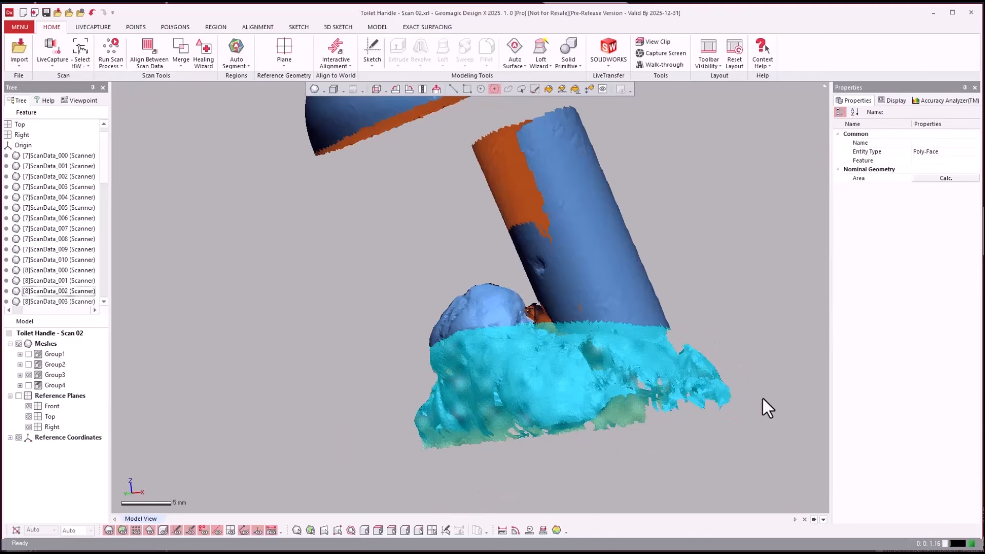
key("Delete")
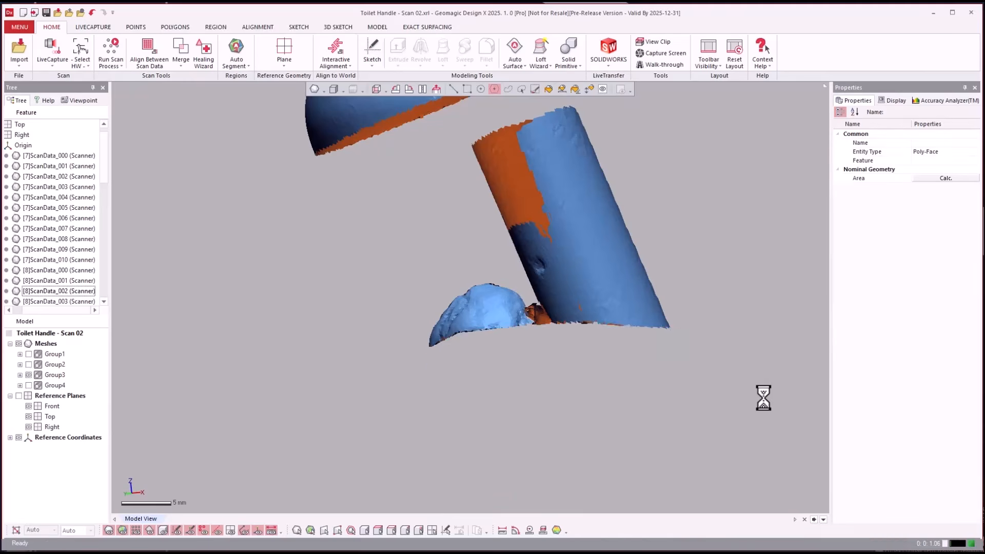
- Delete the remaining lumps beside the lower end of the Group3 pin using a polyline selection
right_click_drag(763, 398, 371, 351)
scroll(498, 318, "up", 2)
left_click(371, 350)
left_click(355, 375)
left_click(402, 407)
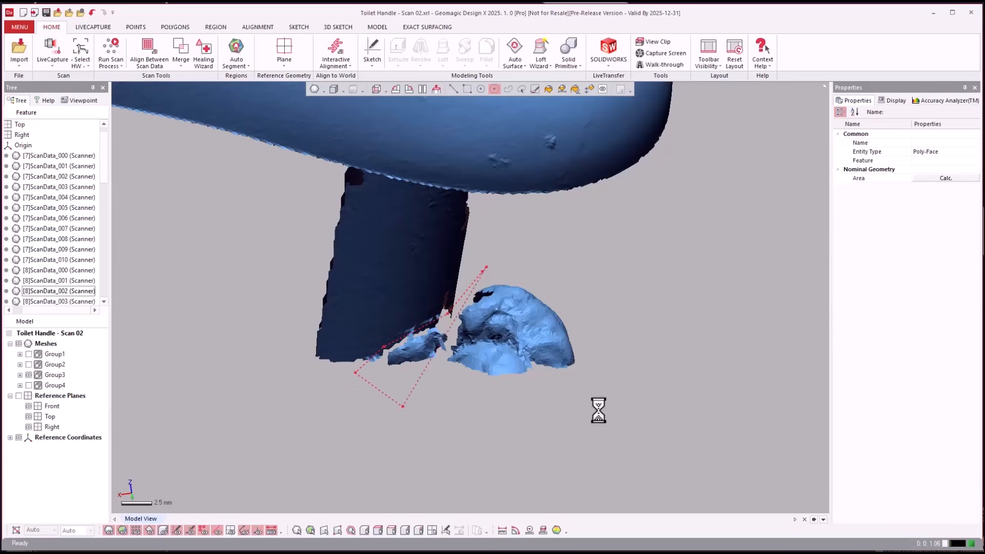
left_click(657, 398)
double_click(642, 306)
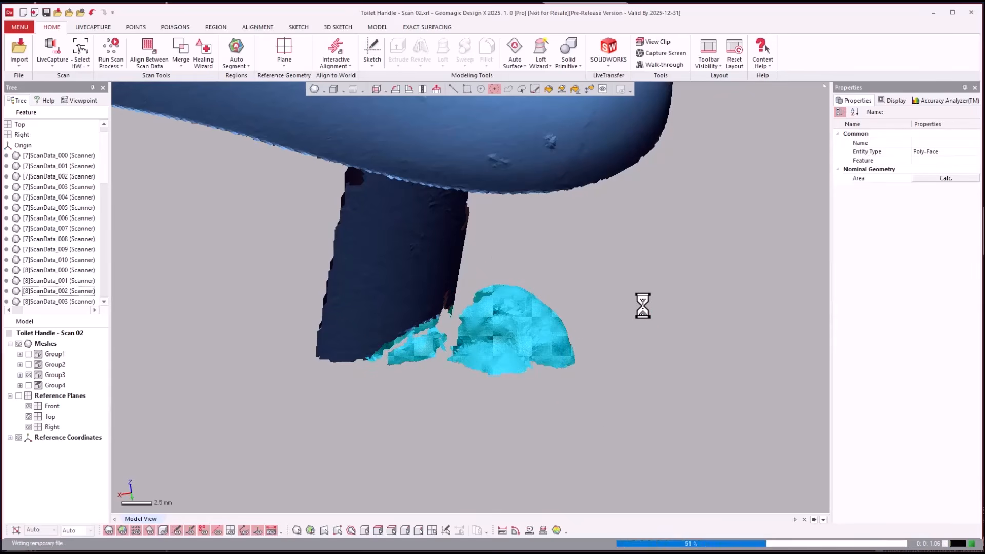
key("Delete")
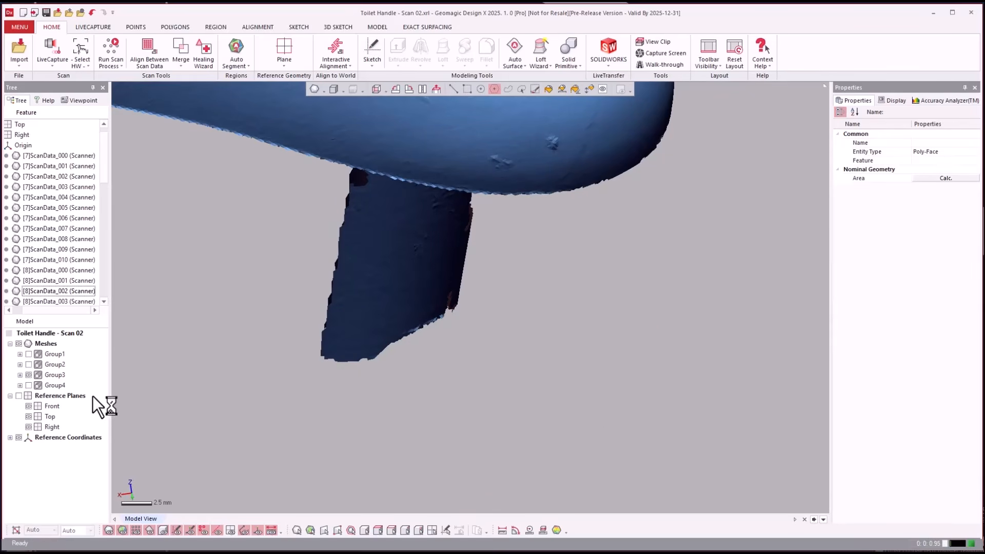
- Show Group4 instead of Group3 and delete the mass of lumpy support material under the handle
left_click(29, 386)
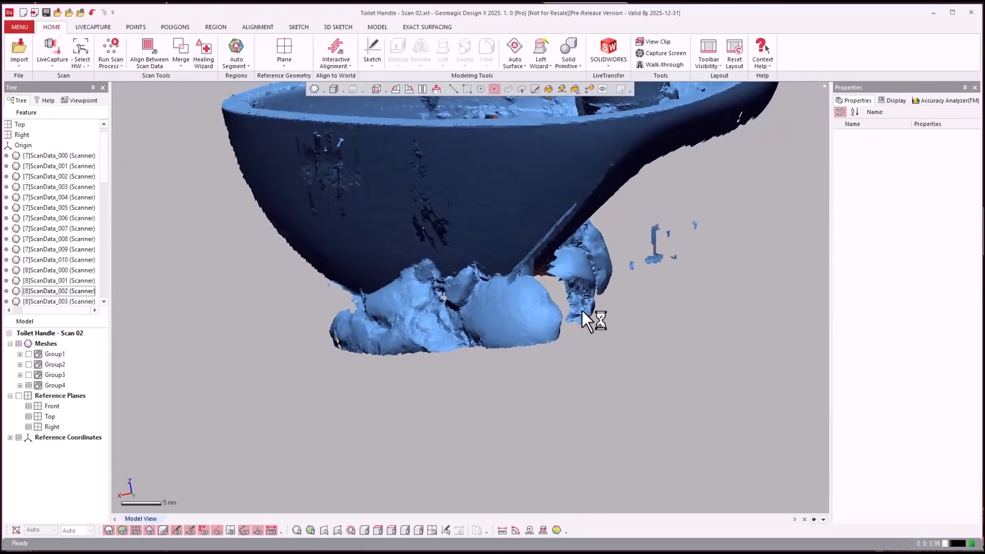
right_click_drag(583, 312, 690, 222)
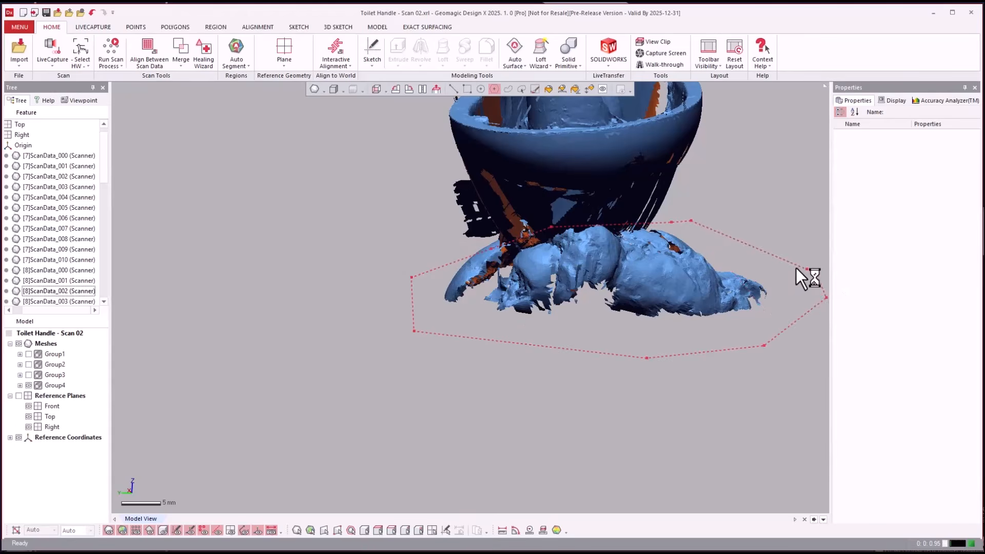
key("Delete")
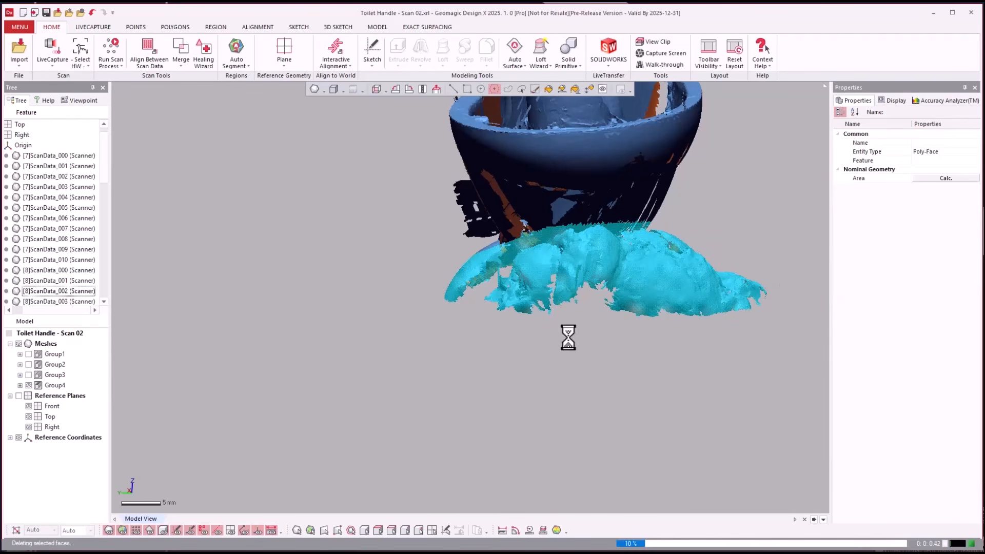
- Outline the leftover lumps along the underside of the Group4 handle with a polyline selection and delete them
right_click_drag(508, 294, 439, 264)
left_click(450, 263)
left_click(518, 276)
left_click(546, 291)
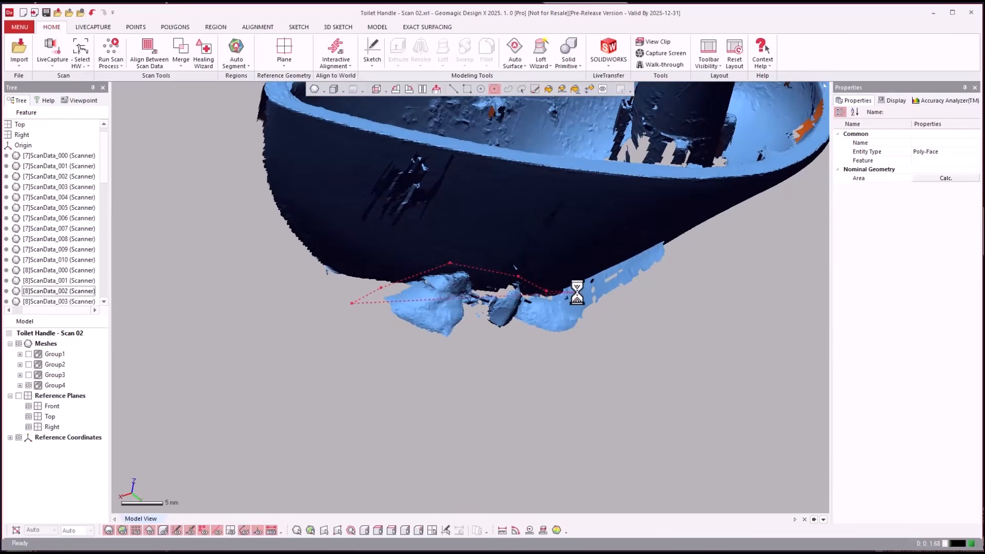
left_click(624, 282)
left_click(668, 322)
left_click(618, 382)
left_click(573, 397)
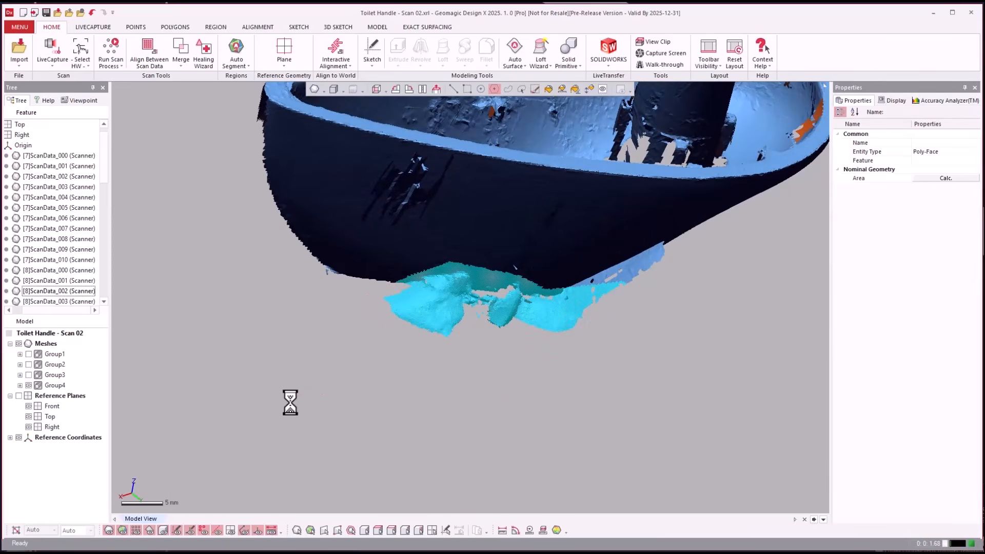
key("Delete")
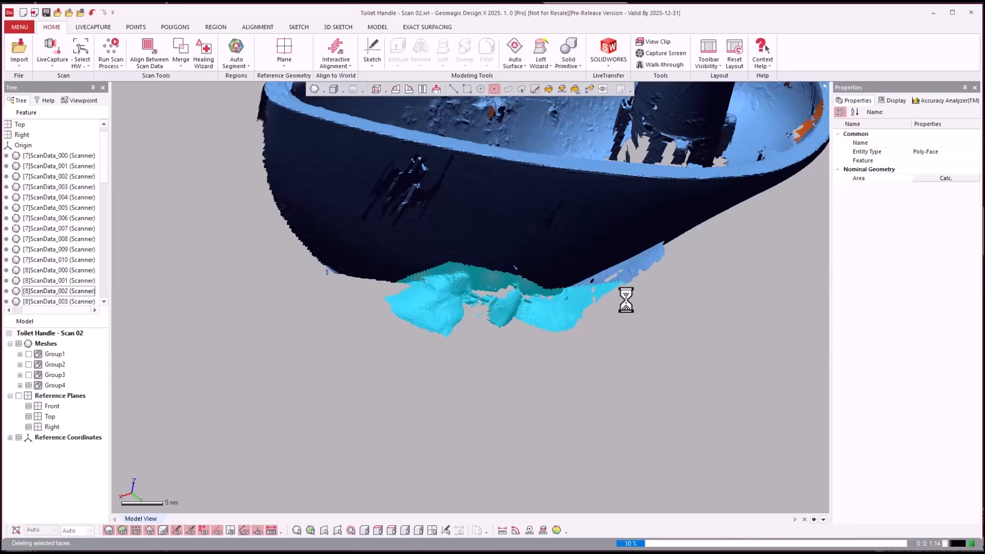
- Identify the scan containing the leftover flap under the Group4 handle and show only that scan, [10]ScanData_017
right_click_drag(626, 294, 569, 136)
left_click(468, 85)
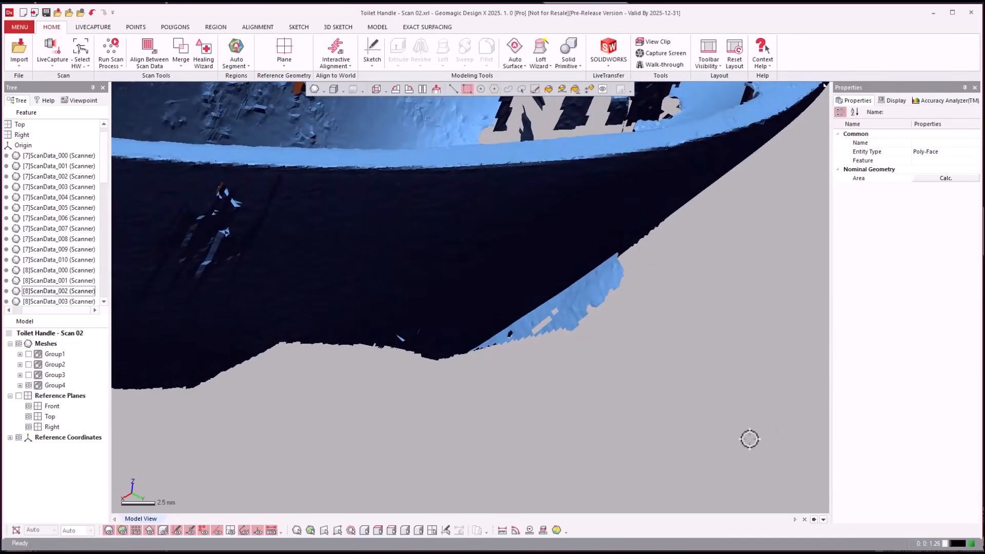
right_click_drag(750, 440, 754, 454)
left_click(627, 316)
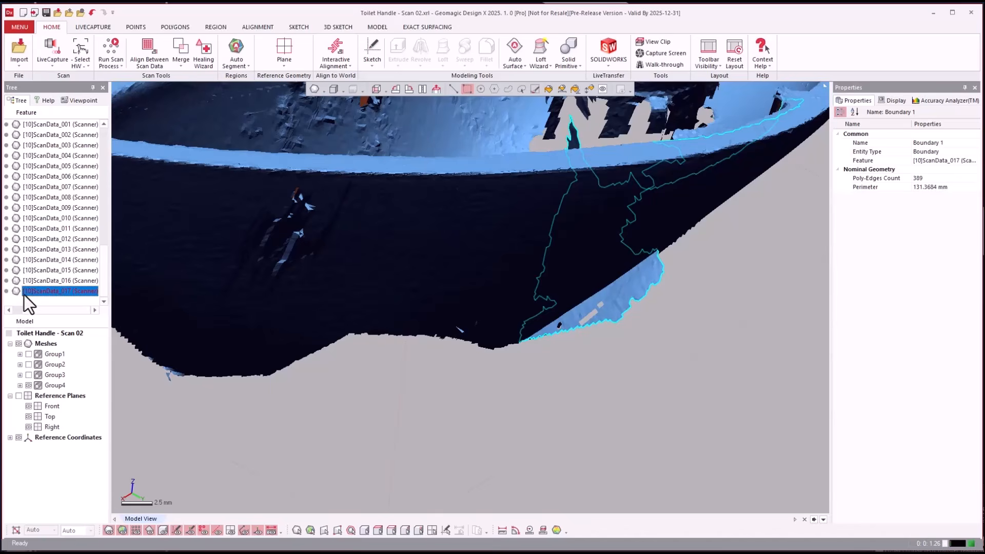
left_click(19, 385)
left_click(54, 291)
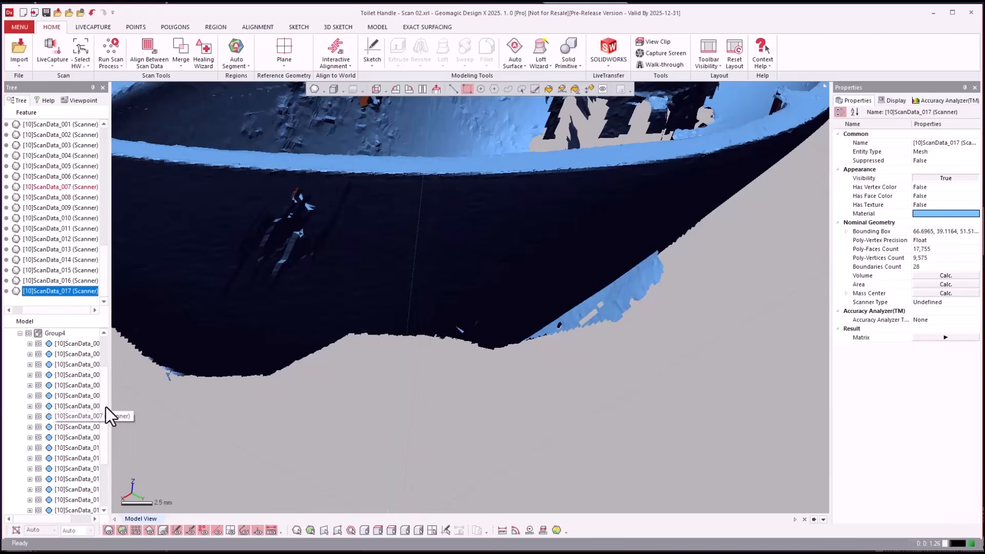
scroll(106, 408, "down", 1)
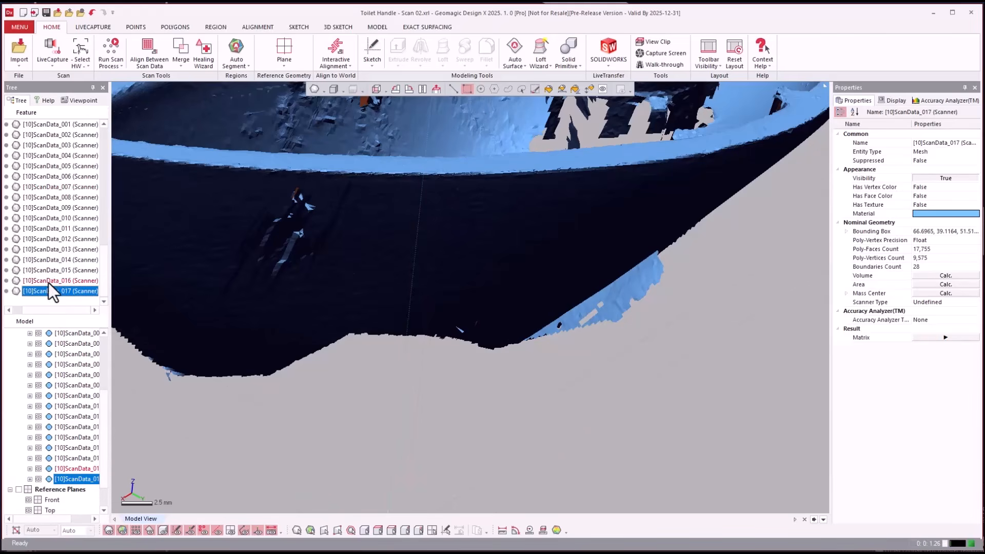
right_click(80, 479)
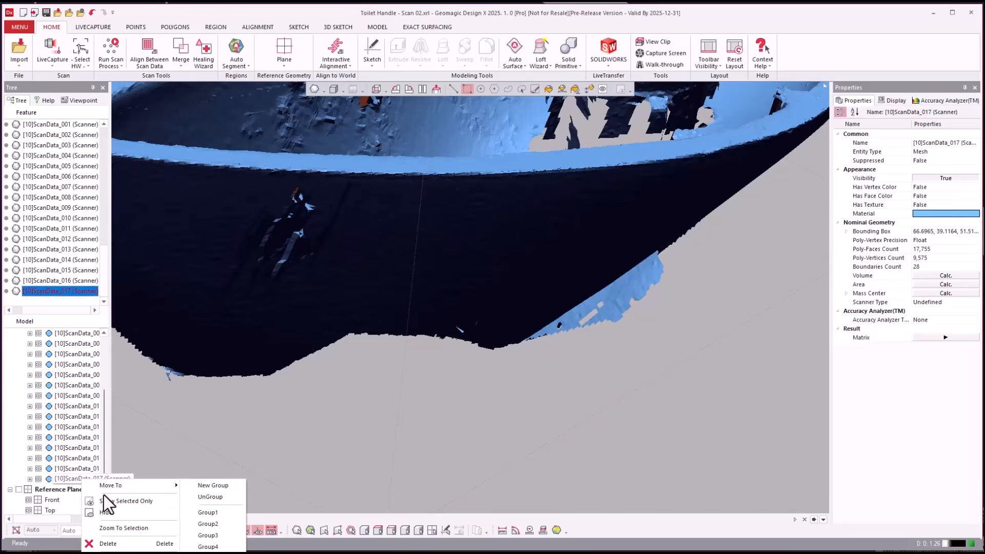
left_click(110, 503)
- Outline the leftover flap below the handle edge on [10]ScanData_017 with a polyline selection and delete it
right_click_drag(689, 341, 611, 159)
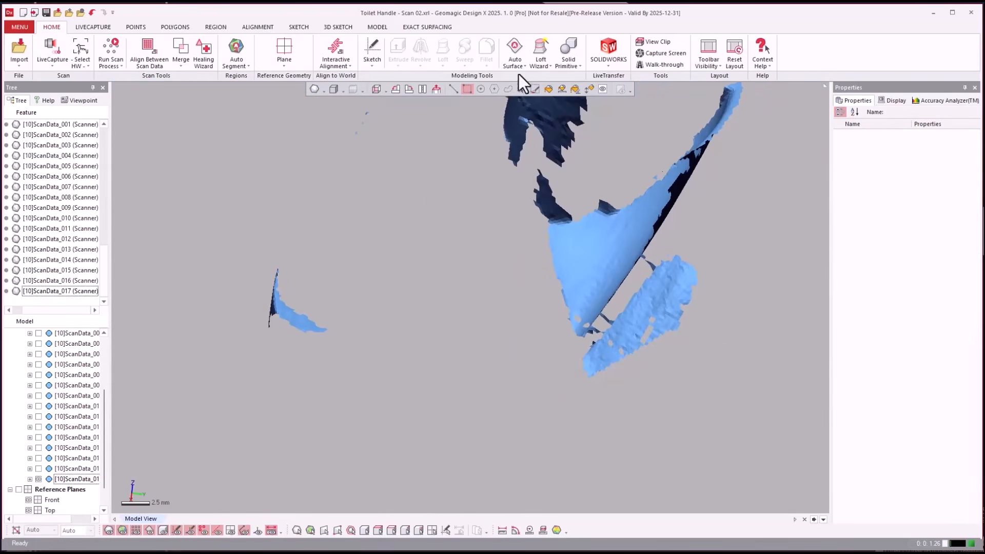
left_click(494, 89)
mouse_move(674, 222)
right_mouse_down()
mouse_move(684, 224)
mouse_move(662, 215)
right_mouse_up()
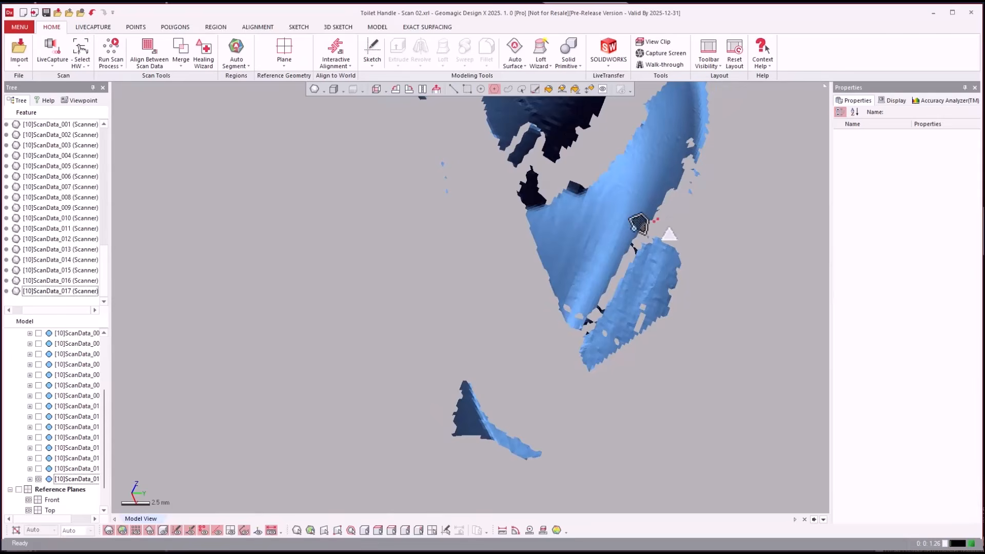
left_click(601, 254)
left_click(563, 344)
left_click(599, 406)
left_click(730, 346)
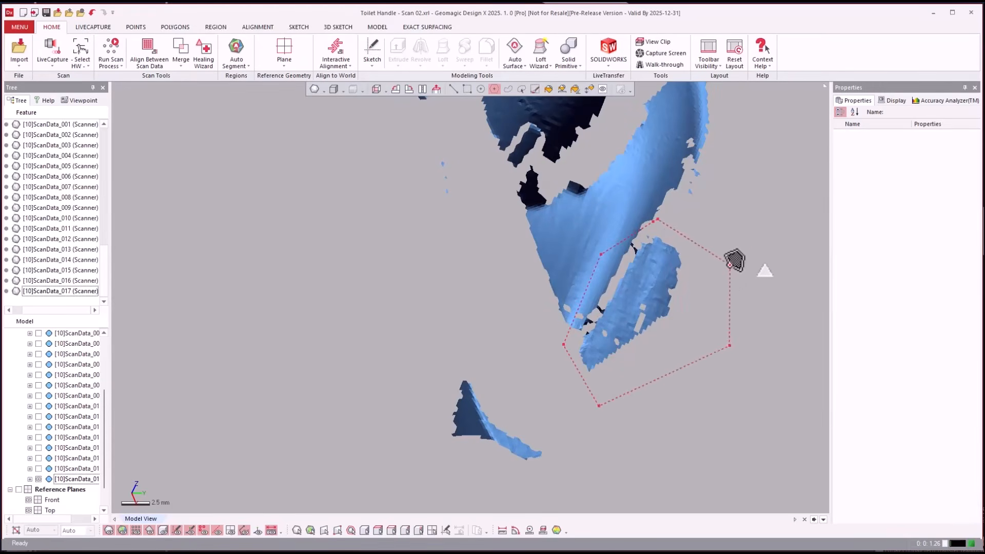
double_click(729, 264)
key("Delete")
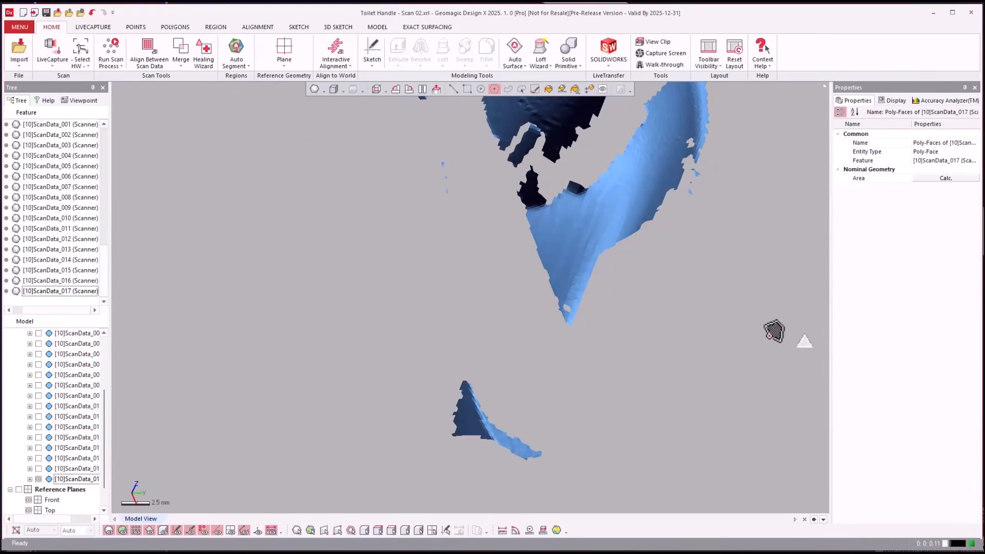
- Show all meshes again and collapse the Group4 scan list
left_click(49, 375)
scroll(51, 385, "up", 3)
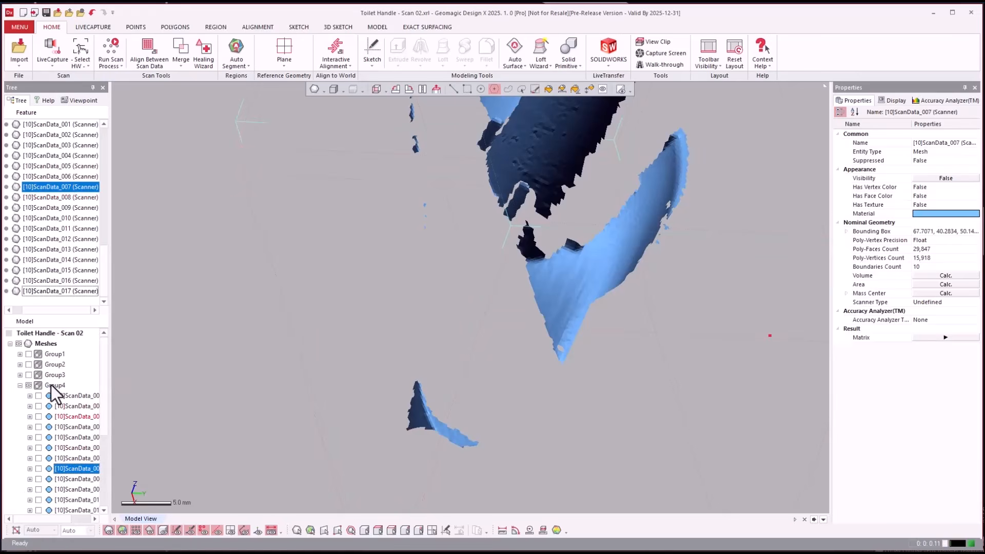
right_click(42, 344)
left_click(66, 352)
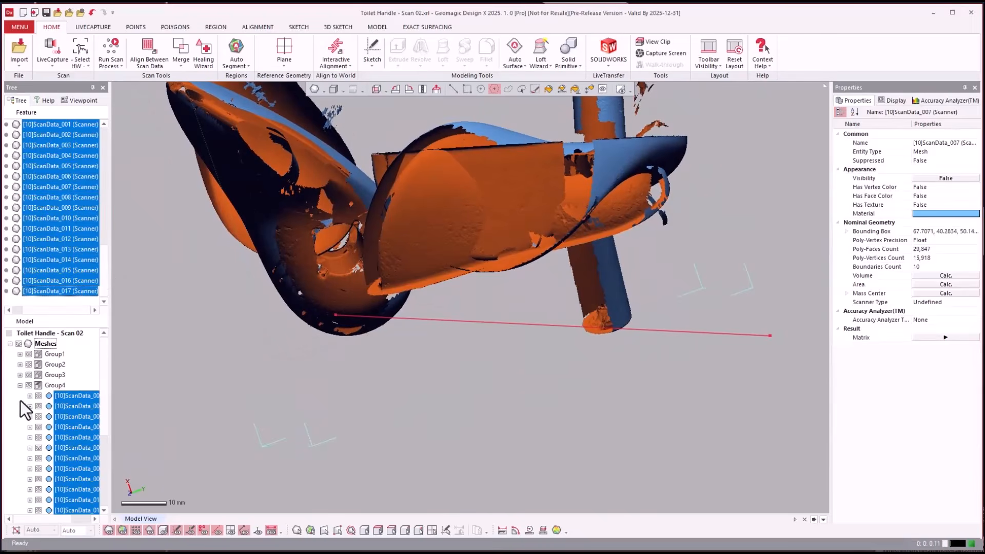
left_click(20, 385)
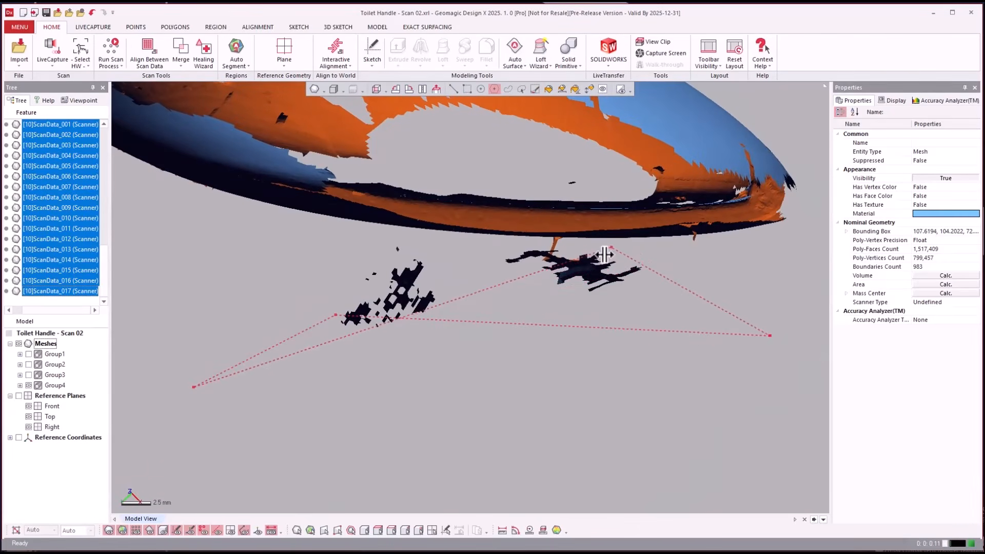
- Select the two stray patches floating beneath the Group4 handle rim with polylines and delete them
double_click(538, 288)
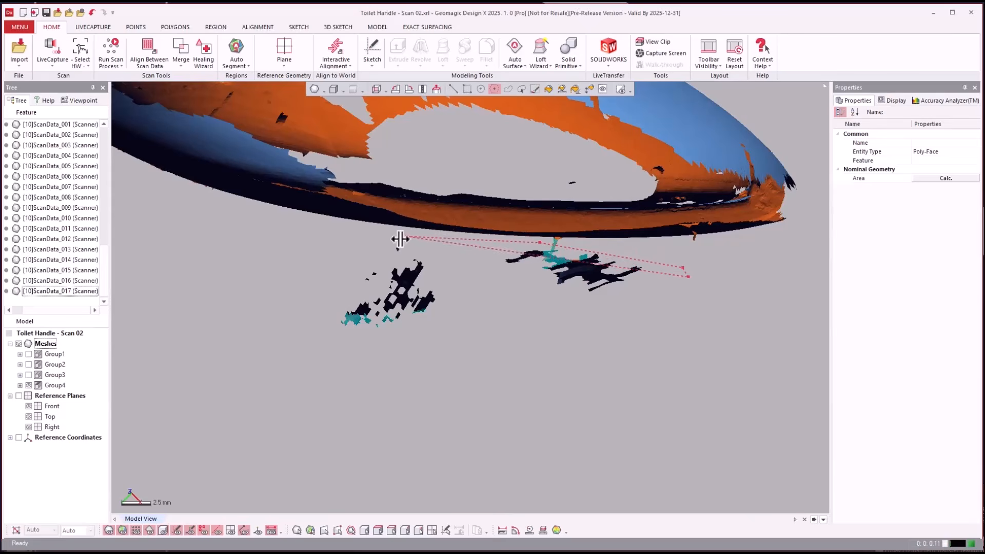
double_click(598, 414)
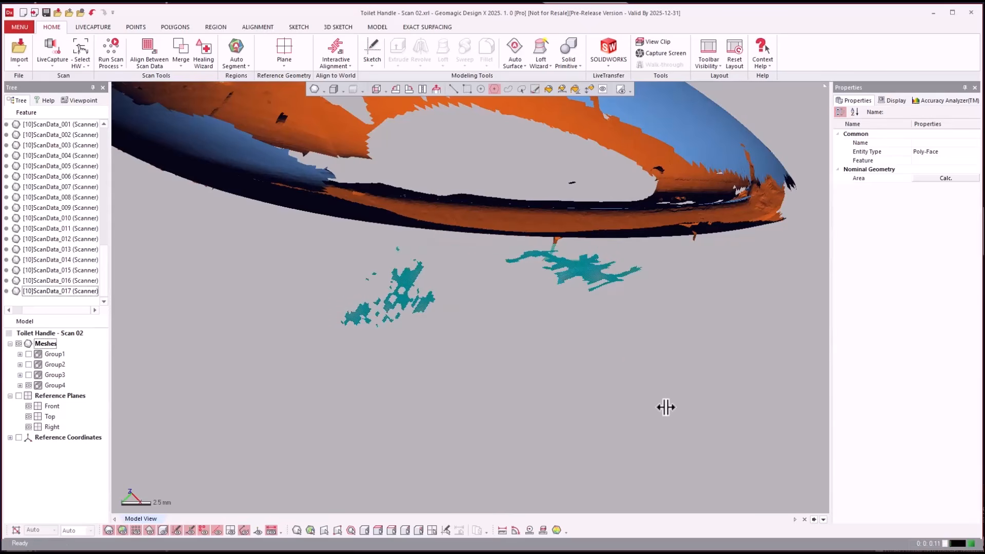
key("Delete")
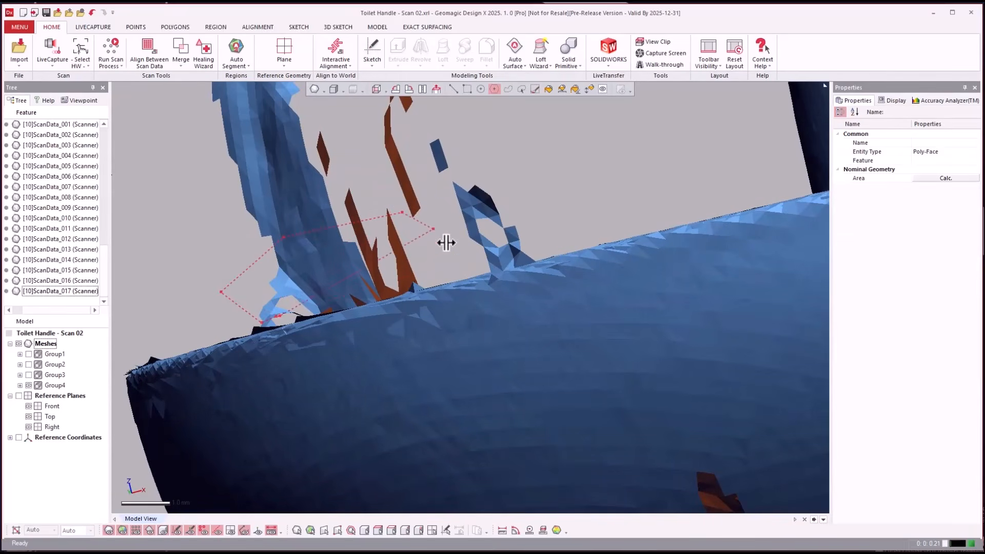
- Outline the stray strips where they meet the Group4 handle surface with polyline selections and delete them
double_click(431, 287)
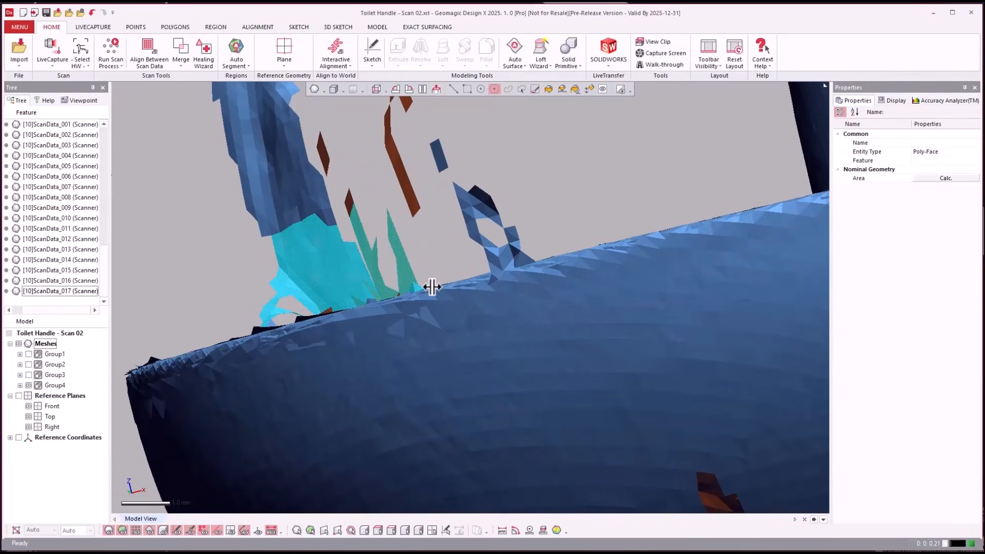
key("Delete")
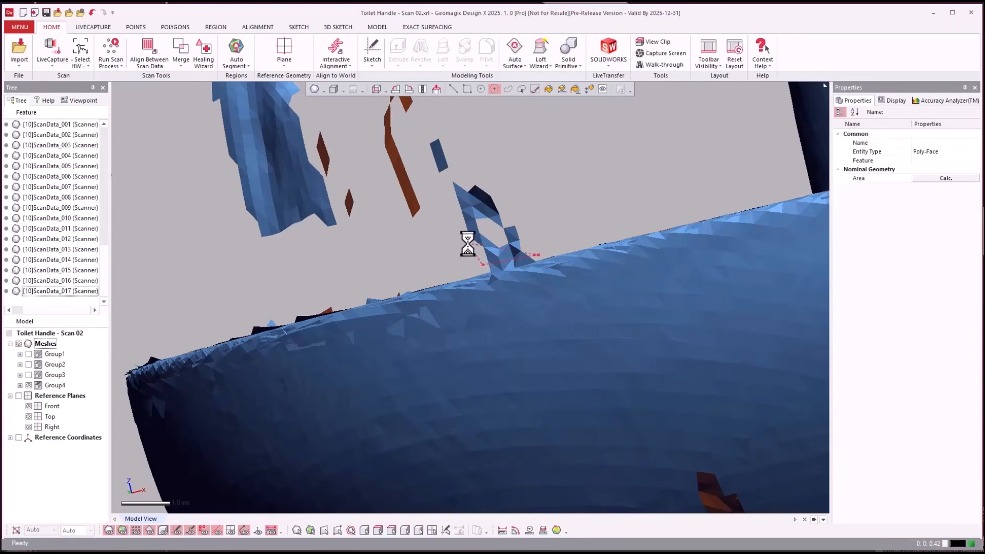
key("Delete")
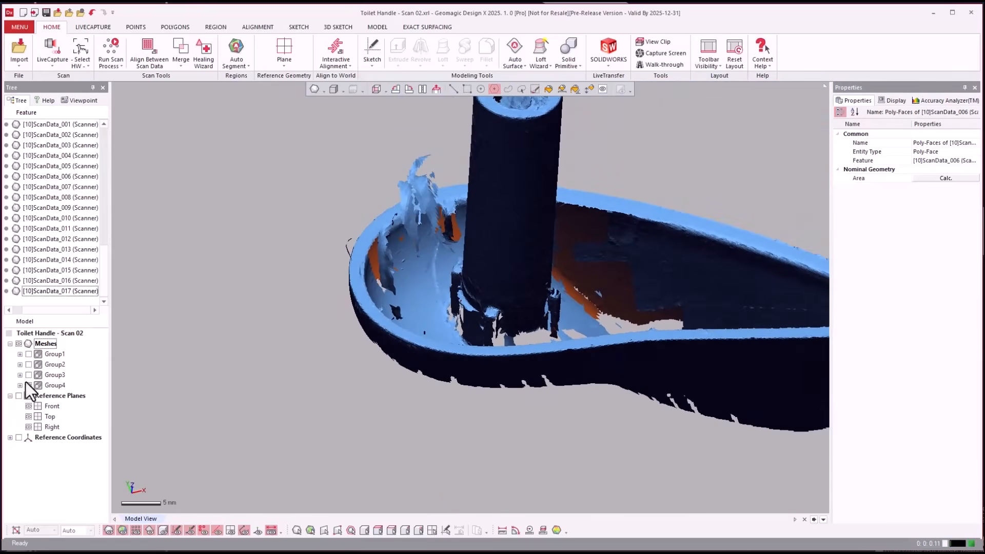
- Toggle the group visibility so that Group1, Group2, Group3 and Group4 are all shown together
left_click(28, 386)
left_click(28, 364)
left_click(28, 354)
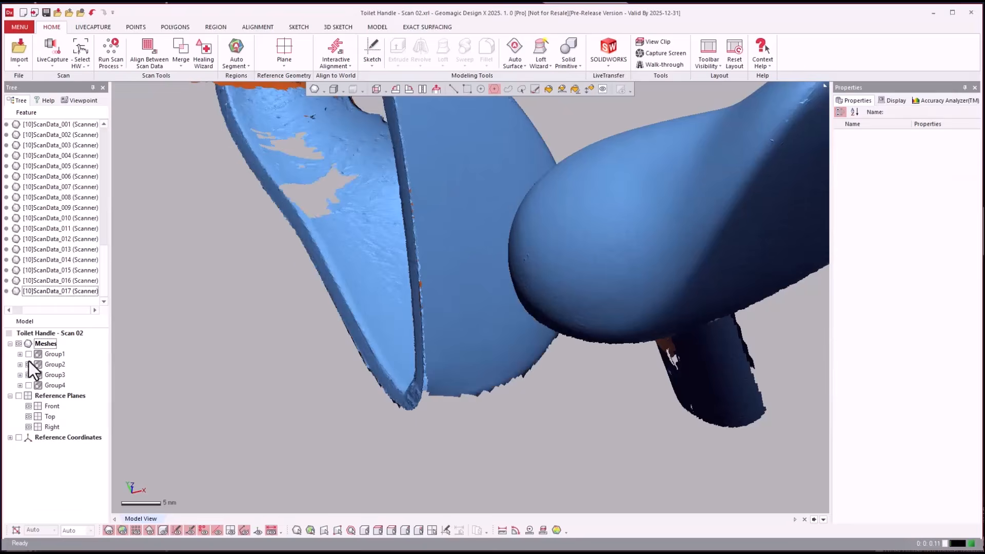
left_click(28, 364)
left_click(28, 385)
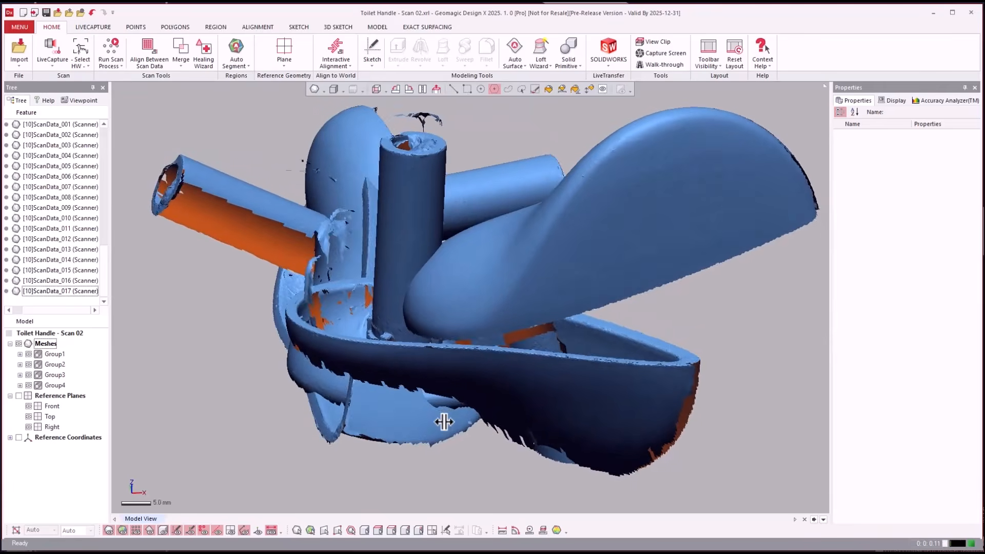
left_click(443, 421)
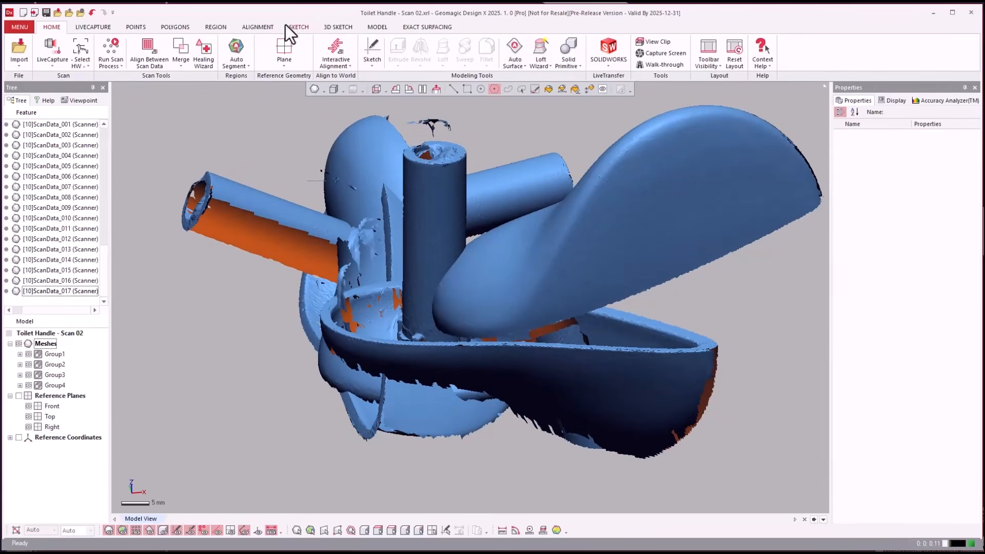
- Start Align Between Scan Data with the Local Based On Auto Guess method and set Group1 as the reference
left_click(256, 27)
left_click(32, 56)
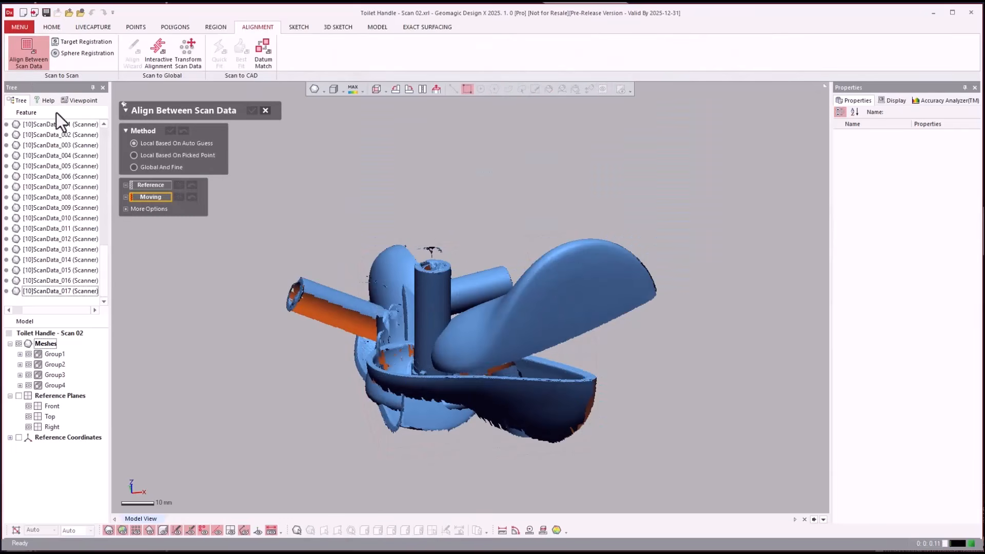
left_click(154, 156)
left_click(151, 144)
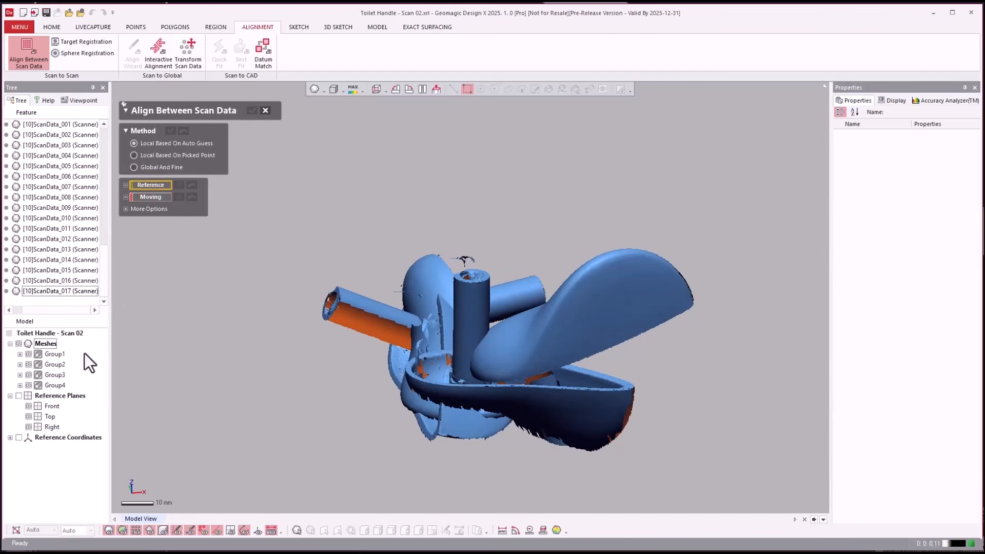
left_click(53, 354)
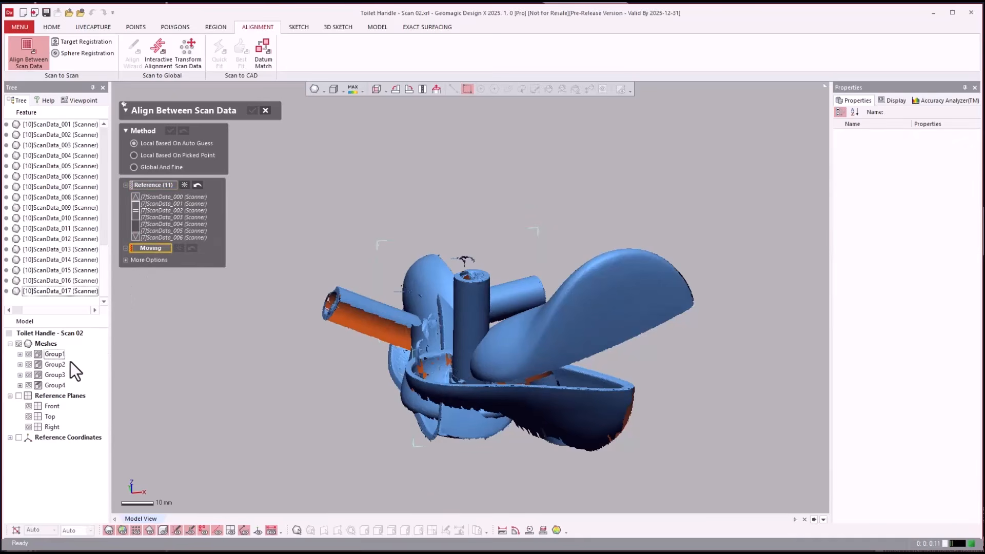
- Try to align Group2 to Group1 by auto guess, reveal the additional alignment options, and revert the alignment
left_click(53, 364)
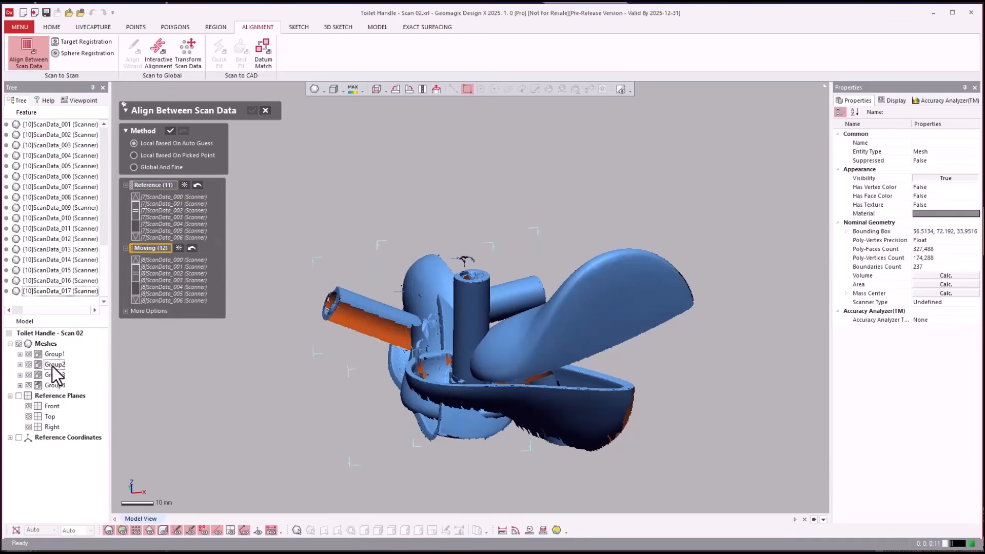
left_click(169, 132)
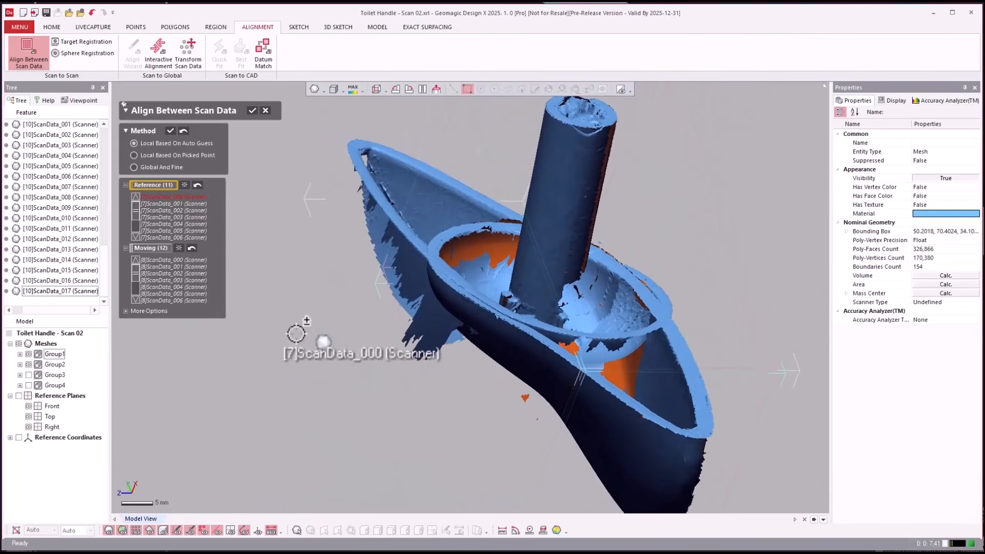
left_click(151, 311)
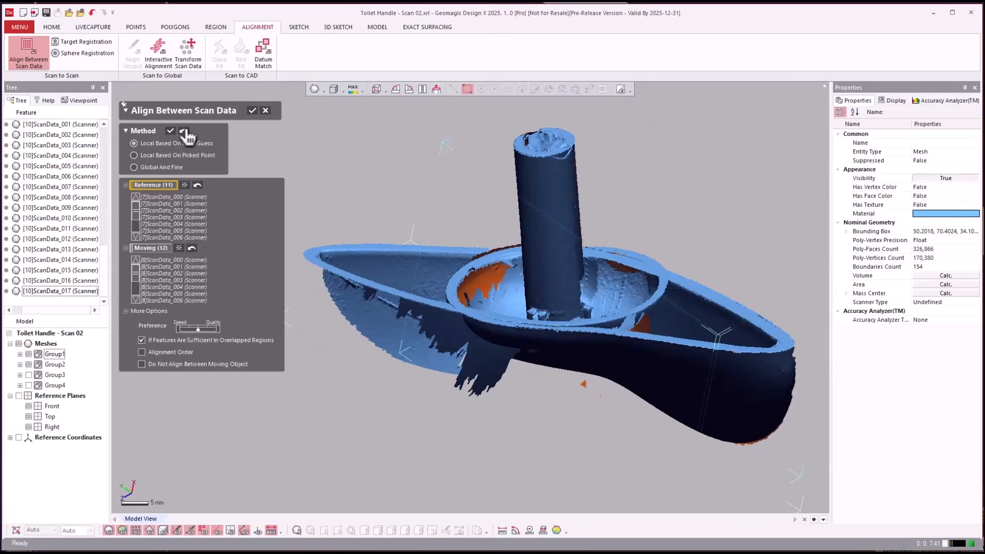
left_click(184, 132)
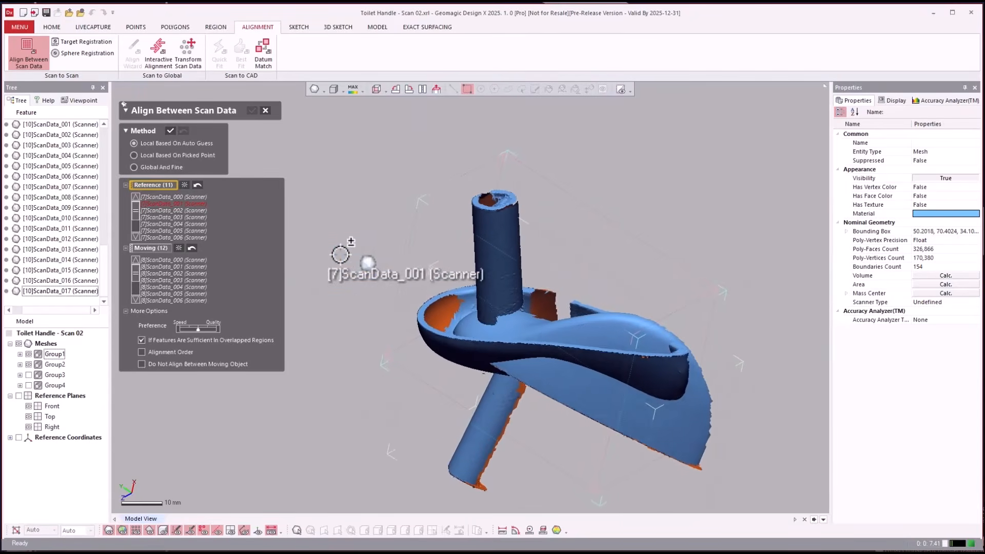
- Switch the alignment method to Local Based On Picked Point and assign Group2 as the moving data
left_click(181, 155)
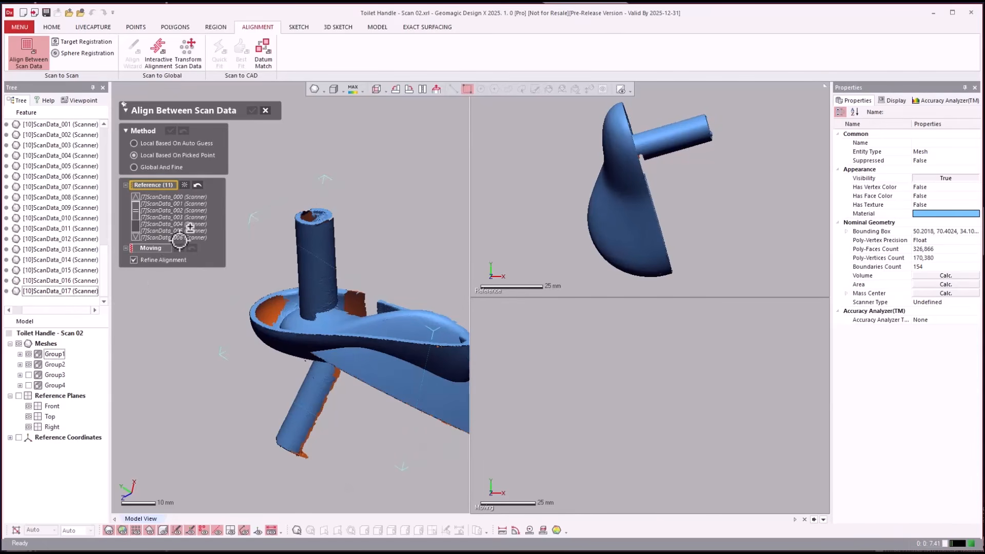
left_click(162, 248)
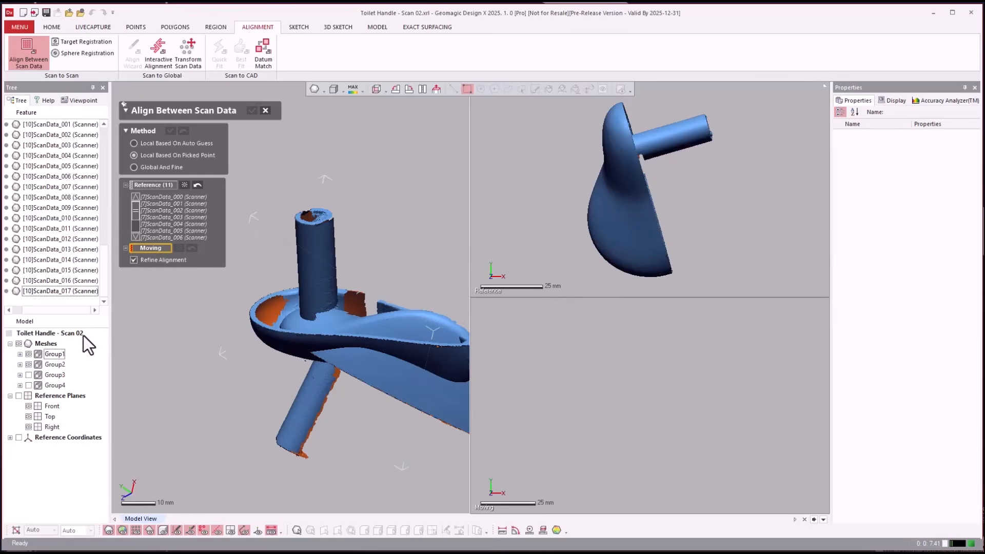
left_click(55, 375)
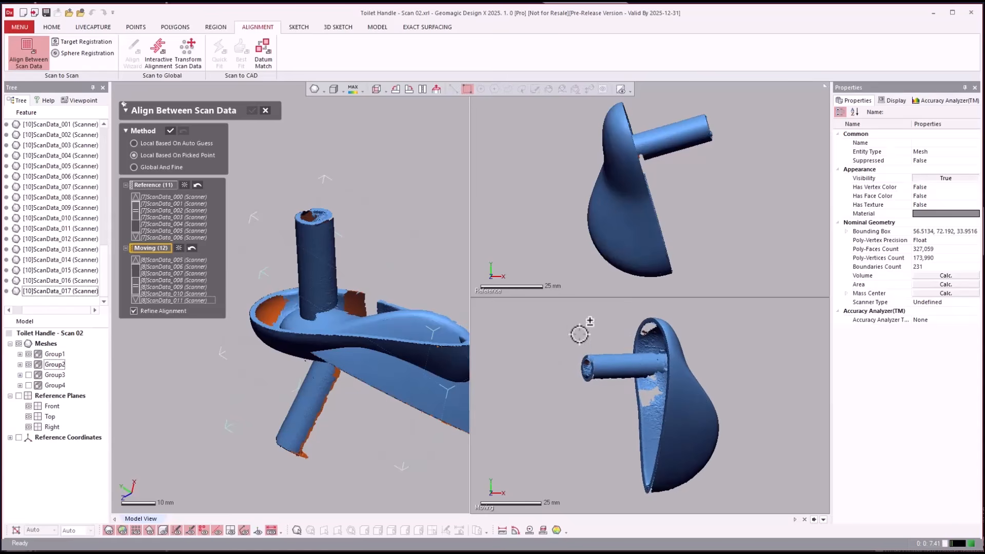
- Pick the first matching point pair at the pointed tip of the handle rim on the moving and reference scans
right_click_drag(558, 337, 728, 349)
right_click_drag(545, 160, 537, 291)
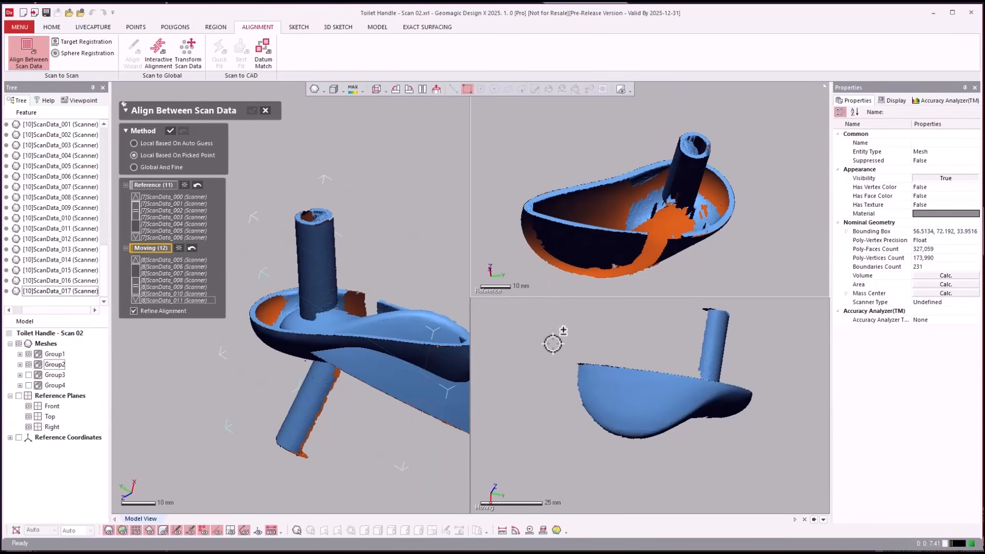
right_click_drag(552, 343, 516, 427)
left_click(515, 428)
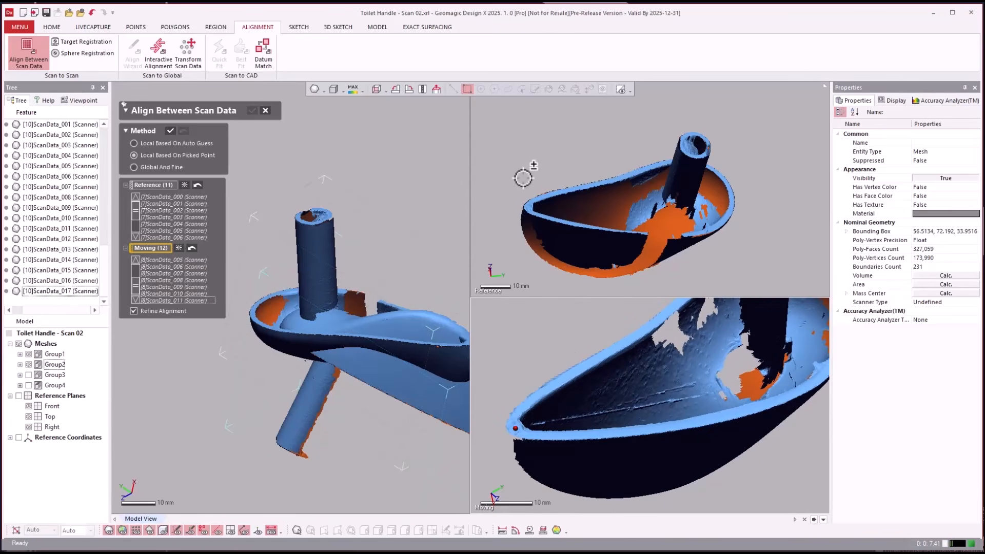
right_click_drag(523, 178, 523, 184)
scroll(509, 211, "up", 4)
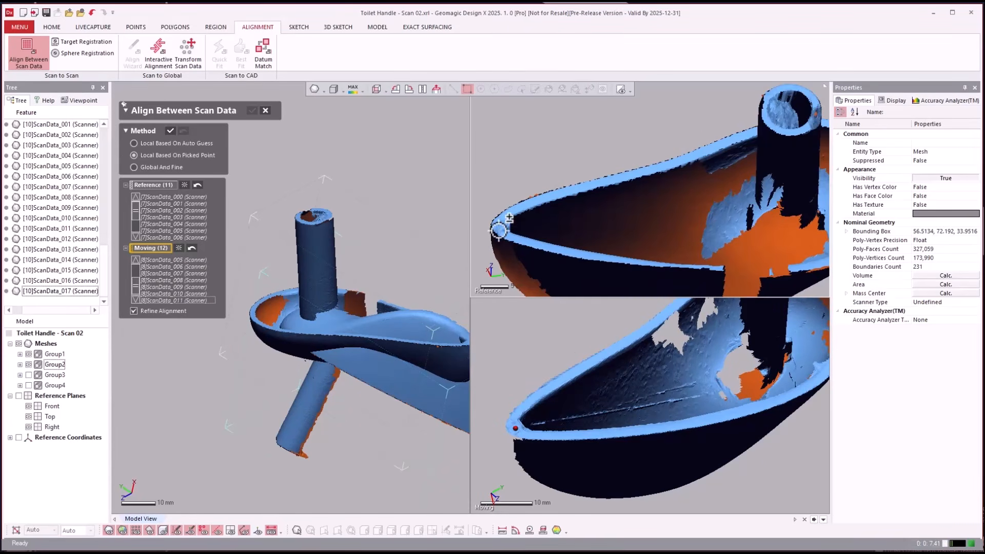
left_click(503, 227)
- Pick the second matching point pair near the rim at the rounded pin end on the moving and reference scans
scroll(503, 251, "down", 4)
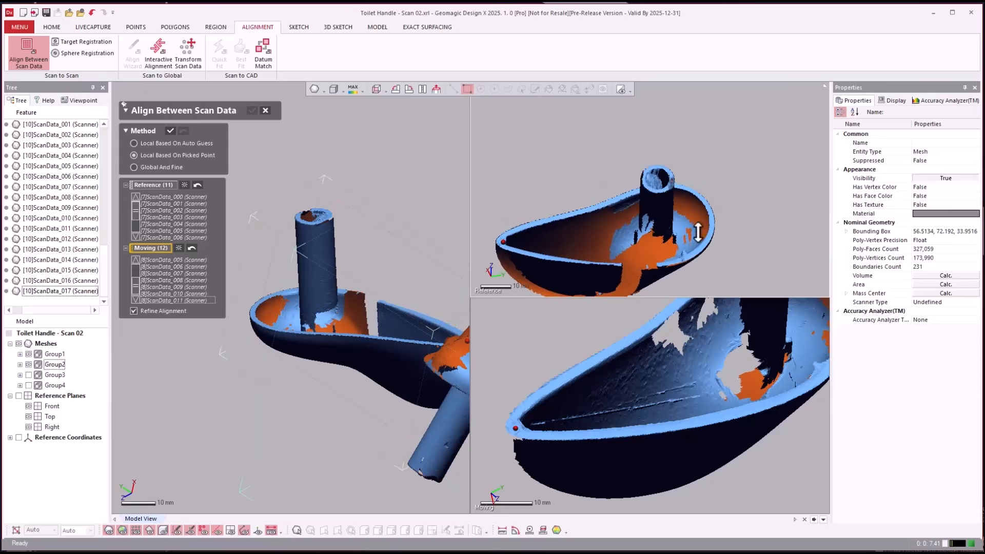
scroll(732, 252, "down", 1)
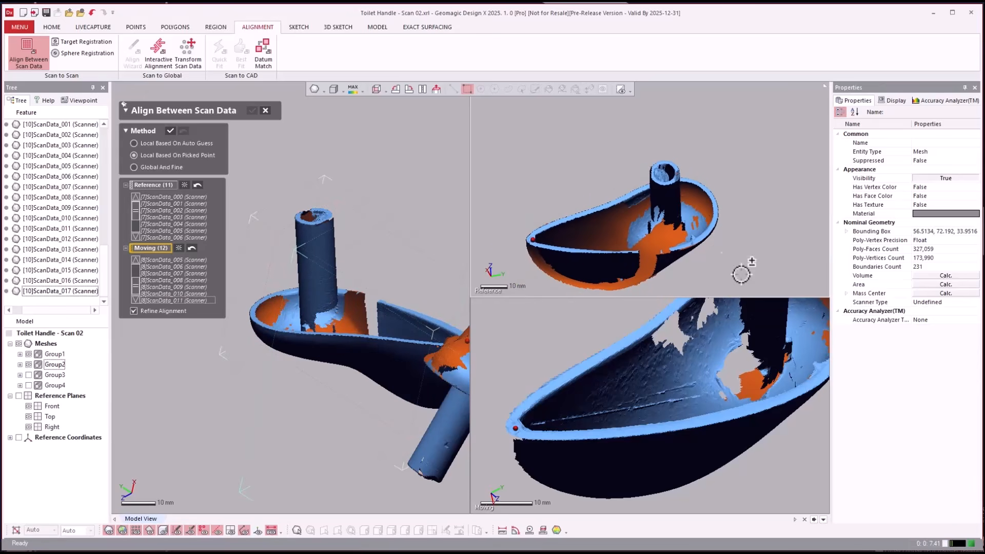
scroll(783, 475, "down", 2)
left_click(783, 474)
scroll(687, 411, "down", 4)
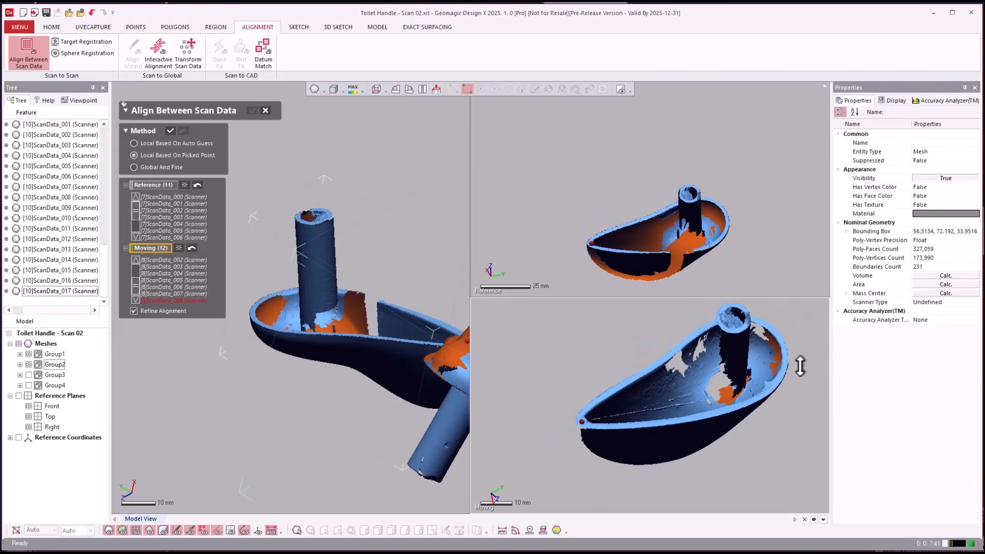
scroll(754, 389, "up", 6)
scroll(739, 398, "up", 4)
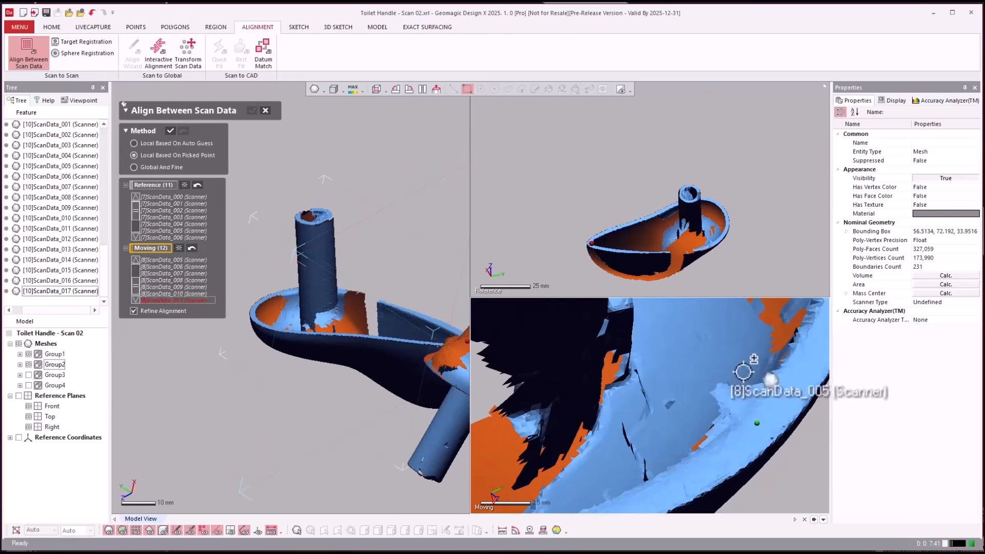
left_click(757, 424)
scroll(734, 265, "up", 5)
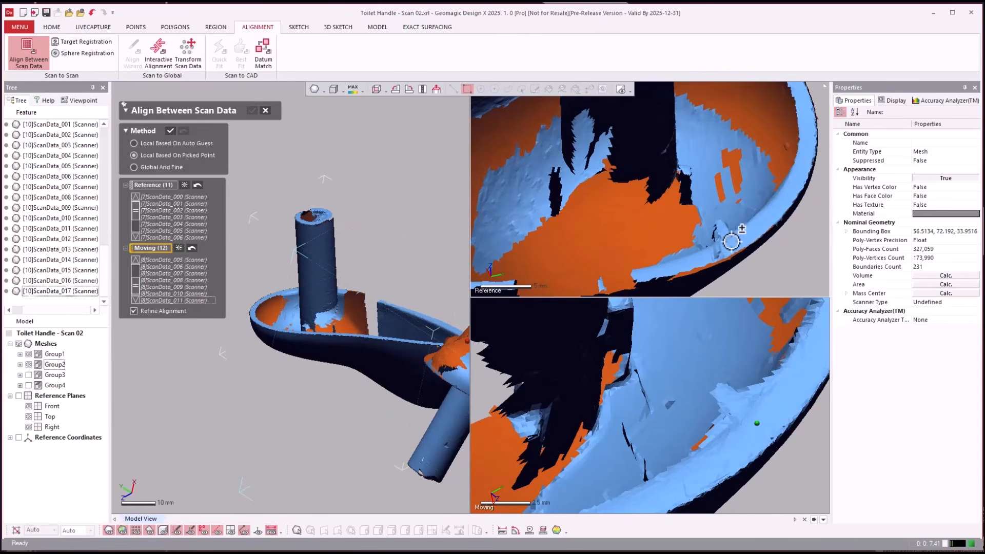
left_click(732, 242)
scroll(747, 154, "down", 5)
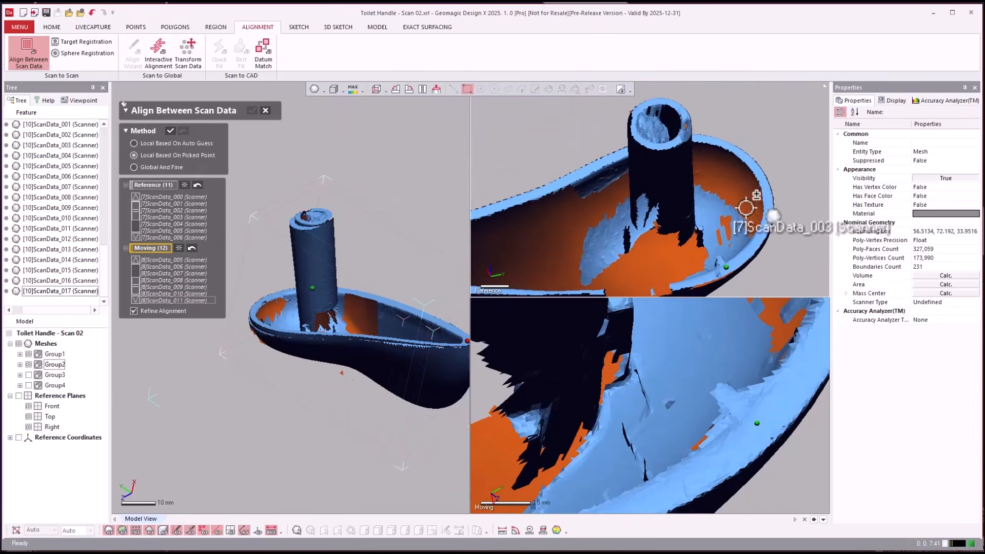
- Pick the third matching point pair on the pin's top rim and apply the picked-point alignment of Group2
right_click_drag(746, 208, 770, 228)
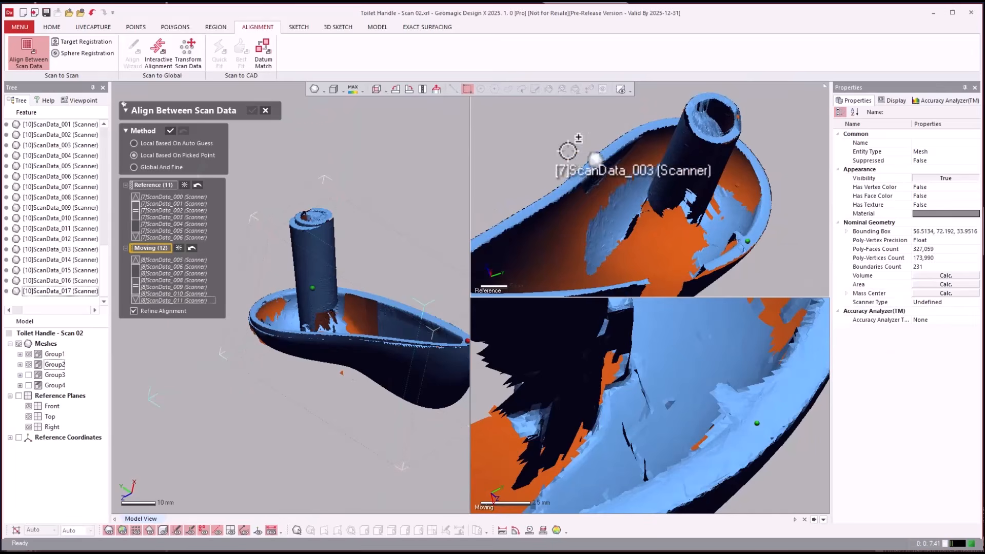
scroll(561, 154, "down", 5)
scroll(793, 495, "down", 5)
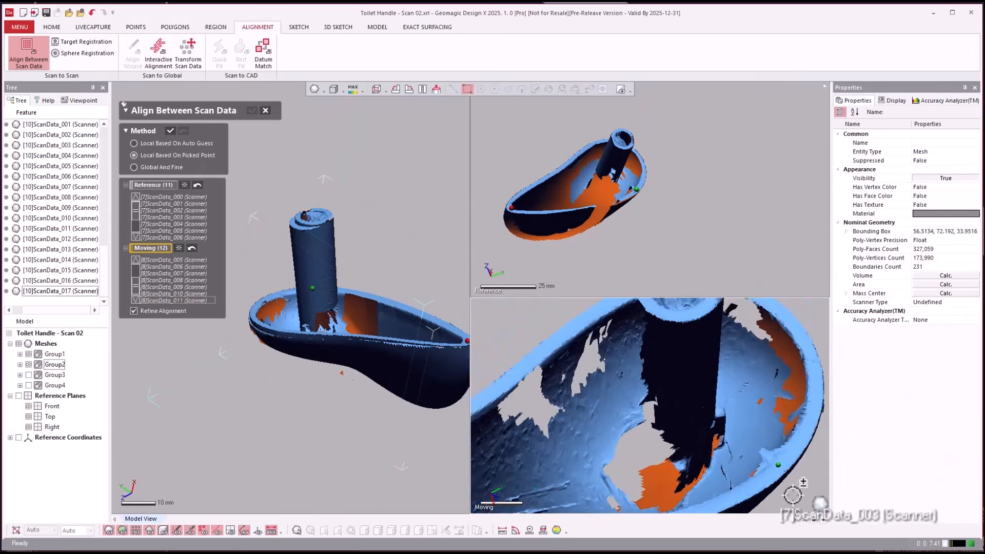
scroll(821, 446, "down", 4)
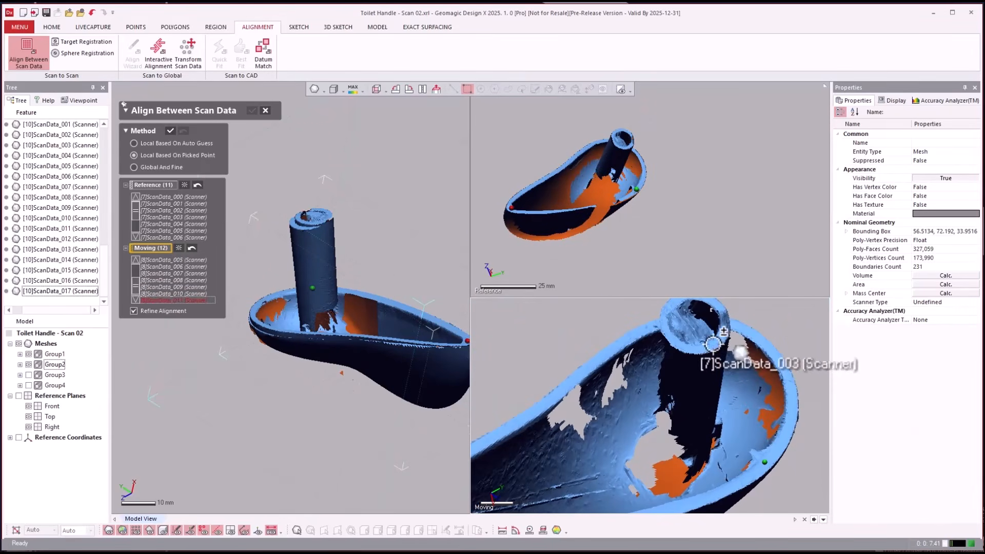
left_click(713, 344)
scroll(620, 134, "up", 5)
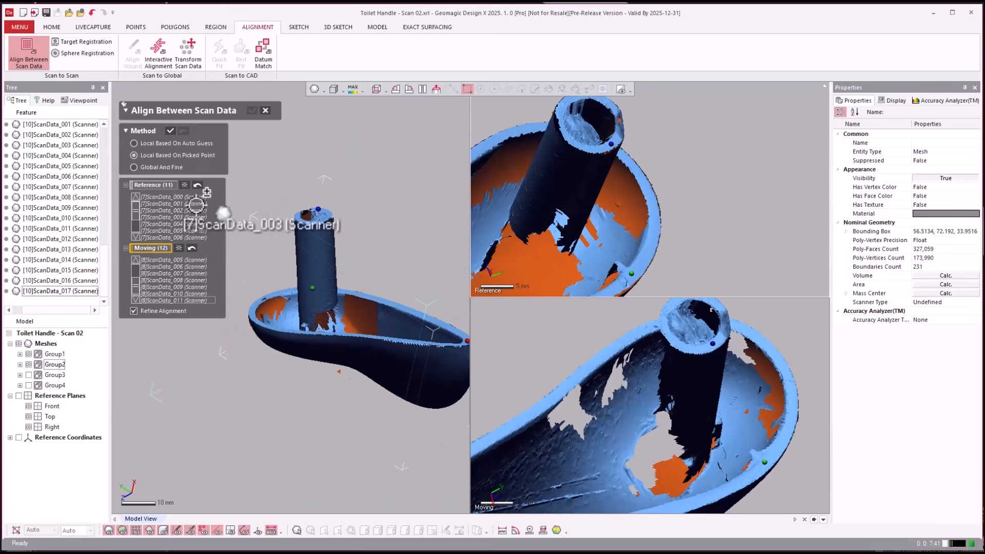
left_click(170, 129)
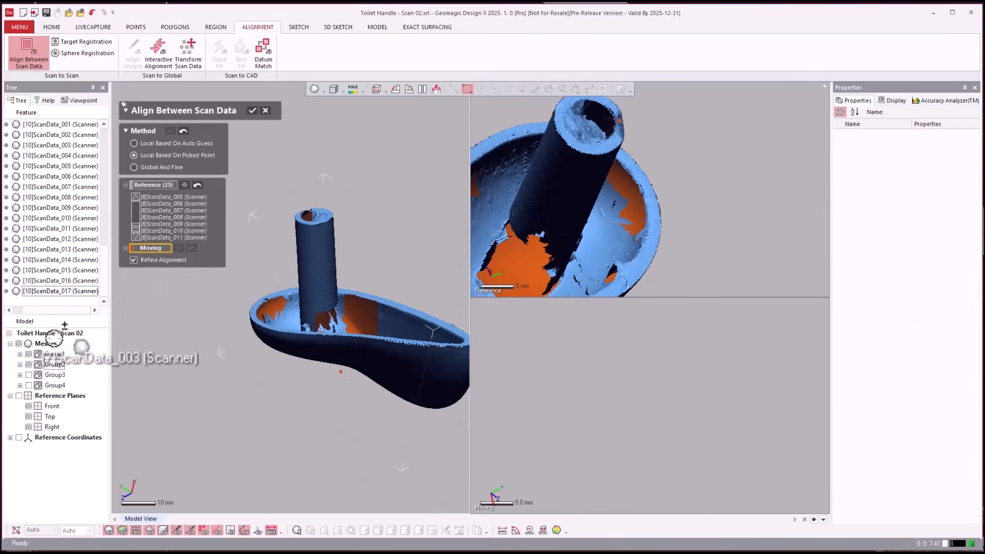
- Show Group3, assign it as the moving data, and pick the first matching point pair on the handle's outer side beside the pin
left_click_drag(41, 364, 705, 375)
left_click(52, 375)
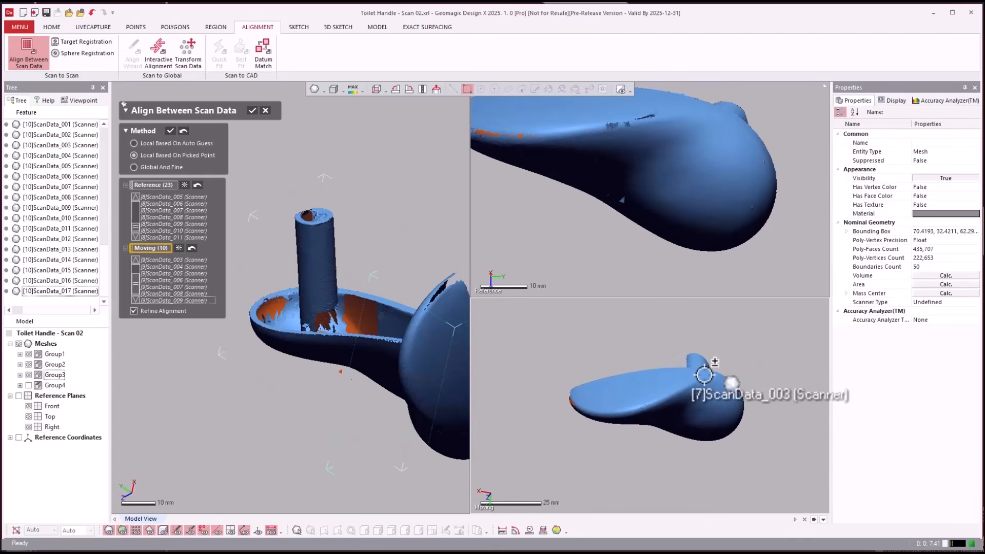
left_click(704, 374)
left_click(695, 99)
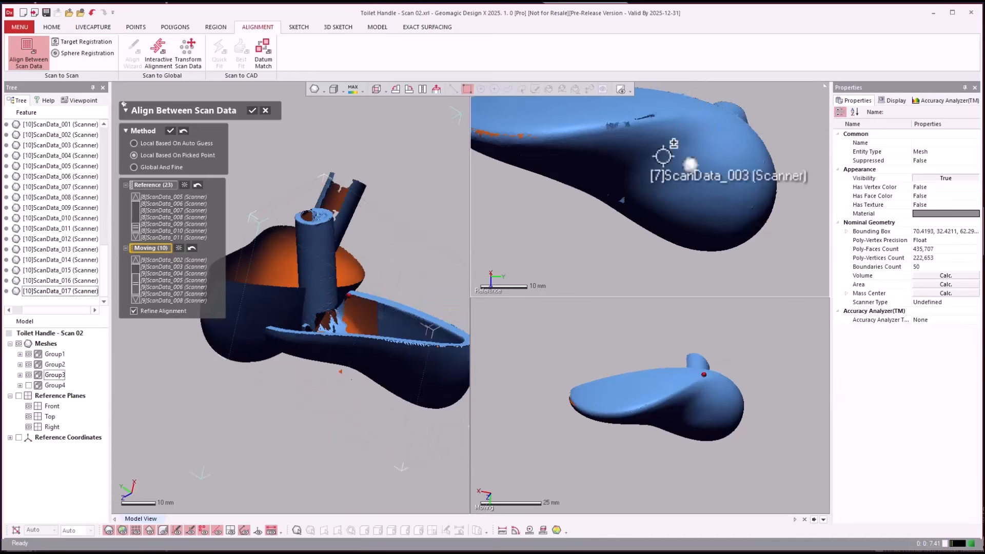
- Pick the second matching point pair for Group3 at the pointed tip of the handle rim on the reference and moving scans
scroll(752, 182, "down", 2)
right_click_drag(752, 182, 770, 261)
right_click_drag(700, 349, 770, 237)
right_click_drag(771, 367, 738, 403)
scroll(738, 403, "up", 6)
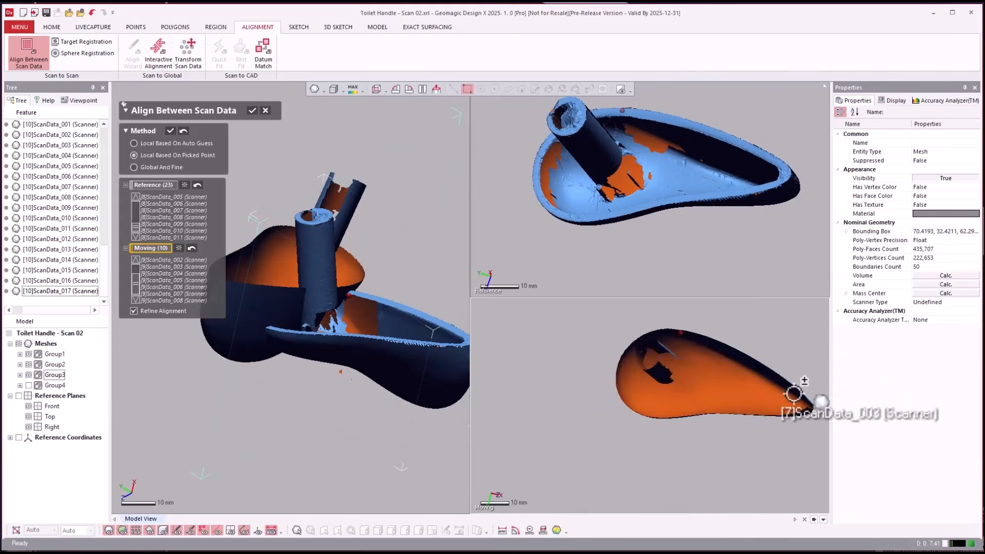
right_click_drag(769, 277, 753, 209)
scroll(746, 201, "up", 1)
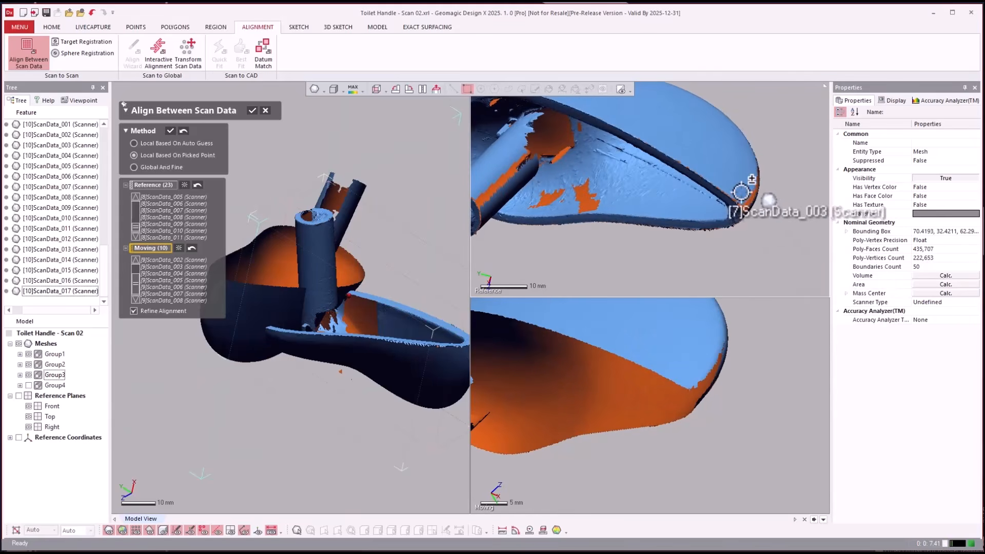
left_click(738, 198)
left_click(691, 378)
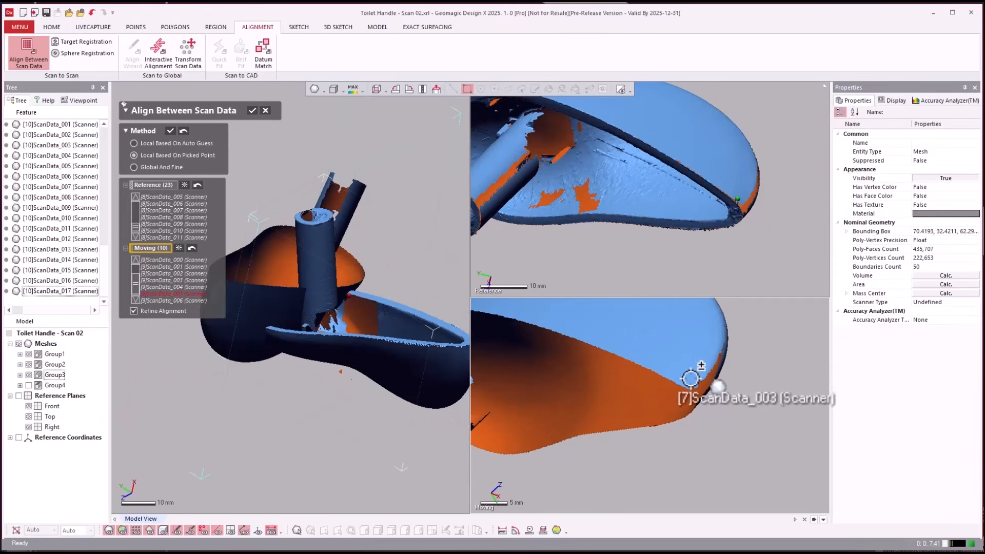
- Pick Group3's third matching point pair on the rounded end's outer surface near the pin and apply the alignment
scroll(756, 420, "down", 5)
right_click_drag(740, 435, 650, 384)
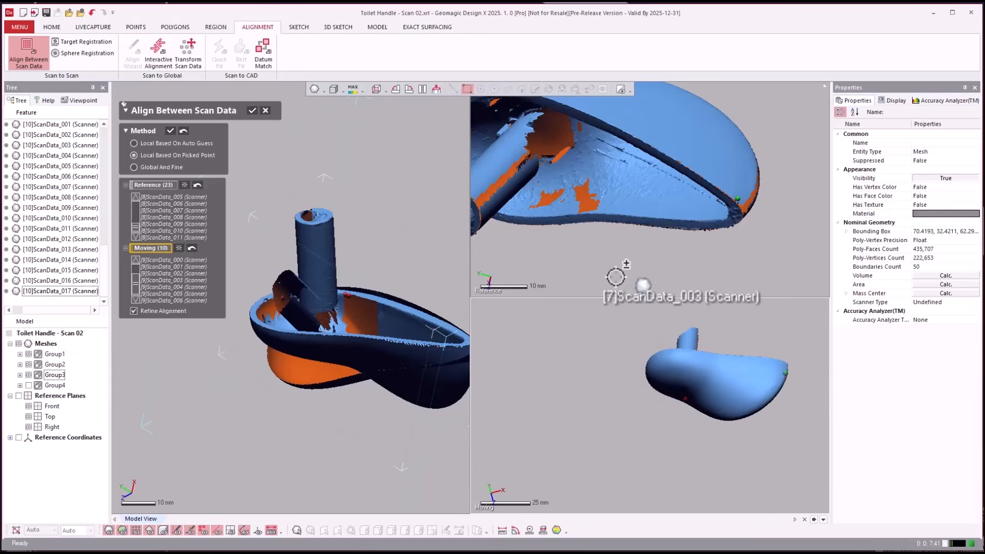
right_click_drag(616, 276, 644, 137)
left_click(633, 126)
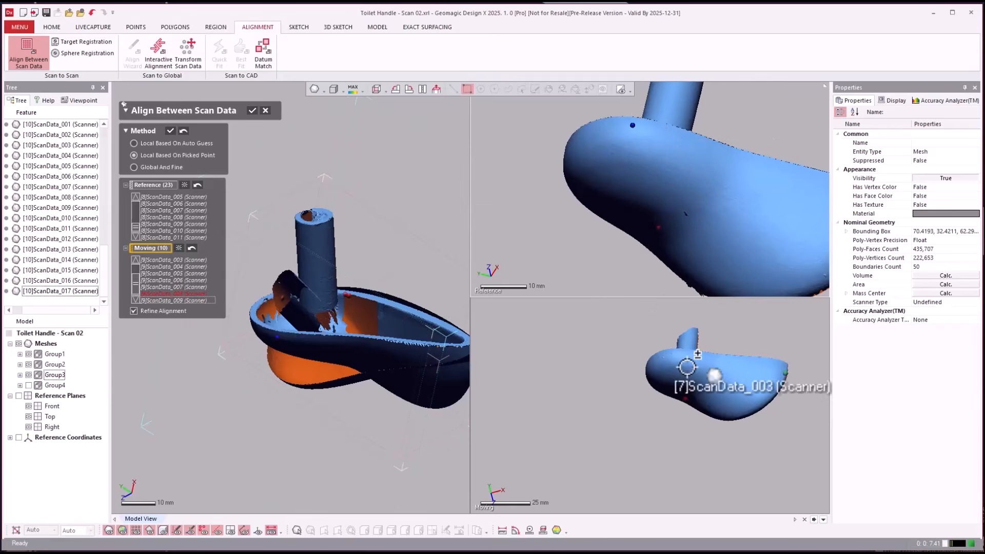
left_click(672, 354)
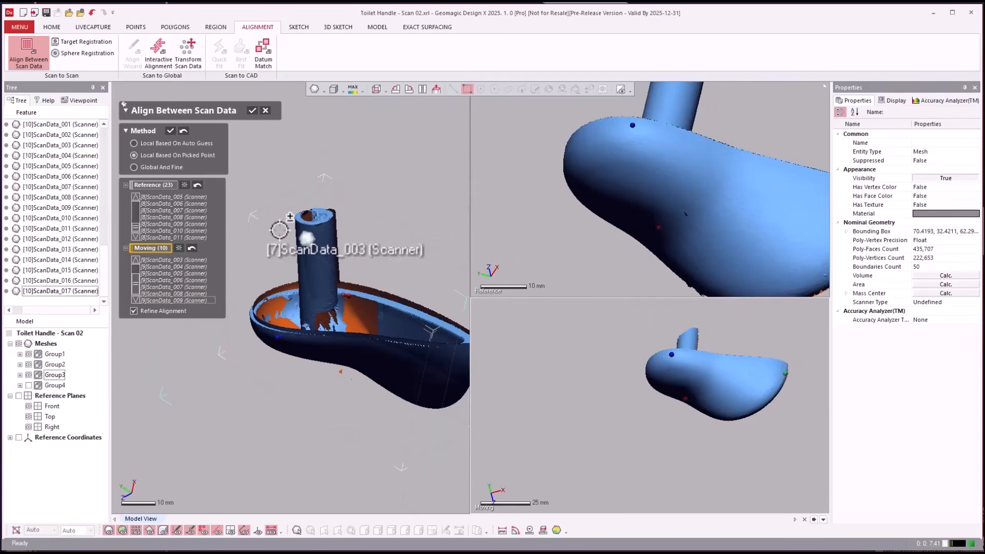
left_click(172, 128)
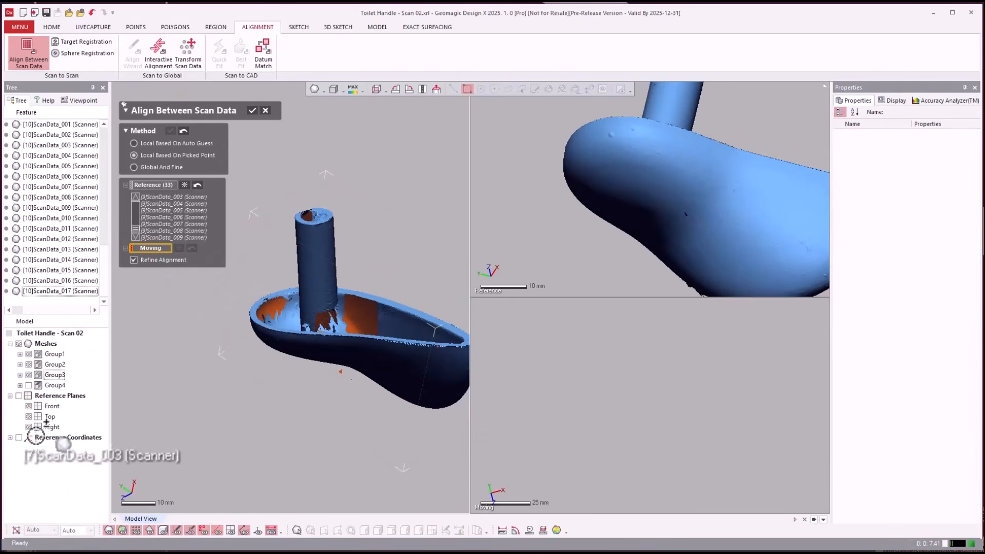
- Show Group4, assign it as the moving data, and pick the first matching point pair at the handle rim's pointed tip
left_click(29, 386)
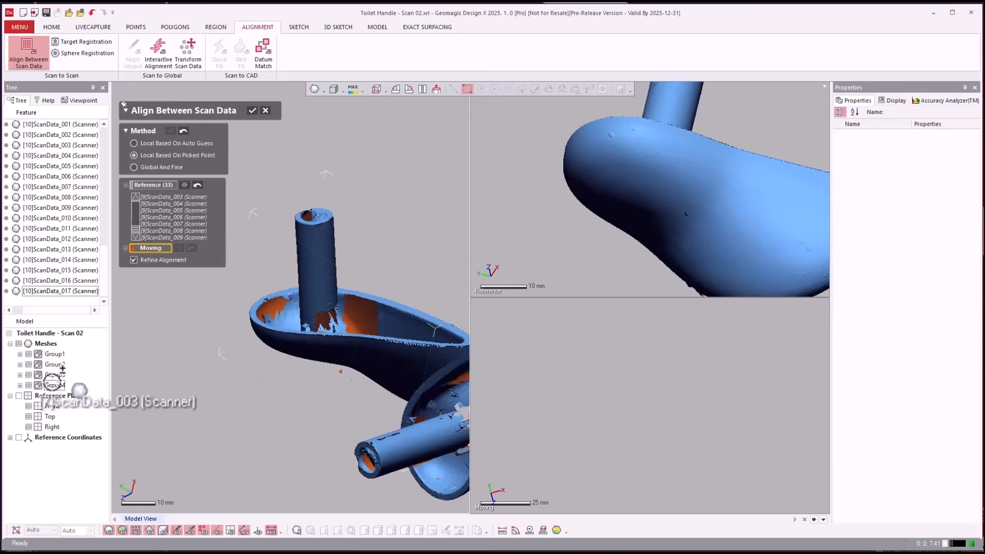
left_click(55, 385)
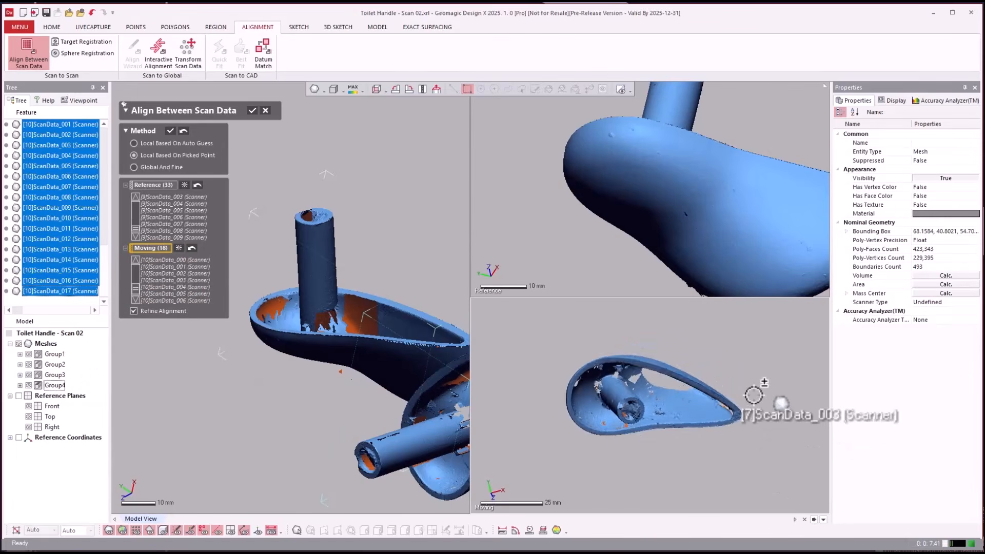
right_click_drag(754, 395, 763, 386)
right_click_drag(621, 275, 731, 334)
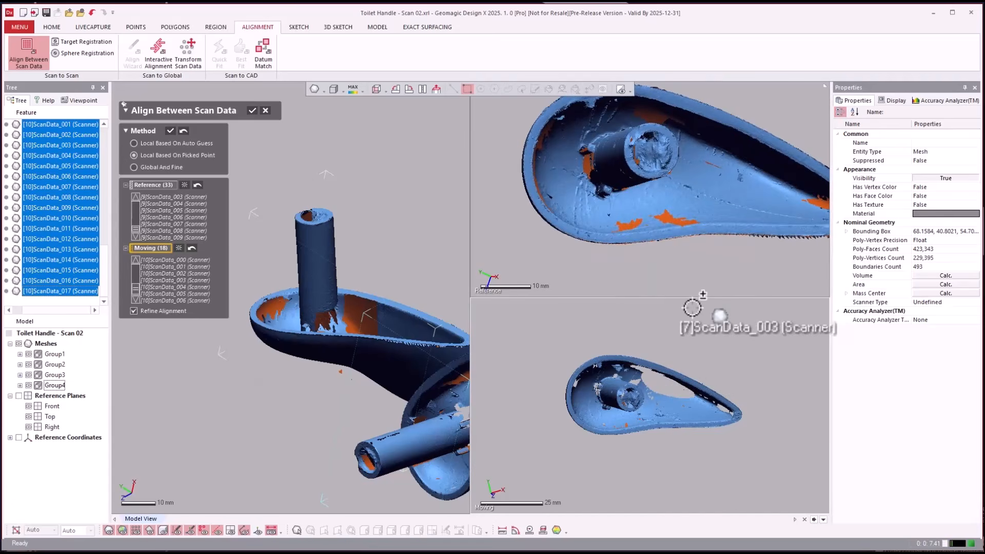
left_click(738, 416)
scroll(653, 268, "down", 3)
scroll(794, 234, "up", 3)
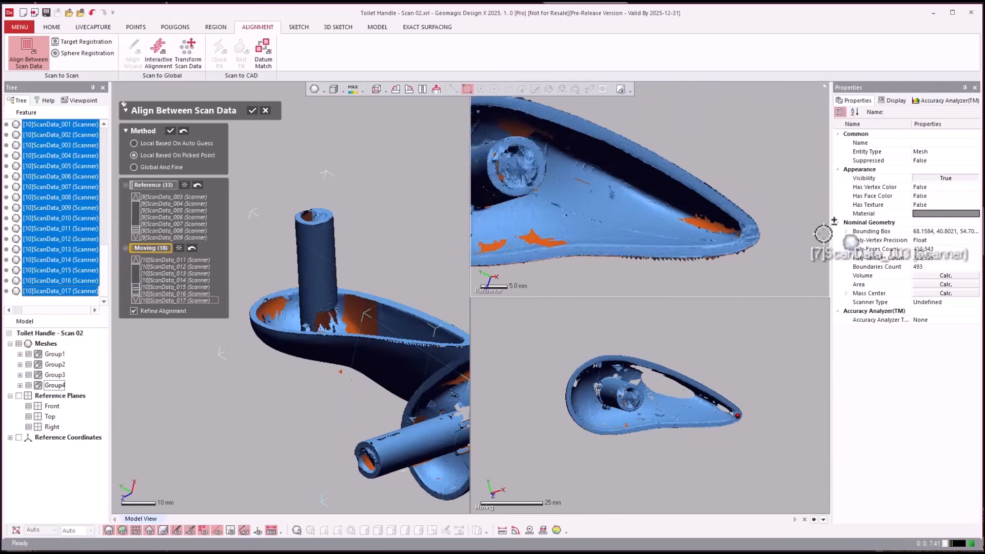
scroll(822, 234, "up", 2)
- Pick Group4's second and third matching point pairs along the rim of the rounded end and apply the alignment
right_click_drag(732, 234, 578, 148)
left_click(623, 158)
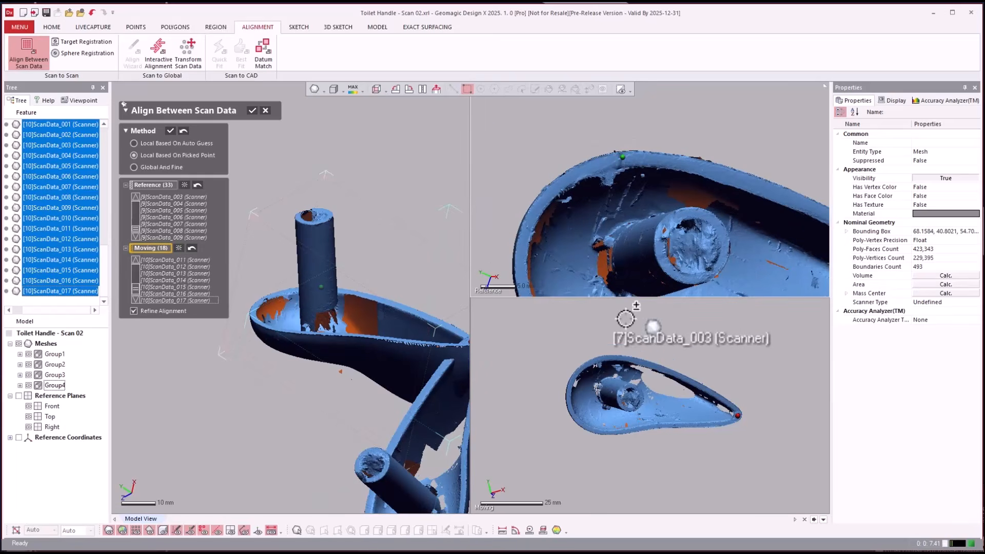
scroll(621, 379, "up", 5)
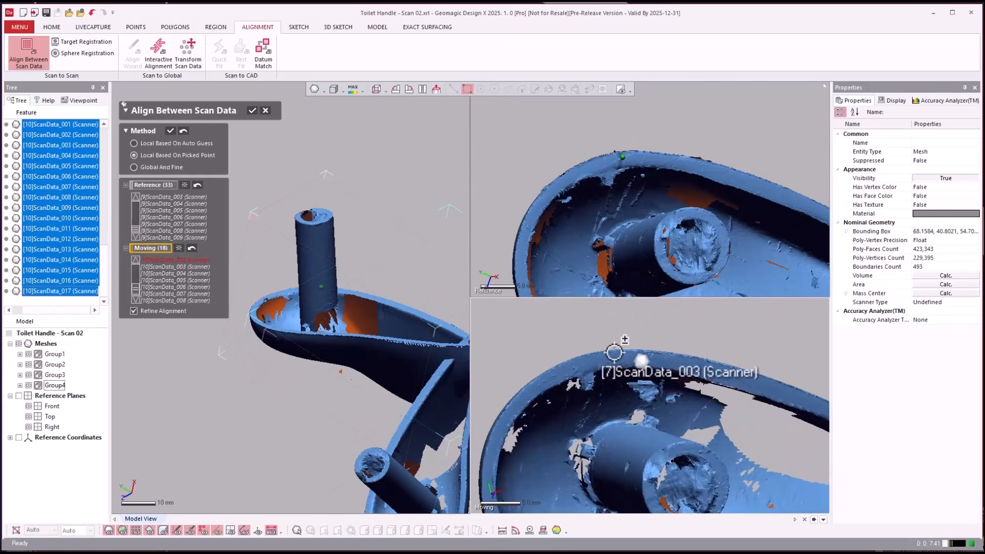
left_click(580, 362)
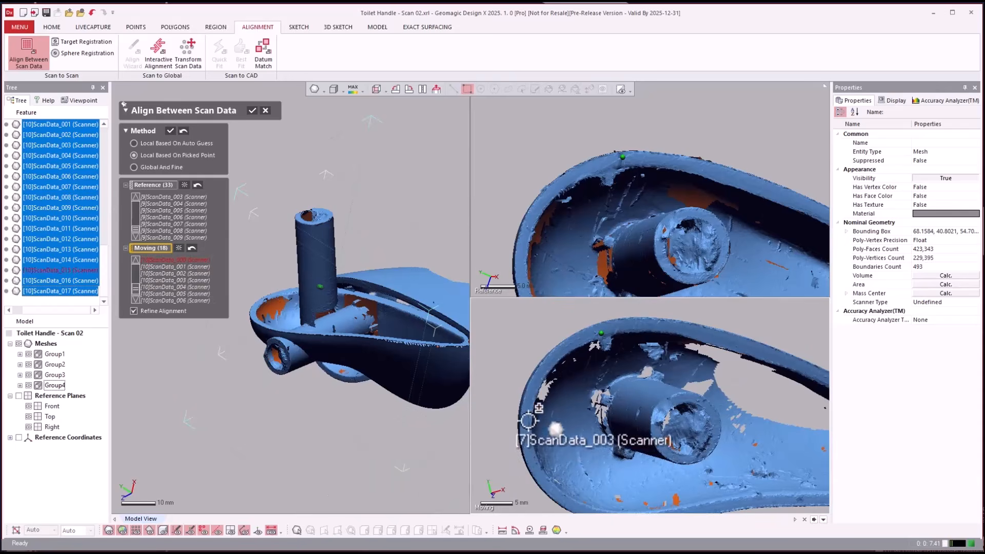
left_click(521, 259)
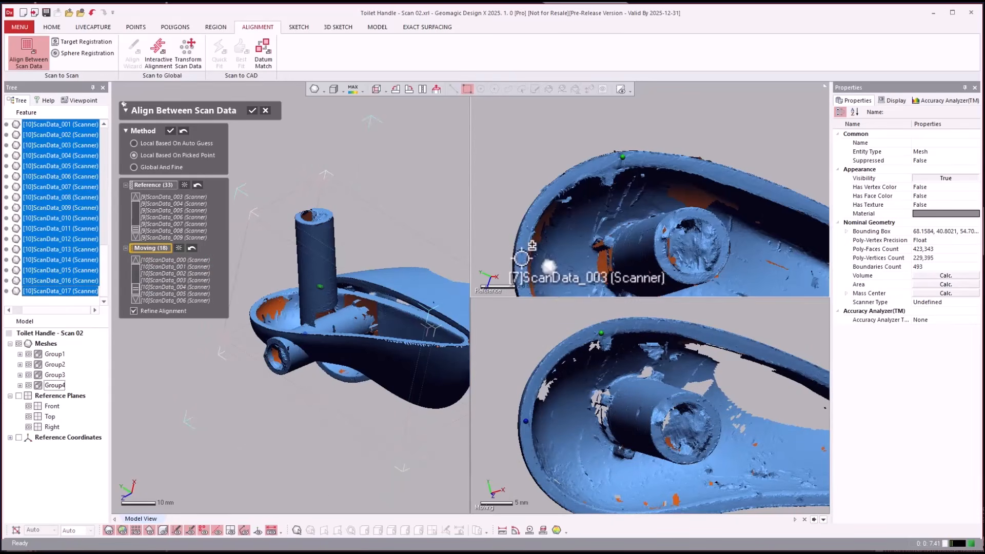
left_click(170, 131)
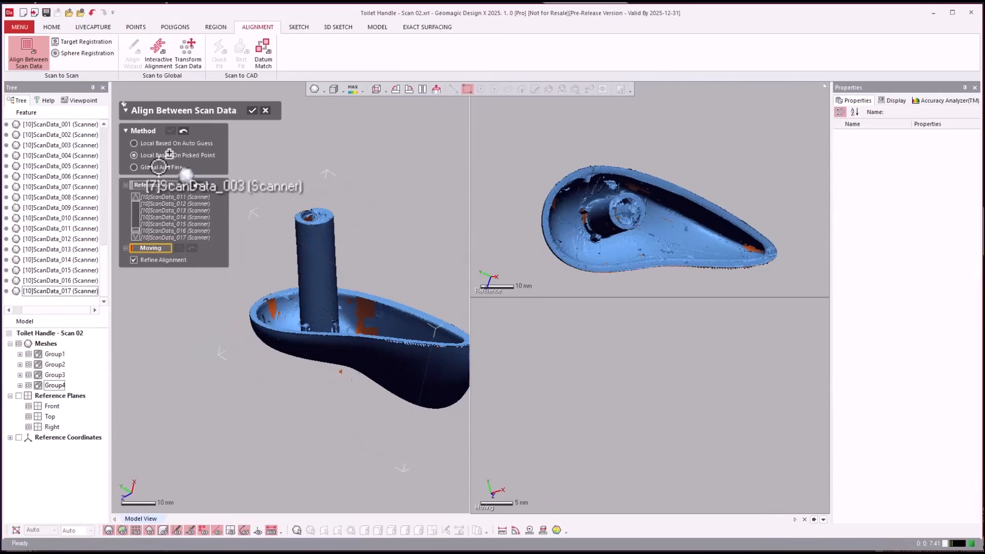
- Run a Global And Fine alignment with all meshes in the four groups as moving data and accept it
left_click(158, 166)
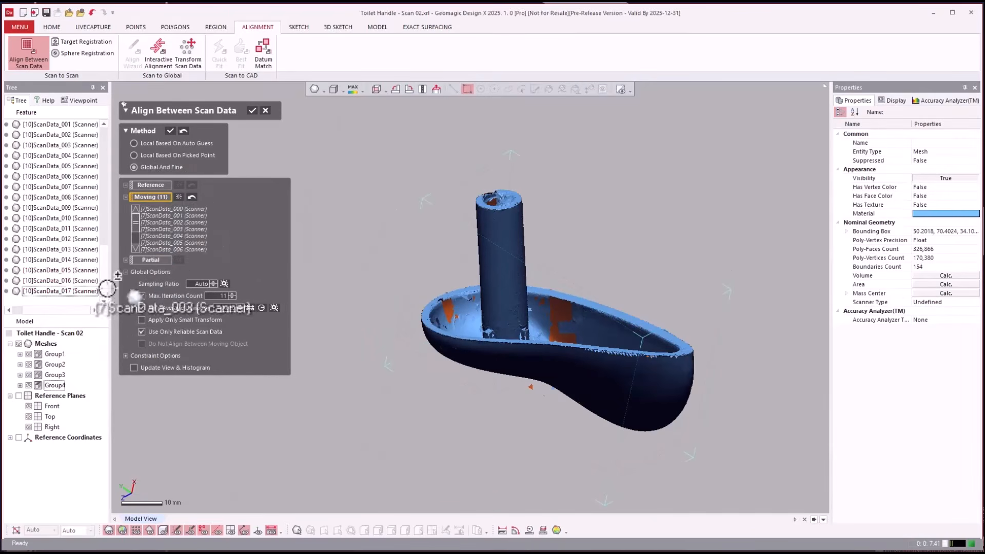
left_click(179, 197)
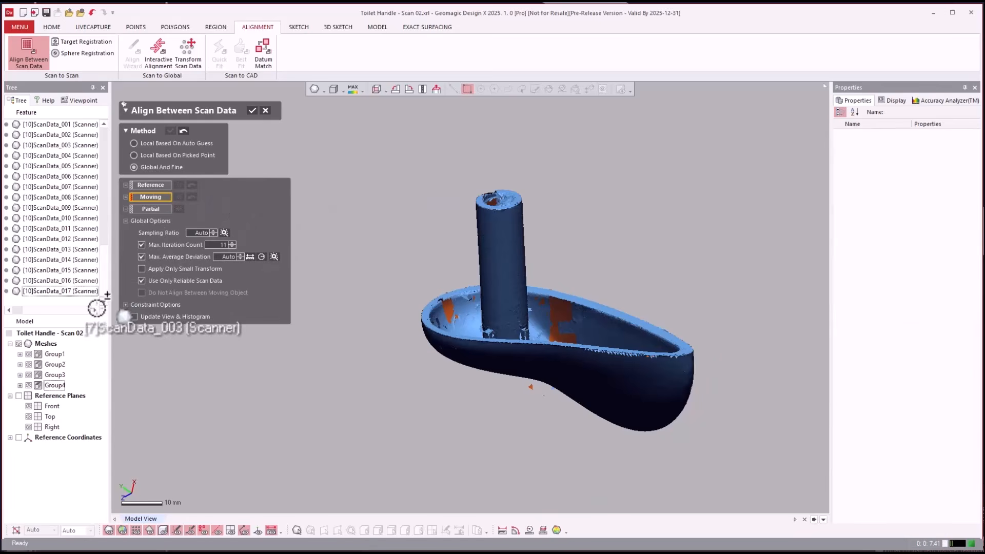
left_click_drag(96, 308, 45, 345)
left_click(45, 344)
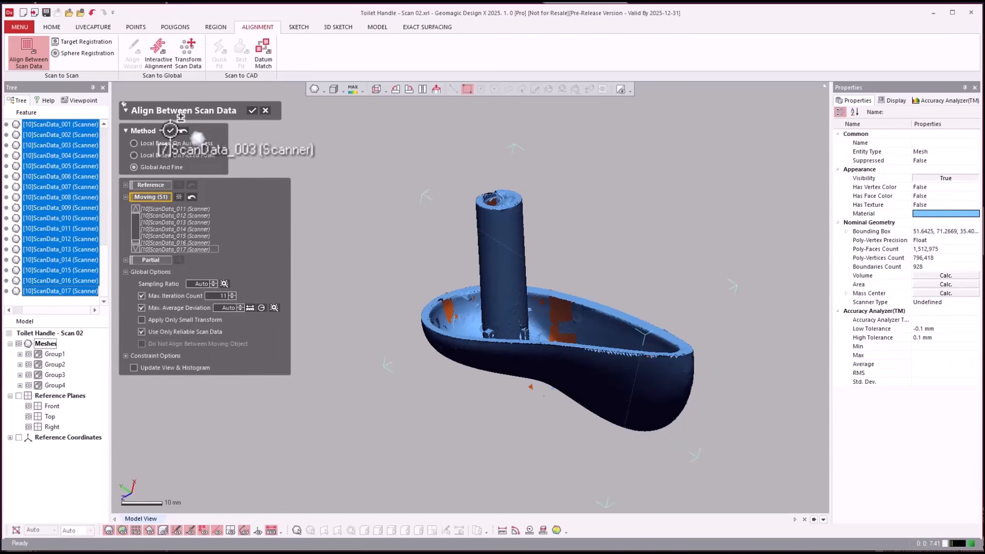
left_click(252, 110)
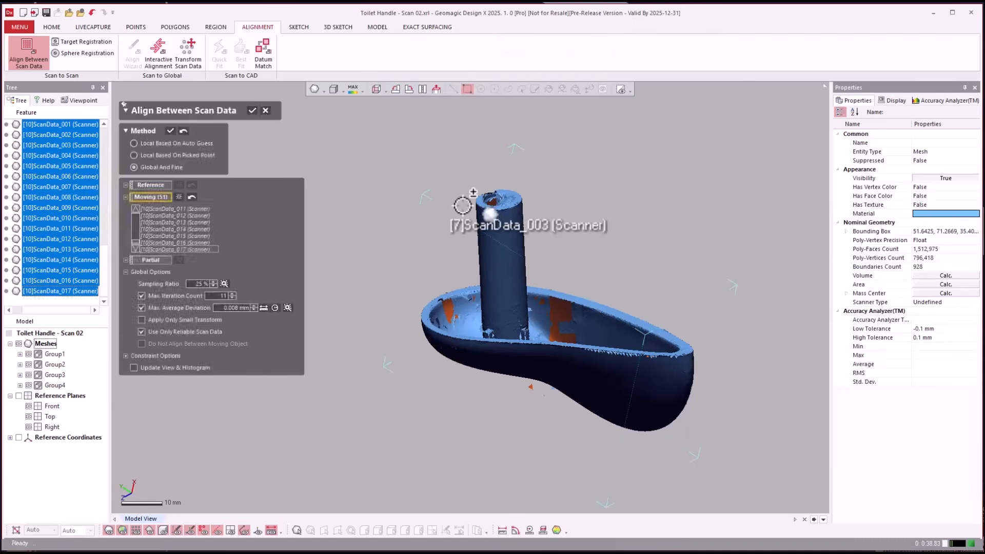
left_click(251, 111)
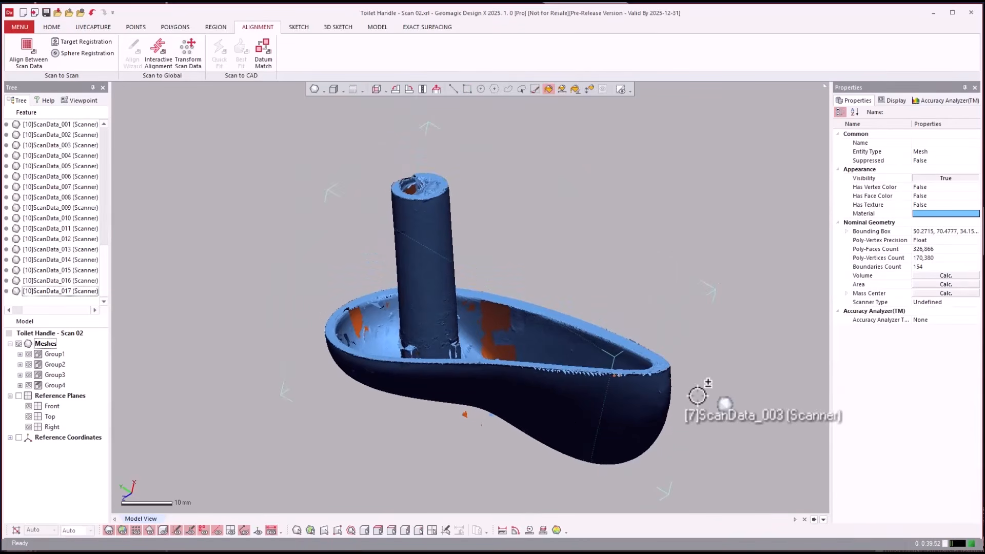
- Open the Process Designer for the scan process workflow
scroll(731, 380, "up", 2)
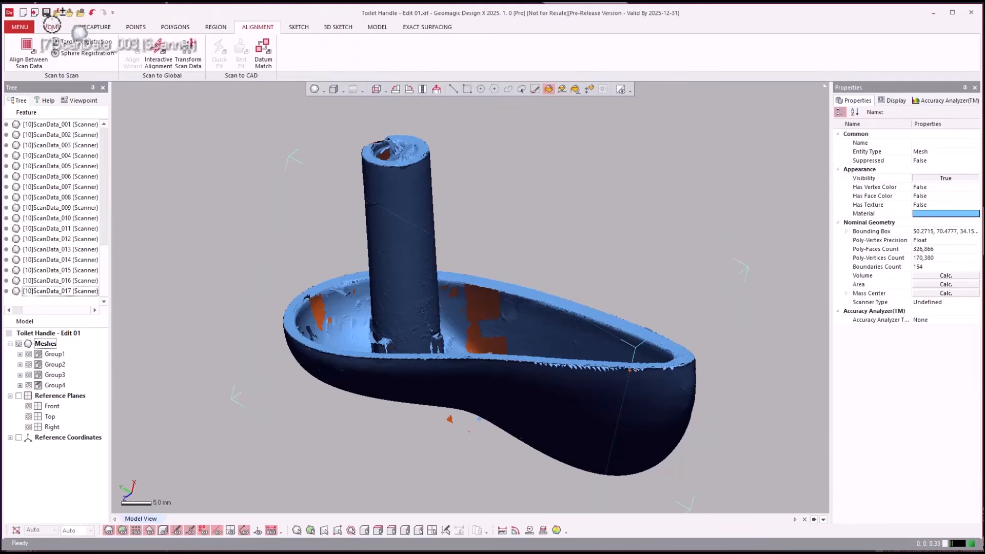
left_click(51, 27)
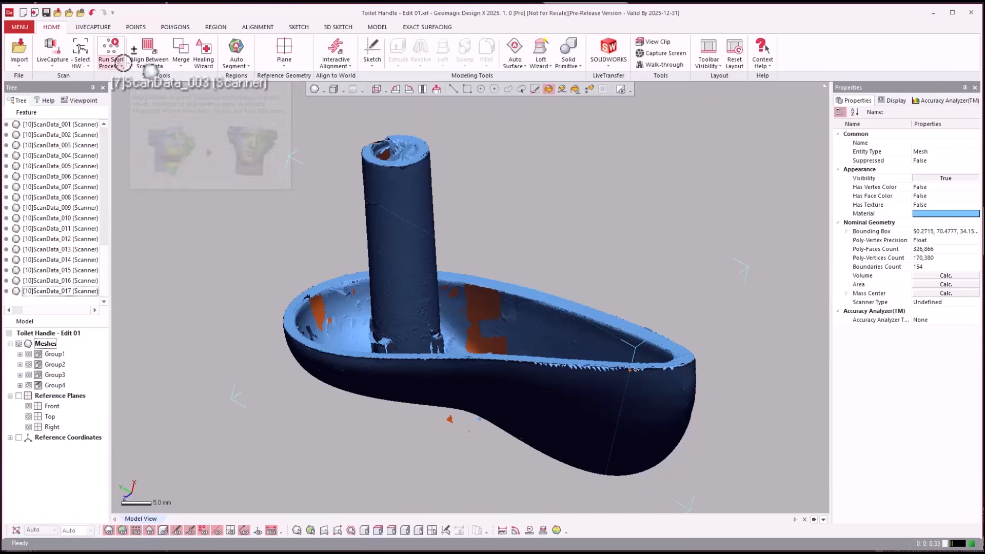
left_click(122, 65)
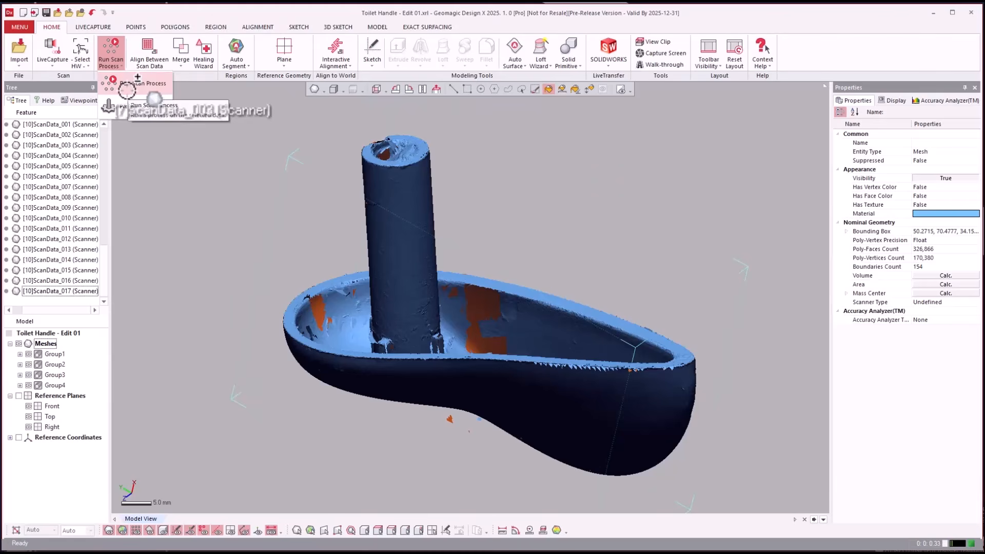
left_click(128, 86)
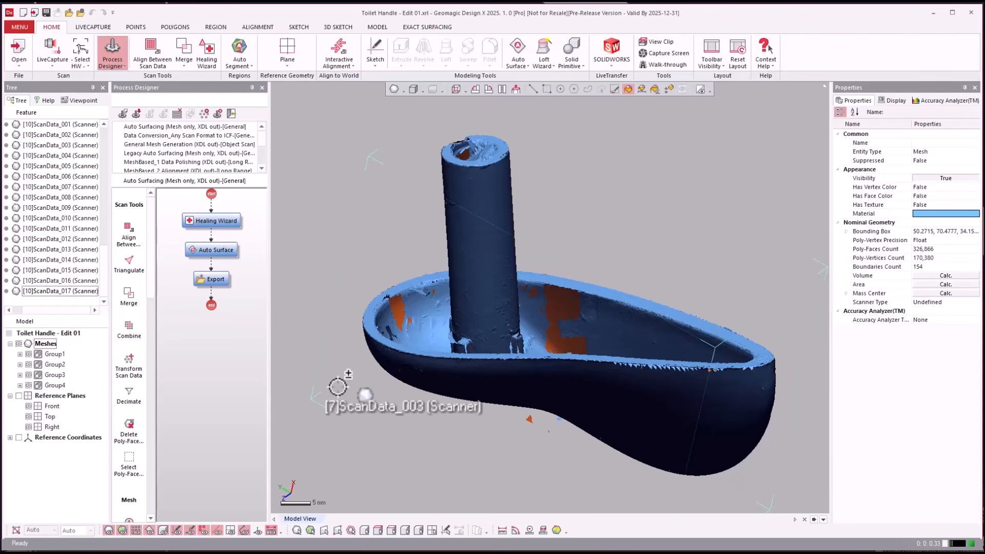
- Create a new empty process in the Process Designer
left_click_drag(338, 386, 177, 114)
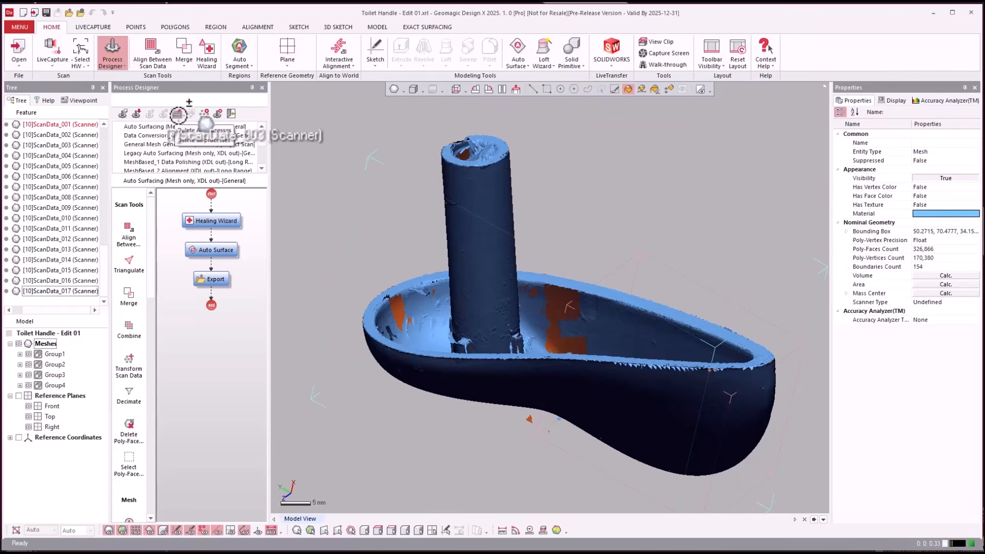
left_click_drag(177, 114, 228, 114)
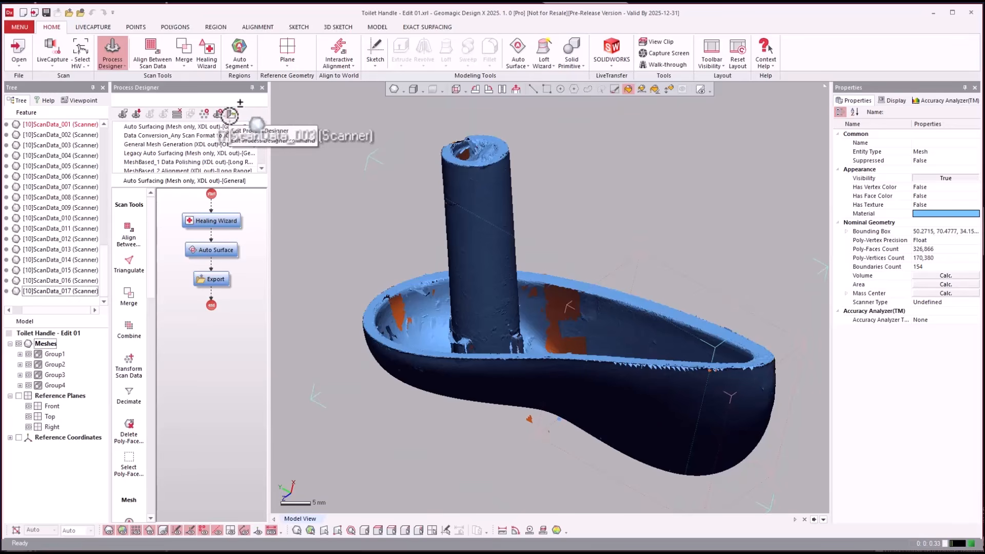
left_click_drag(228, 115, 121, 110)
left_click(122, 110)
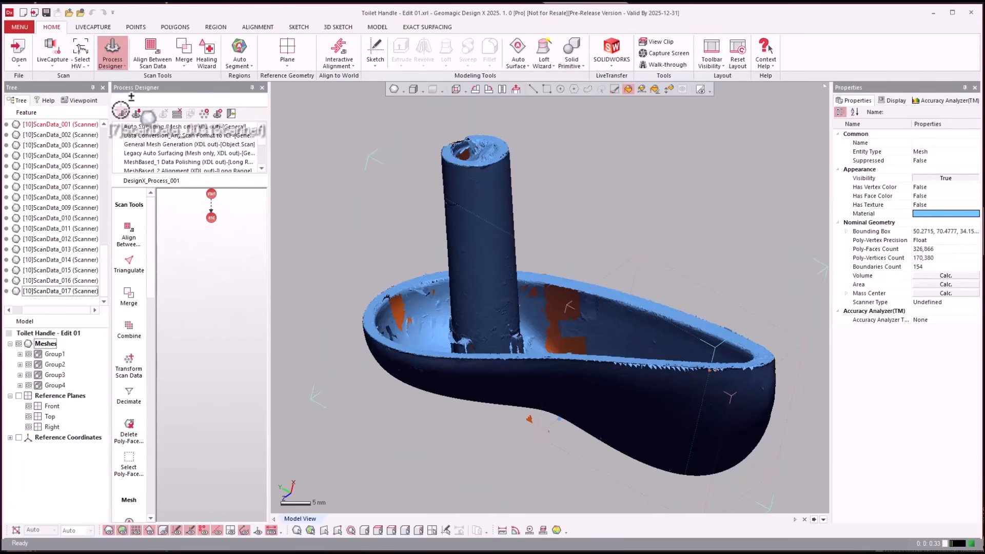
- Add Align Between Scan Data with the Global And Fine method and Merge set to Volume Merge to the process
left_click_drag(139, 253, 239, 258)
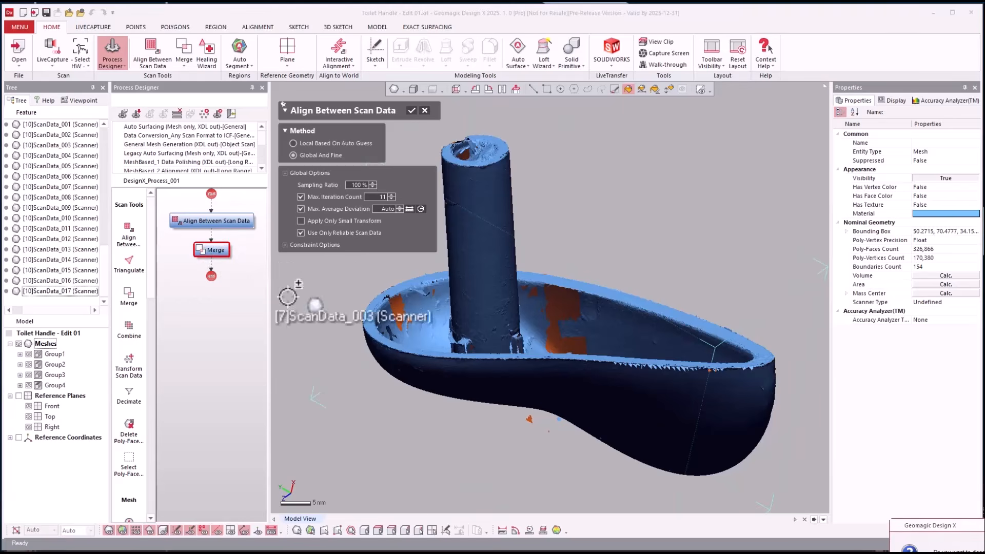
key("Return")
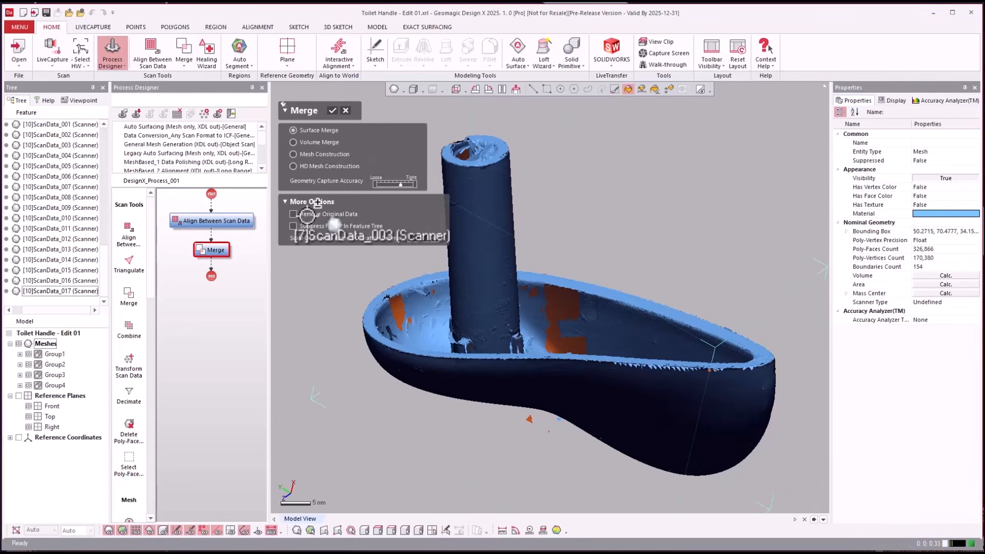
left_click(315, 142)
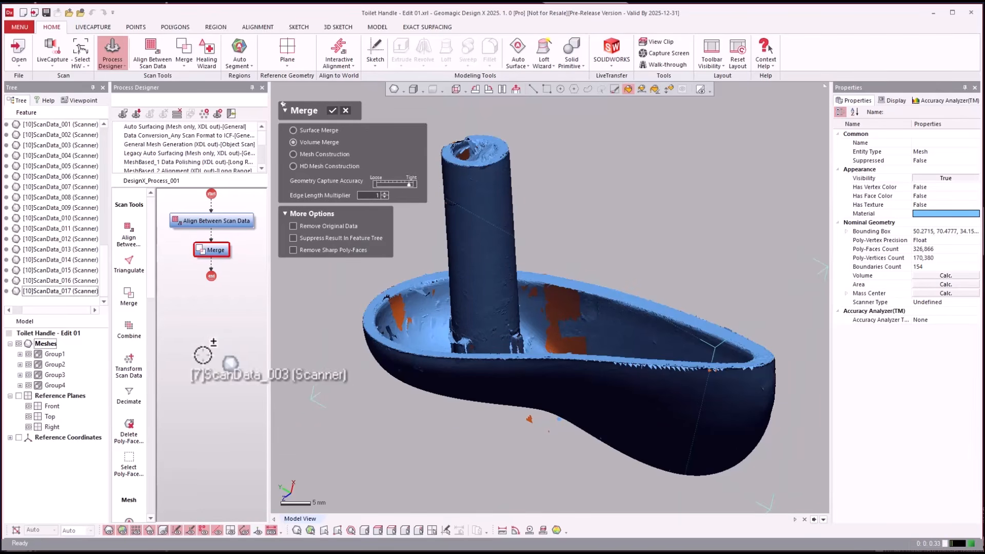
- Add Decimate after Merge with a target Poly-Face Count of 1,500,000 and the High Curvature Area Resolution at its densest
left_click_drag(129, 400, 211, 279)
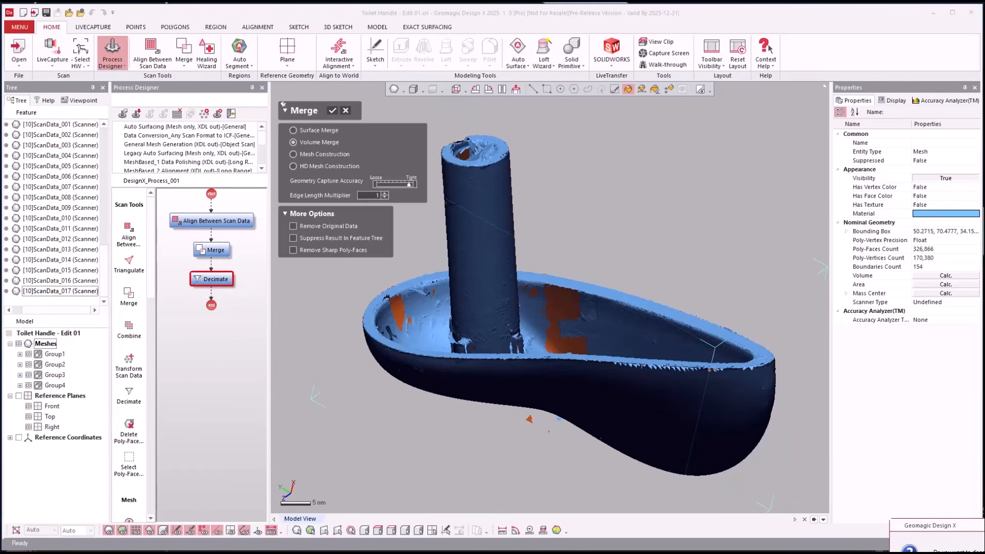
left_click(215, 279)
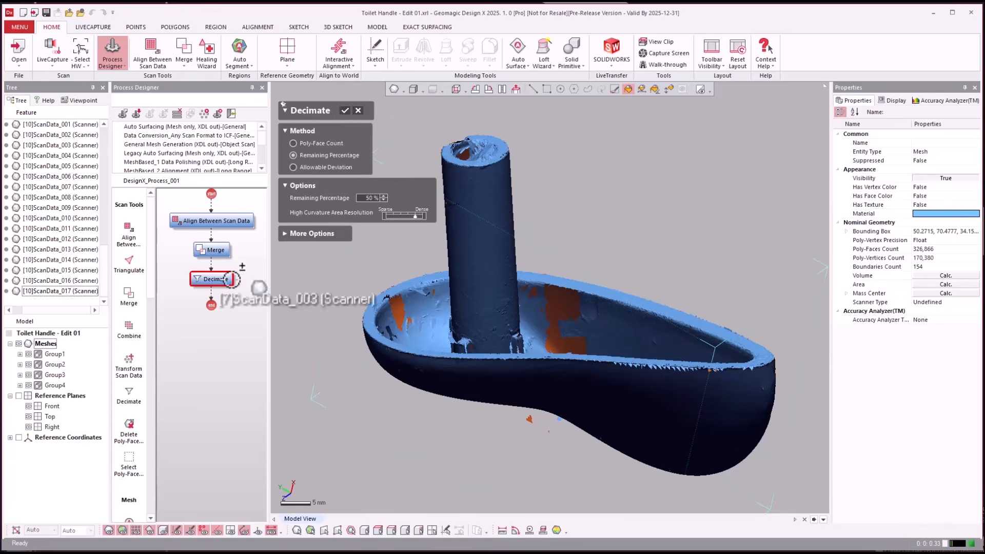
left_click(315, 142)
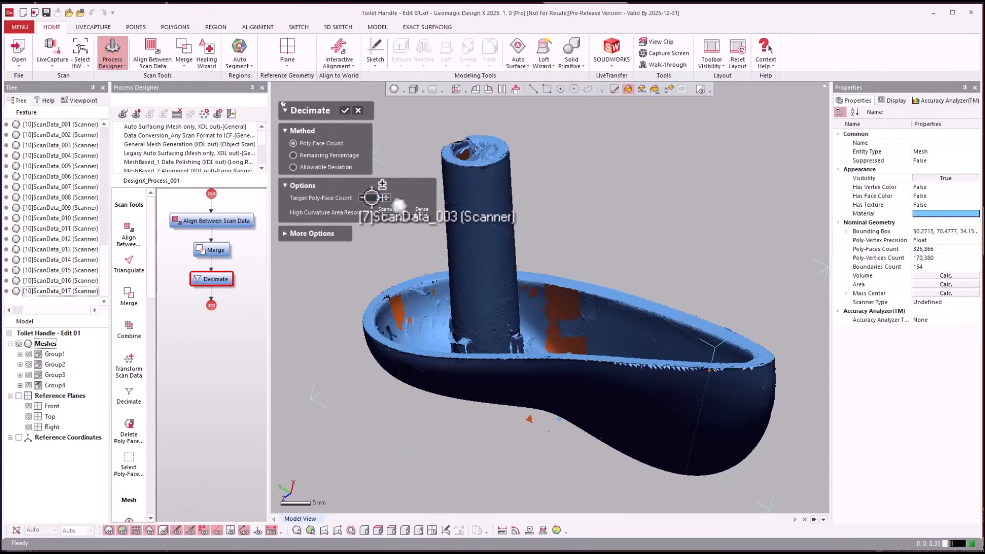
type("1500000")
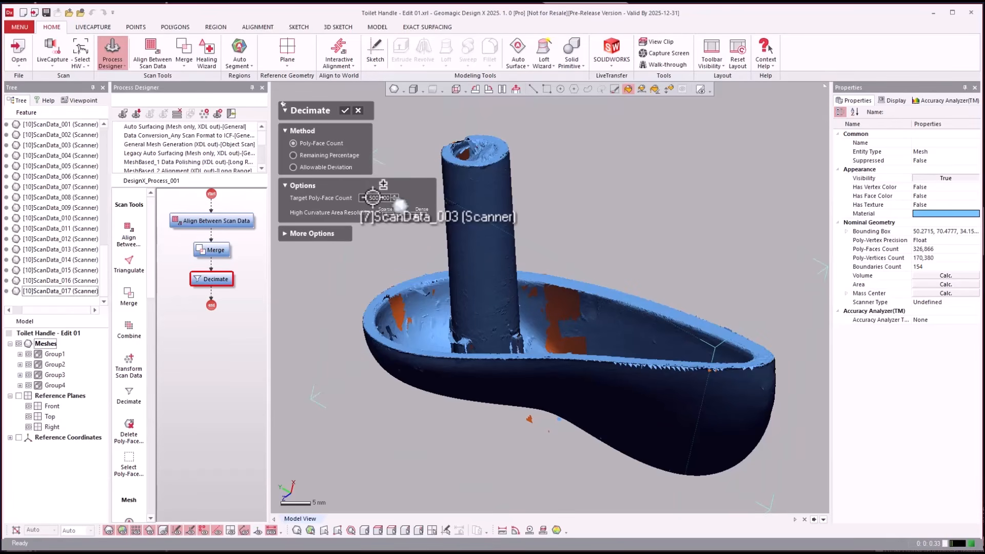
left_click_drag(417, 216, 421, 217)
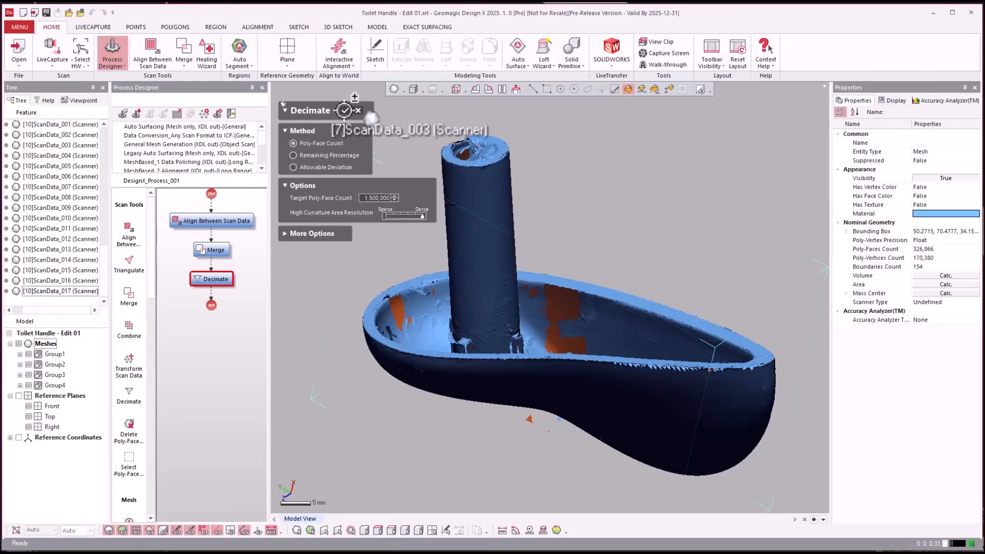
left_click(344, 111)
- Add Healing Wizard and Auto Segment to the end of the process, after Decimate
left_click(193, 353)
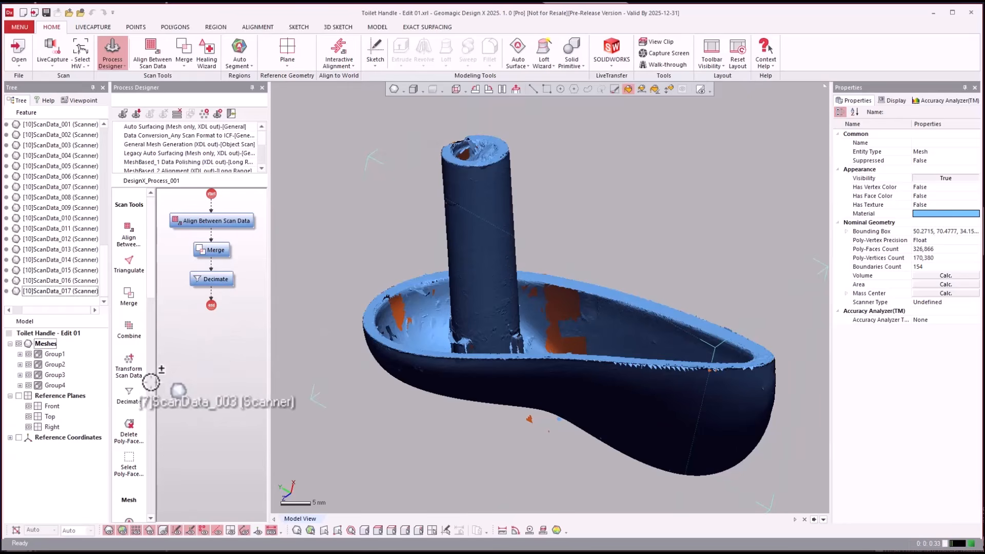
scroll(152, 296, "down", 5)
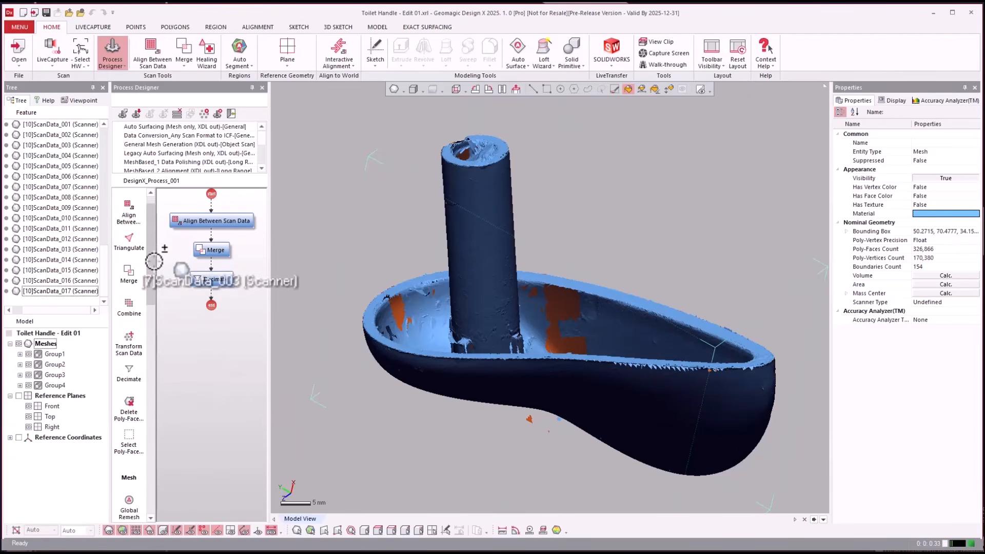
mouse_move(159, 305)
left_mouse_down()
mouse_move(160, 375)
mouse_move(148, 361)
mouse_move(213, 299)
mouse_move(207, 309)
mouse_move(295, 288)
mouse_move(295, 340)
mouse_move(231, 362)
mouse_move(342, 151)
mouse_move(376, 118)
mouse_move(370, 112)
mouse_move(211, 405)
mouse_move(138, 338)
mouse_move(153, 370)
mouse_move(164, 468)
mouse_move(131, 435)
mouse_move(130, 310)
mouse_move(143, 429)
mouse_move(190, 216)
mouse_move(186, 491)
left_mouse_up()
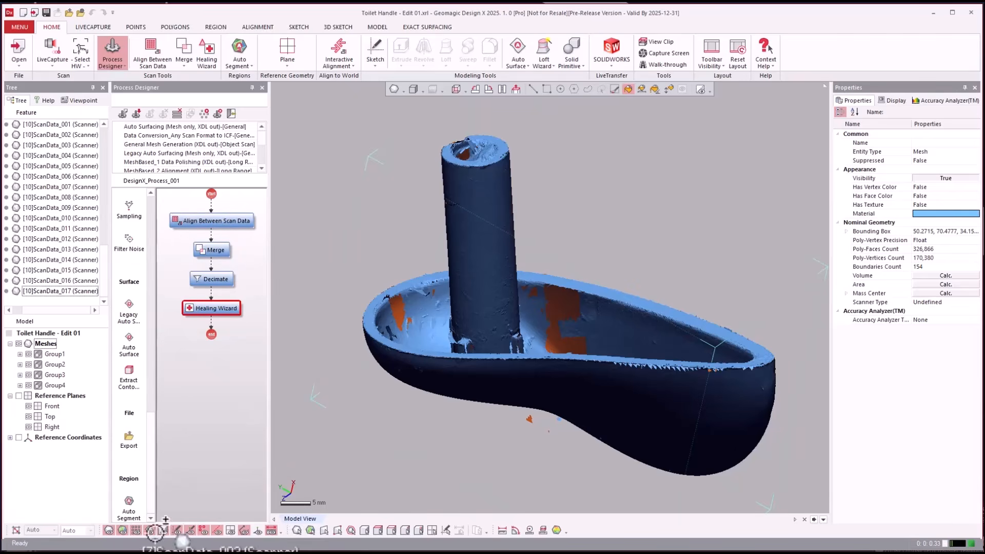
mouse_move(155, 533)
left_mouse_down()
mouse_move(135, 503)
mouse_move(203, 322)
mouse_move(211, 336)
mouse_move(245, 279)
mouse_move(318, 106)
mouse_move(333, 131)
mouse_move(308, 126)
mouse_move(308, 144)
mouse_move(349, 134)
mouse_move(336, 179)
mouse_move(347, 157)
mouse_move(418, 148)
mouse_move(322, 145)
mouse_move(382, 81)
mouse_move(192, 381)
mouse_move(175, 334)
mouse_move(211, 222)
left_mouse_up()
left_click(303, 185)
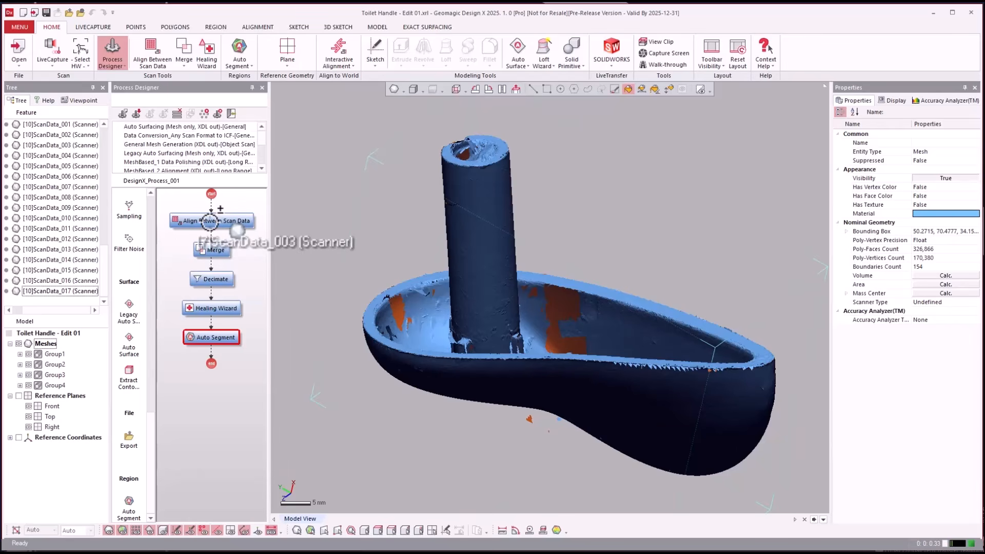
- Leave the Process Designer and run the saved custom merge scan process on the meshes of the four groups
left_click_drag(210, 222, 212, 304)
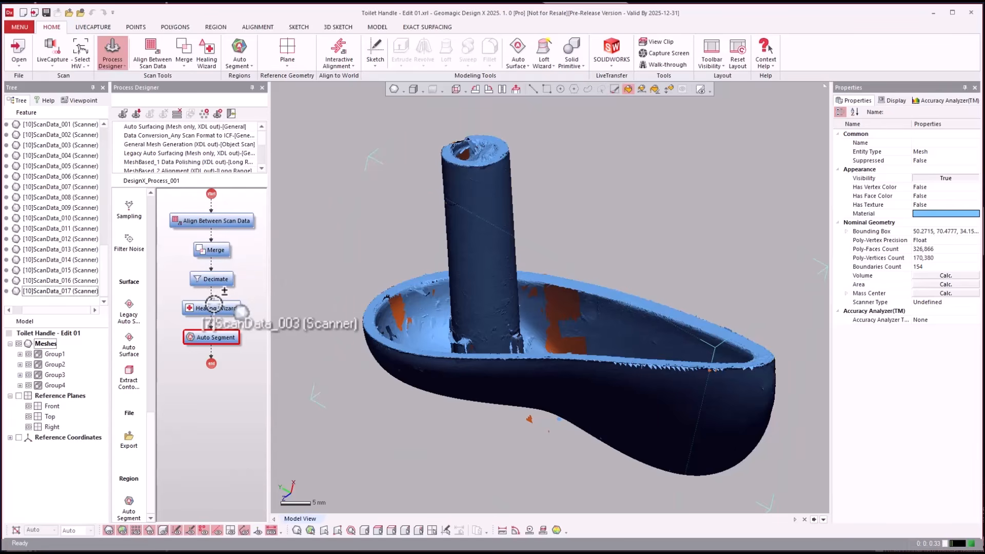
mouse_move(214, 303)
left_mouse_down()
mouse_move(209, 345)
mouse_move(413, 424)
mouse_move(530, 411)
mouse_move(195, 333)
left_mouse_up()
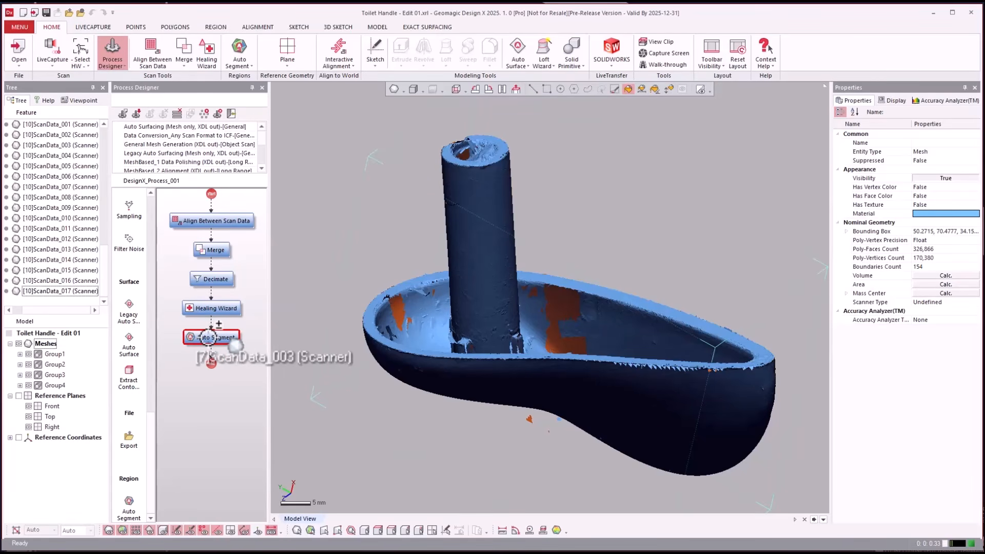
mouse_move(208, 337)
left_mouse_down()
mouse_move(220, 326)
mouse_move(213, 165)
mouse_move(205, 396)
mouse_move(195, 154)
mouse_move(163, 153)
mouse_move(154, 164)
mouse_move(167, 170)
mouse_move(164, 192)
mouse_move(136, 180)
mouse_move(178, 168)
left_mouse_up()
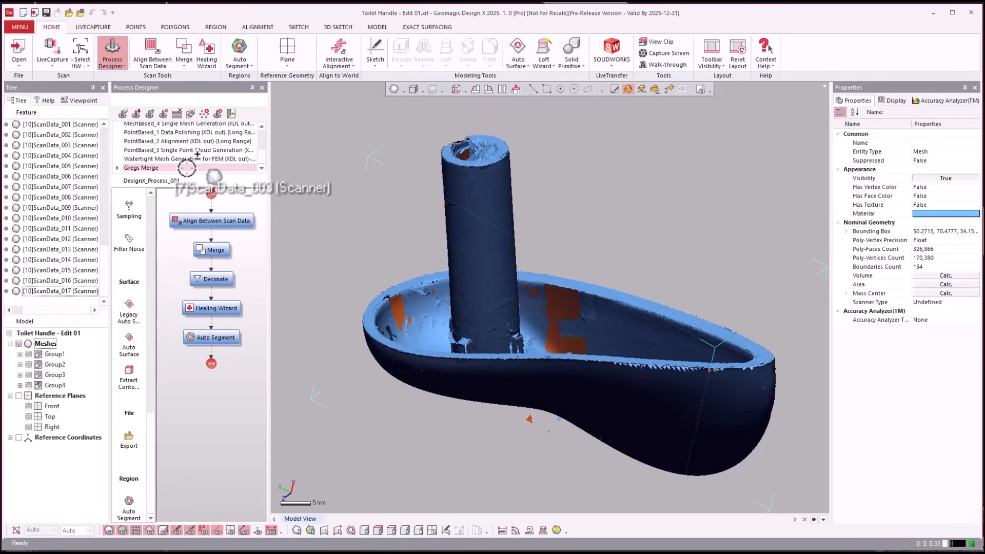
left_click_drag(187, 168, 141, 86)
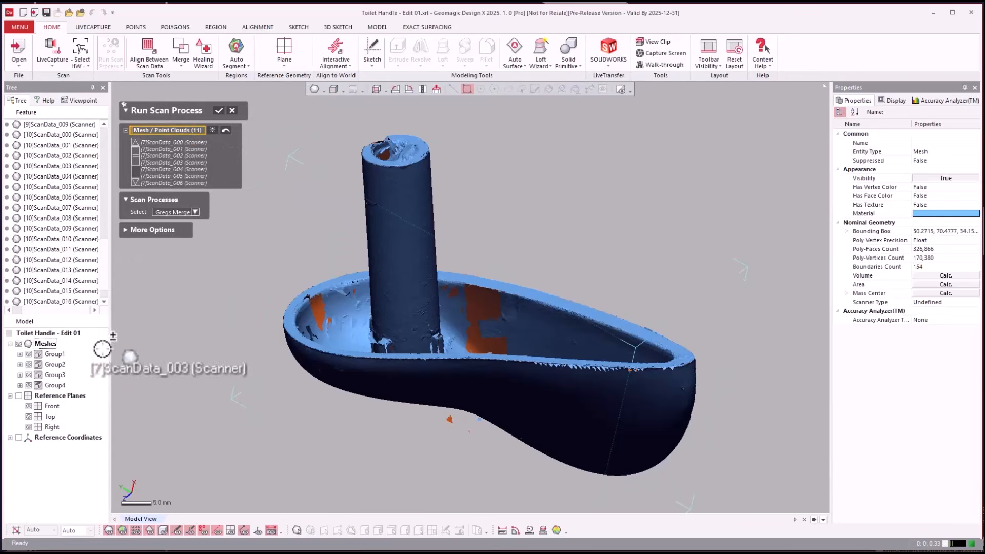
left_click_drag(102, 348, 260, 173)
key("Return")
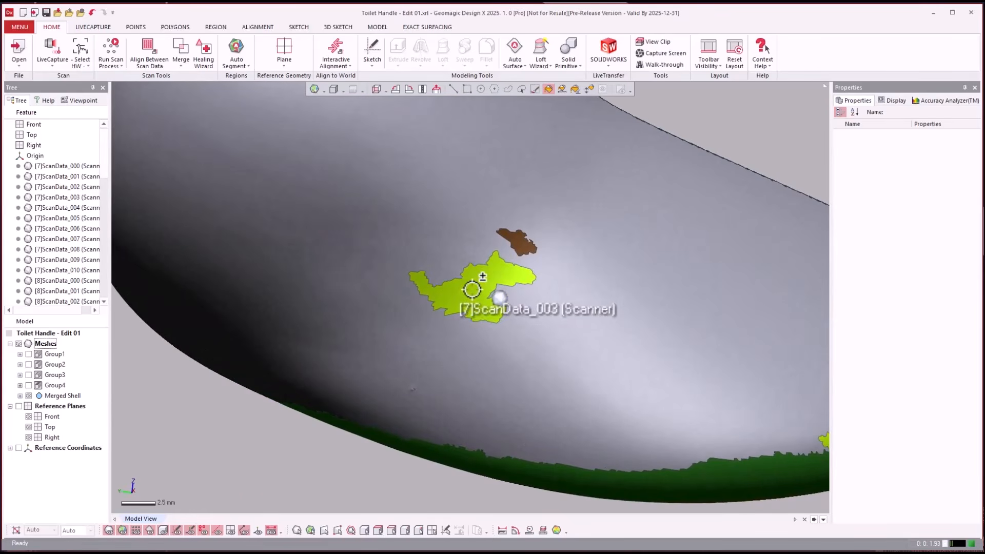
- Merge the small yellow-green region on the handle's outer surface into the large region surrounding it
left_click(466, 89)
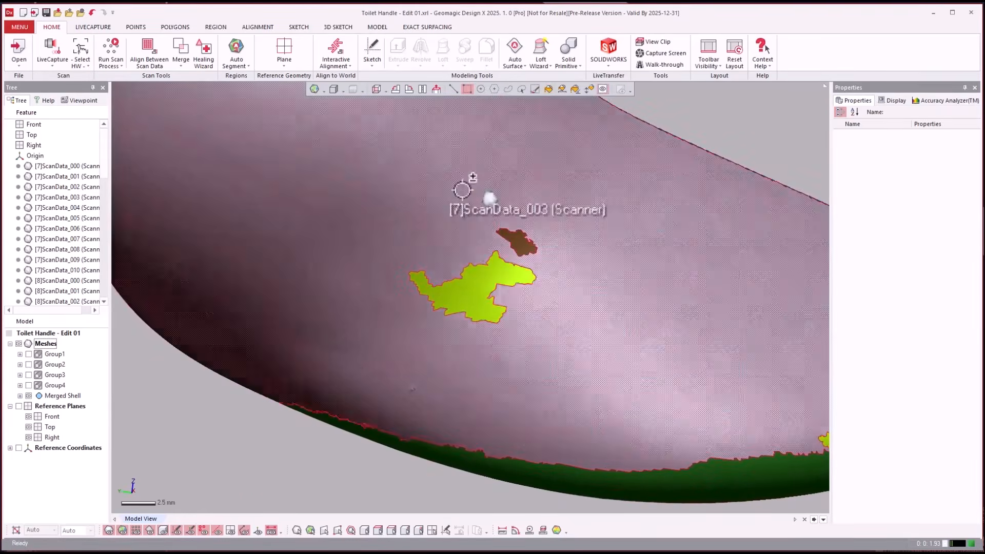
left_click(466, 296)
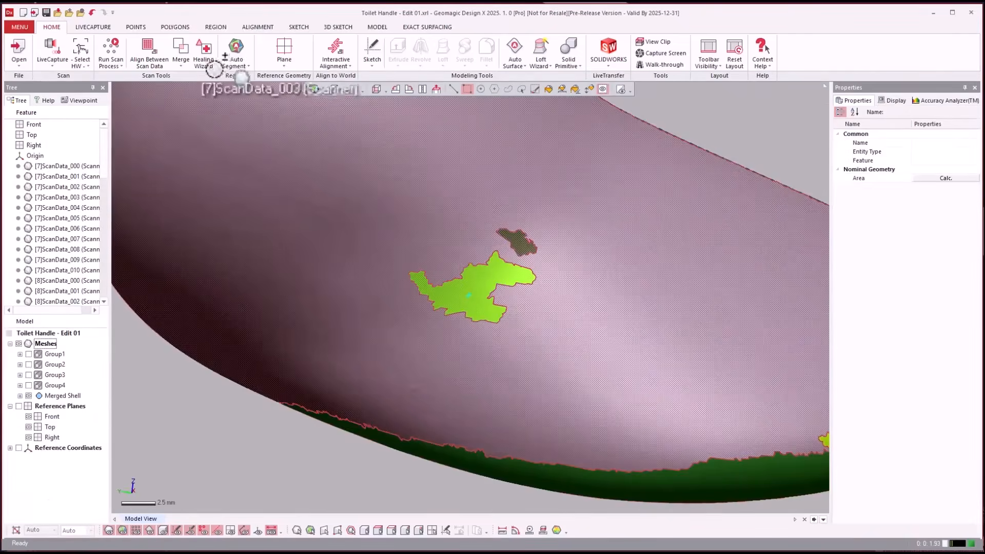
left_click(215, 26)
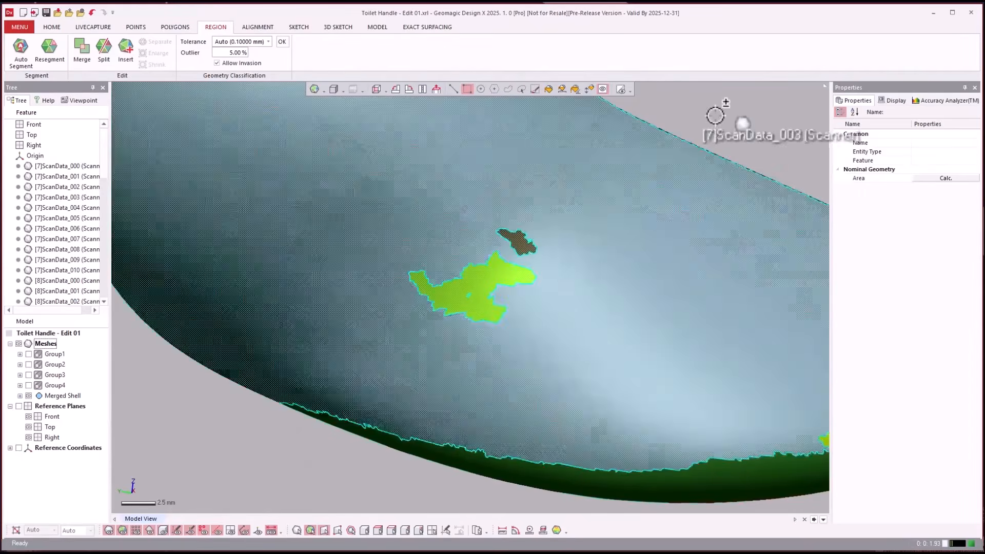
left_click(726, 110)
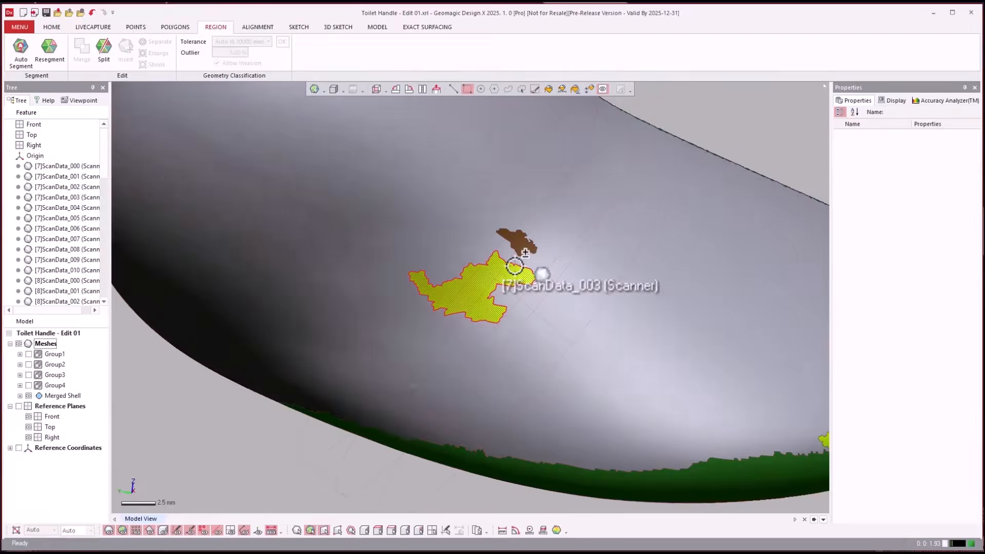
left_click(495, 276)
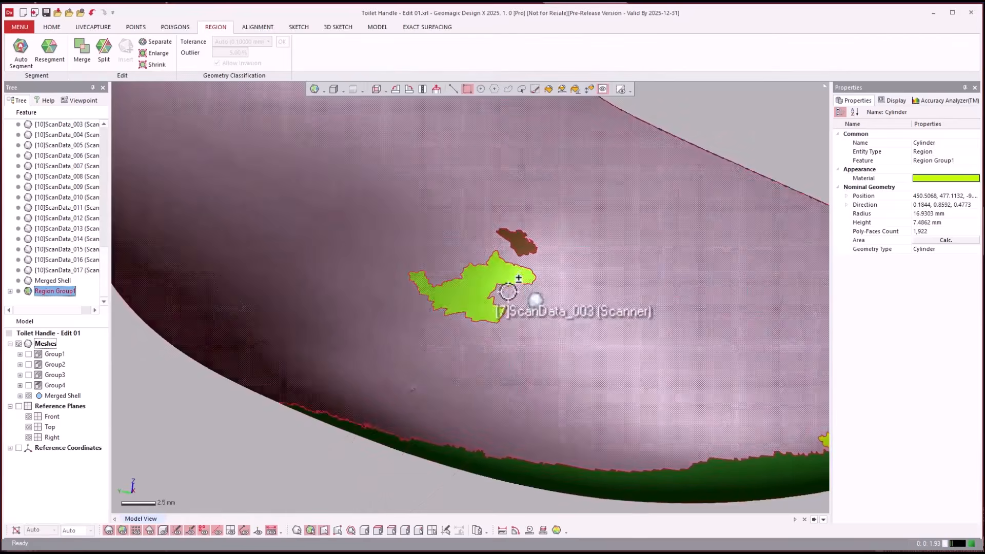
left_click(83, 45)
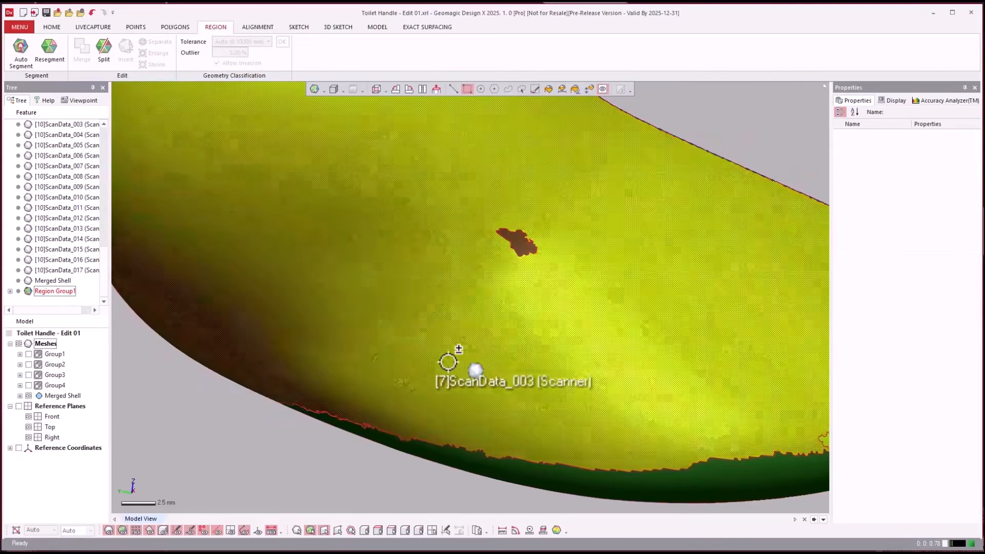
- Merge the small brown patch and the yellow-green strip beside the green edge band into the large outer surface region
left_click(533, 234)
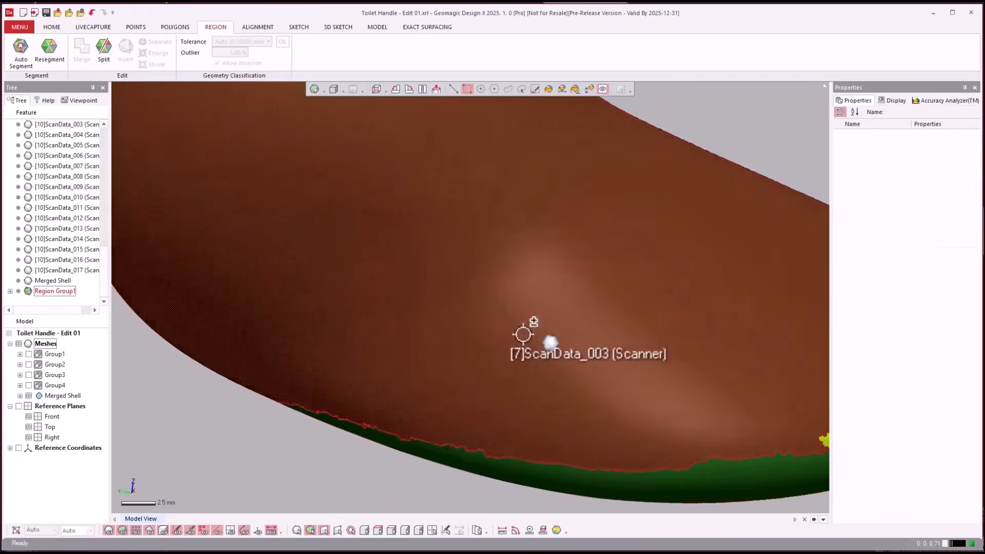
scroll(569, 354, "down", 3)
right_click_drag(744, 409, 697, 378)
scroll(698, 378, "up", 2)
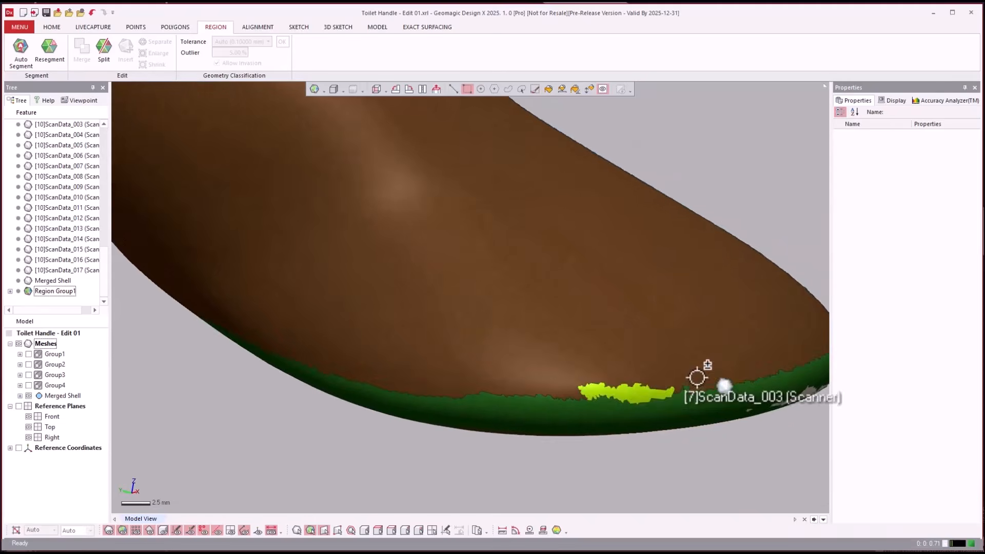
left_click(642, 382)
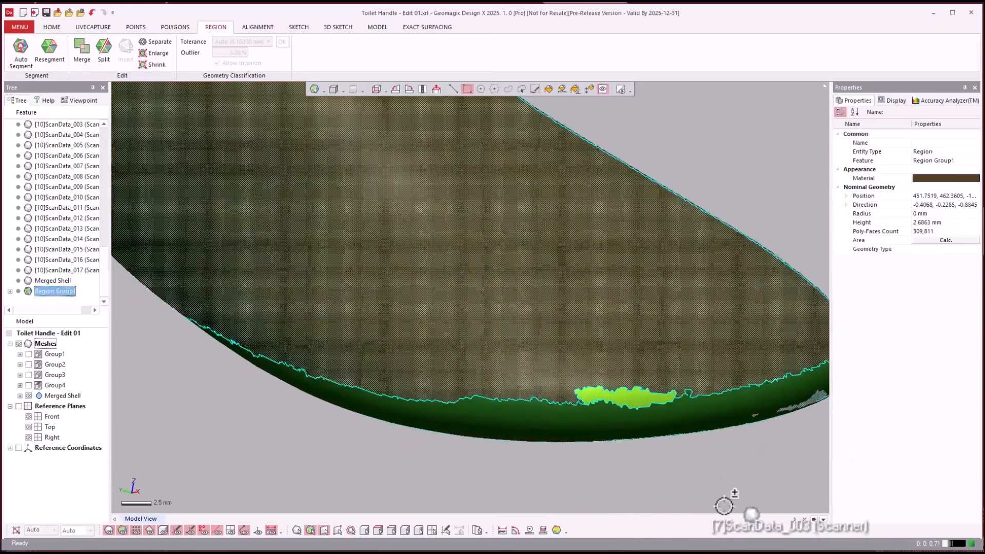
left_click(78, 54)
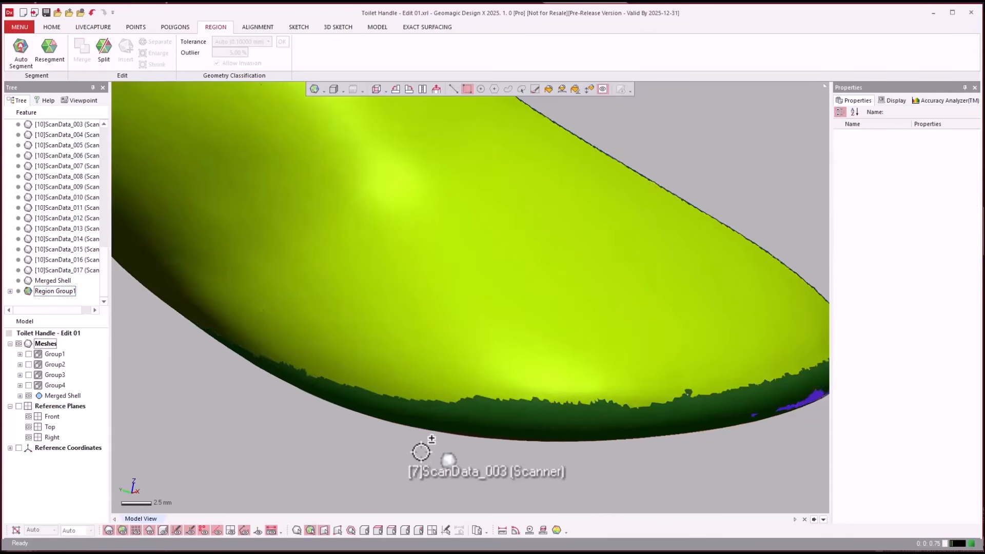
- Hide the regions and paint a closed ring of poly-faces around the spiky defect with the hole on the inner wall, deleting them
right_click_drag(422, 451, 420, 452)
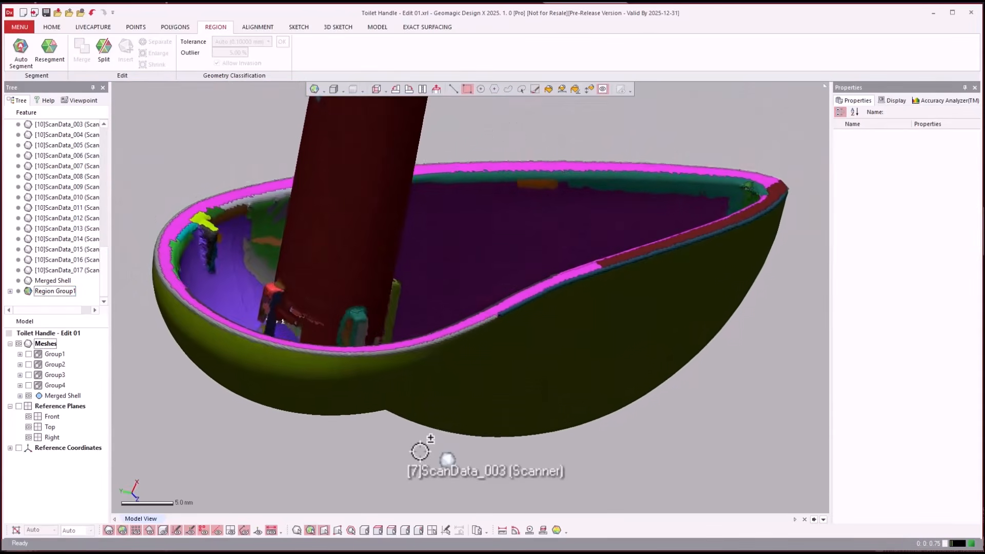
key("ctrl+2")
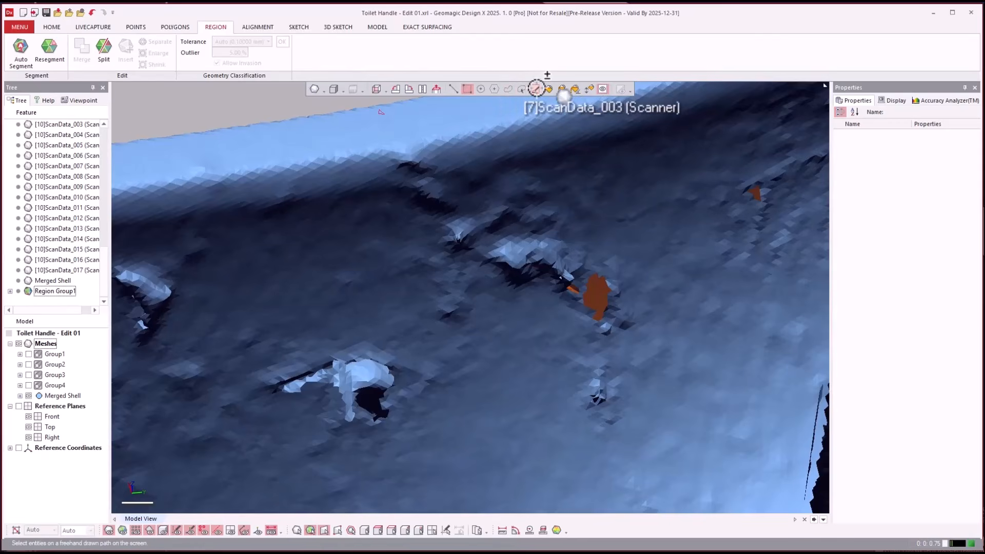
left_click(537, 89)
mouse_move(518, 214)
left_mouse_down()
mouse_move(455, 205)
mouse_move(451, 242)
mouse_move(492, 284)
mouse_move(595, 340)
mouse_move(662, 277)
mouse_move(554, 221)
mouse_move(487, 209)
mouse_move(435, 237)
left_mouse_up()
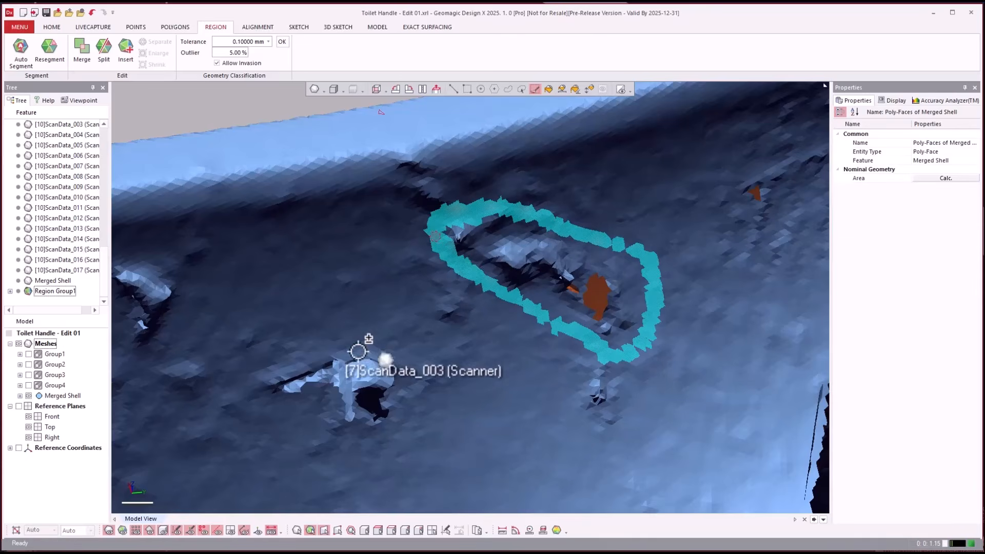
- Paint and delete a ring of poly-faces around the second spiky defect on the inner wall, plus the leftover faces at its gap
mouse_move(370, 333)
left_mouse_down()
mouse_move(263, 365)
mouse_move(269, 421)
left_mouse_up()
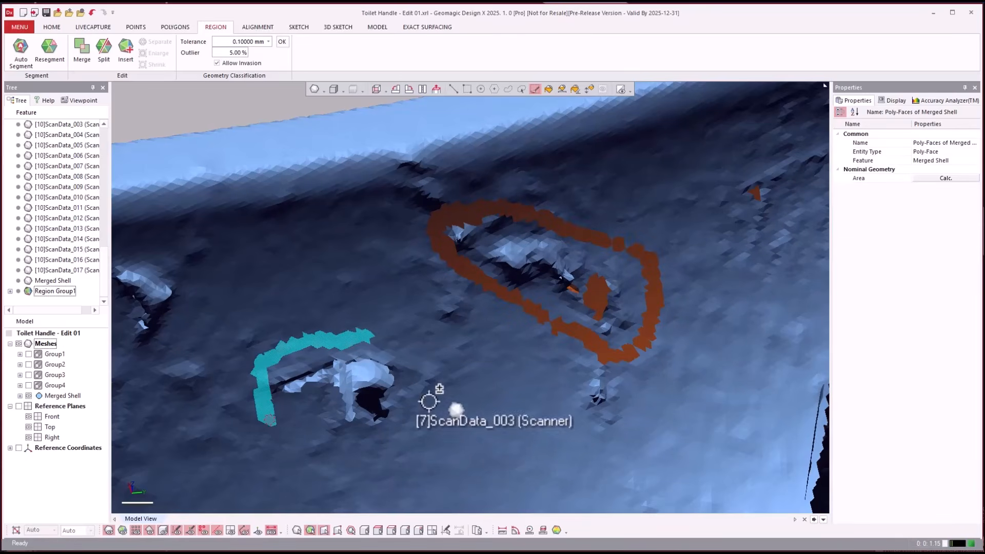
mouse_move(362, 337)
left_mouse_down()
mouse_move(418, 372)
mouse_move(353, 431)
mouse_move(265, 404)
left_mouse_up()
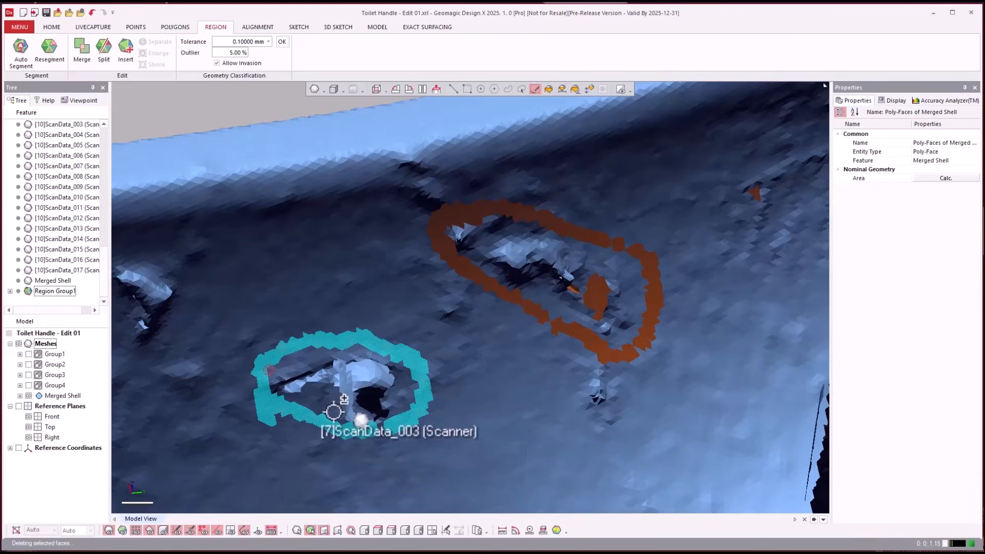
scroll(380, 433, "up", 5)
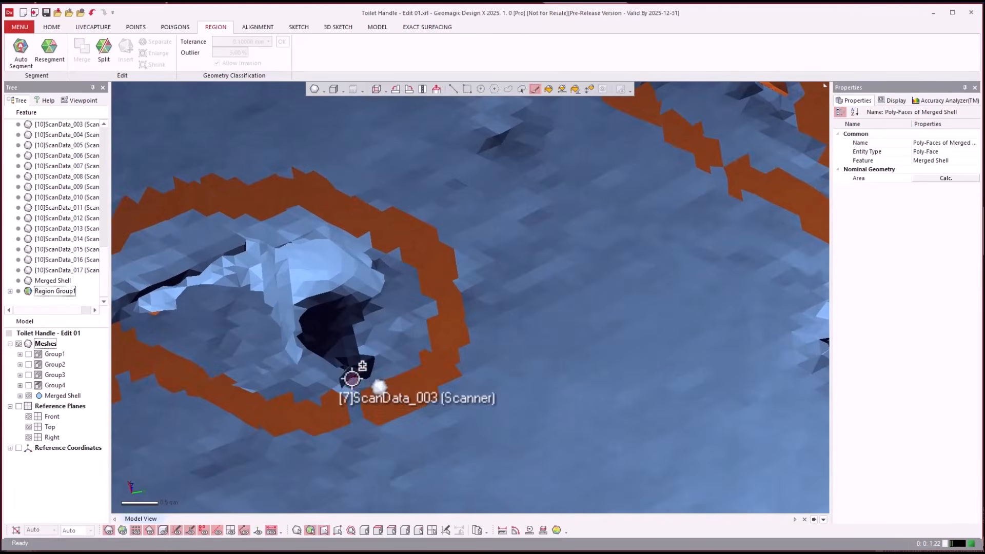
left_click_drag(352, 379, 354, 386)
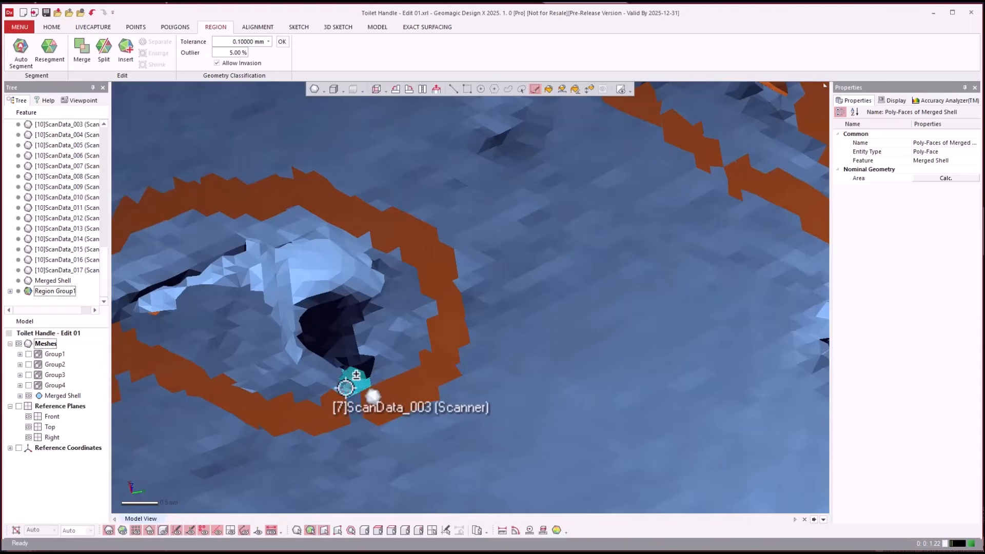
left_click_drag(343, 374, 377, 374)
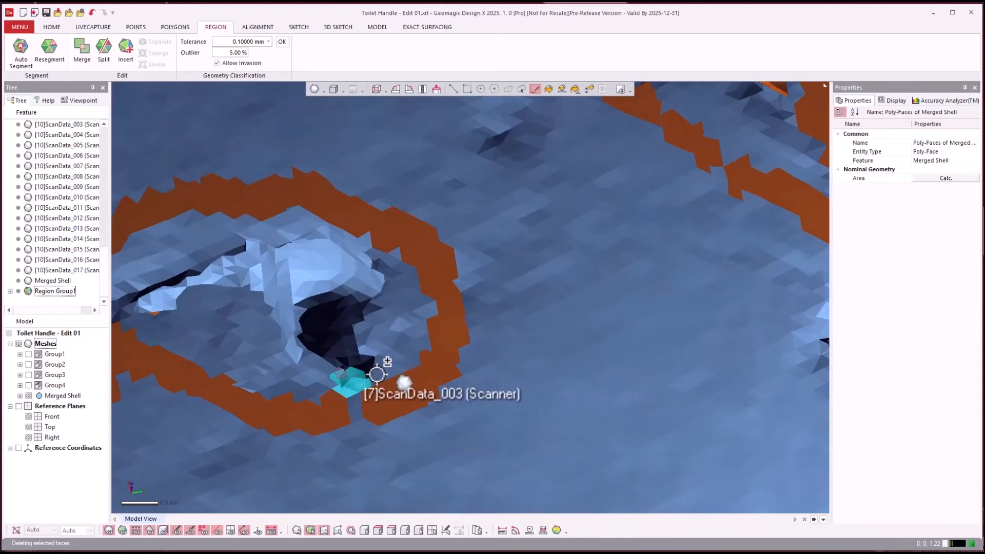
- Delete the remaining poly-face bridging the painted ring around the elongated defect on the inner wall
scroll(390, 359, "down", 5)
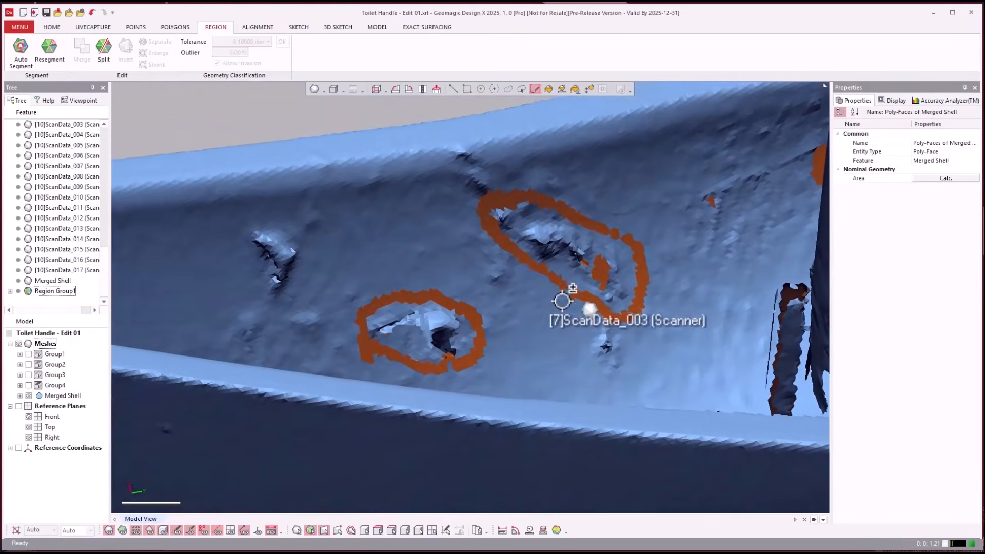
scroll(574, 302, "up", 10)
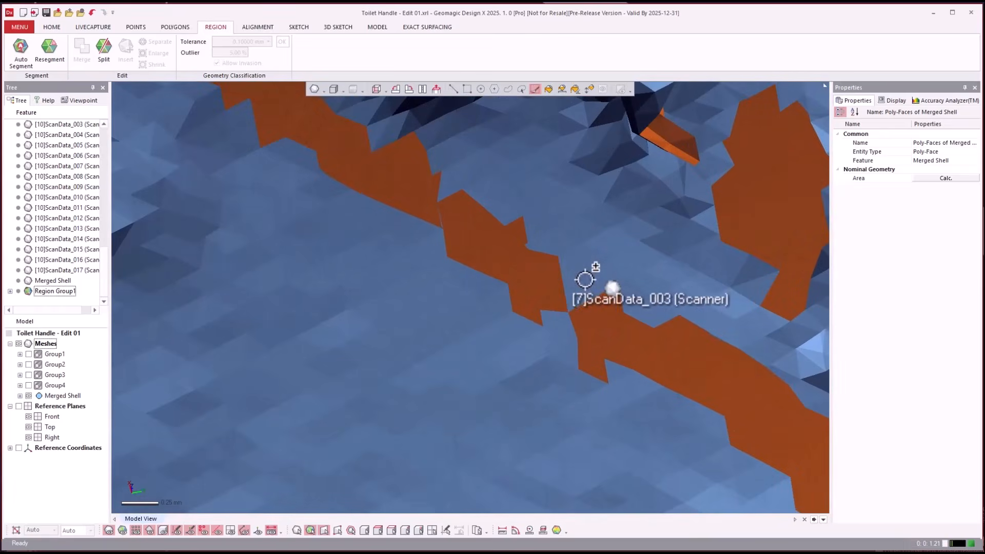
left_click(579, 279)
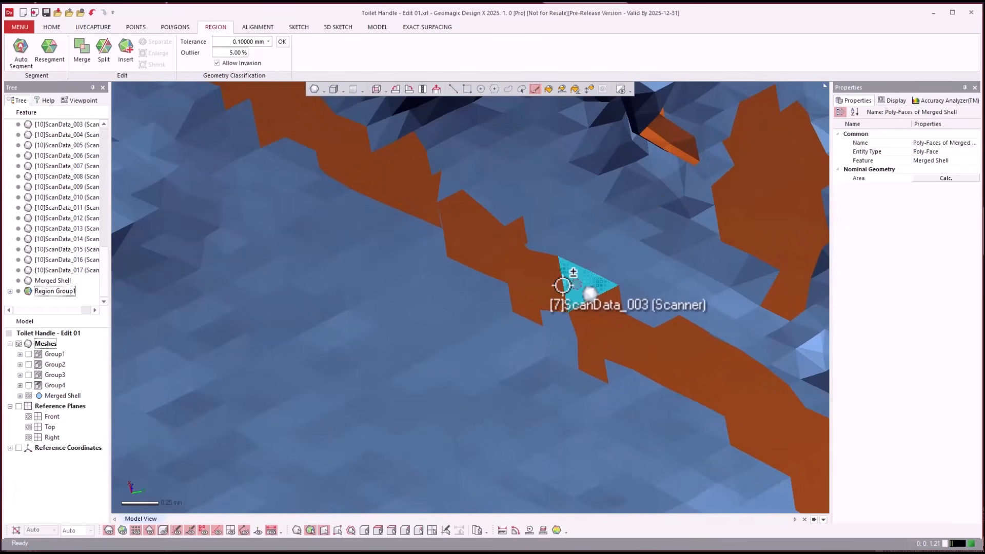
key("Delete")
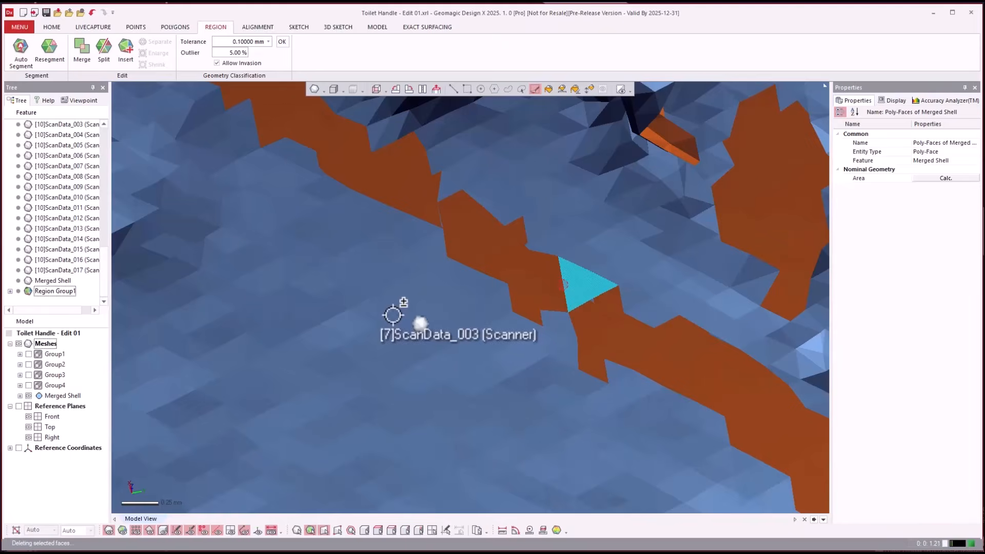
- Select all poly-faces connected to the main handle body and invert the selection to the disconnected pieces
scroll(400, 320, "down", 10)
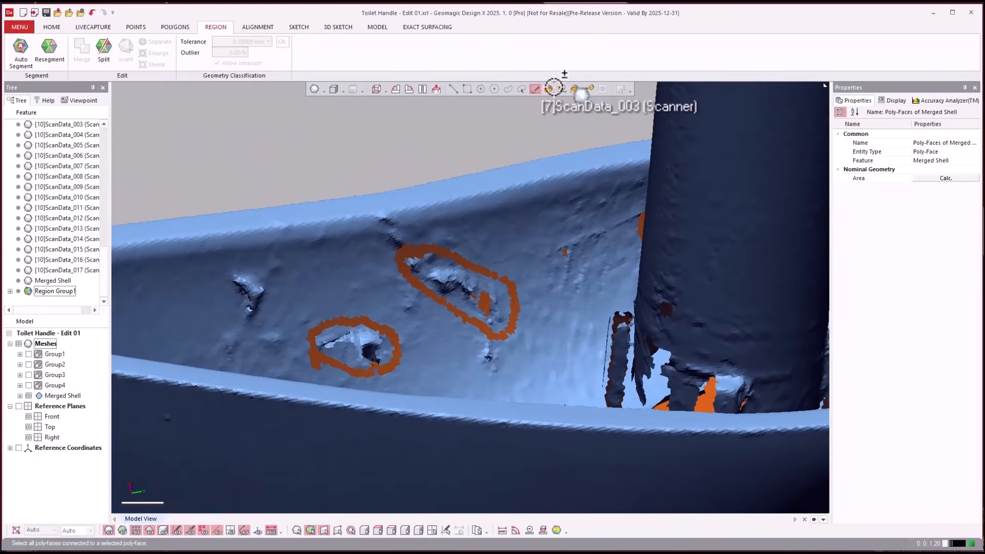
left_click(548, 89)
left_click(542, 209)
right_click(540, 209)
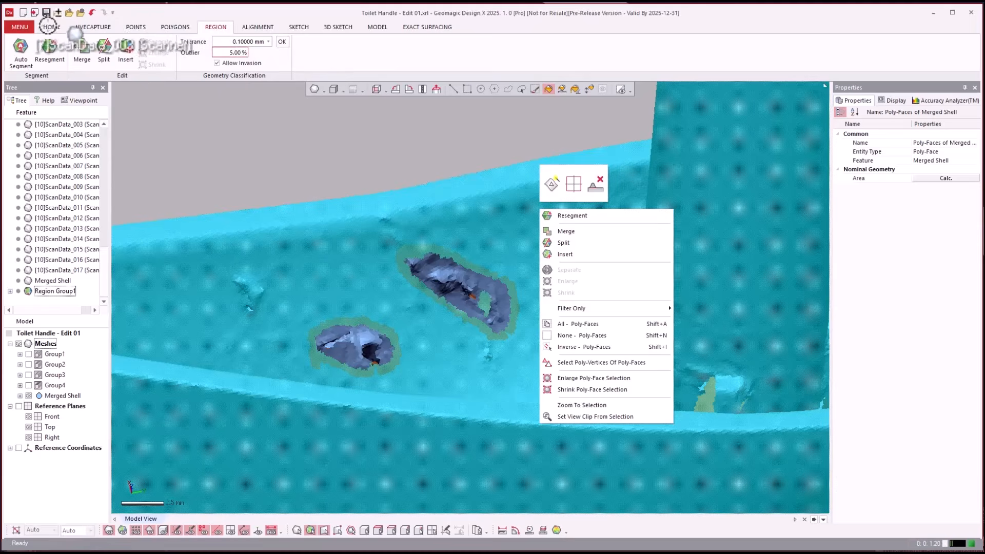
left_click(47, 26)
right_click(354, 162)
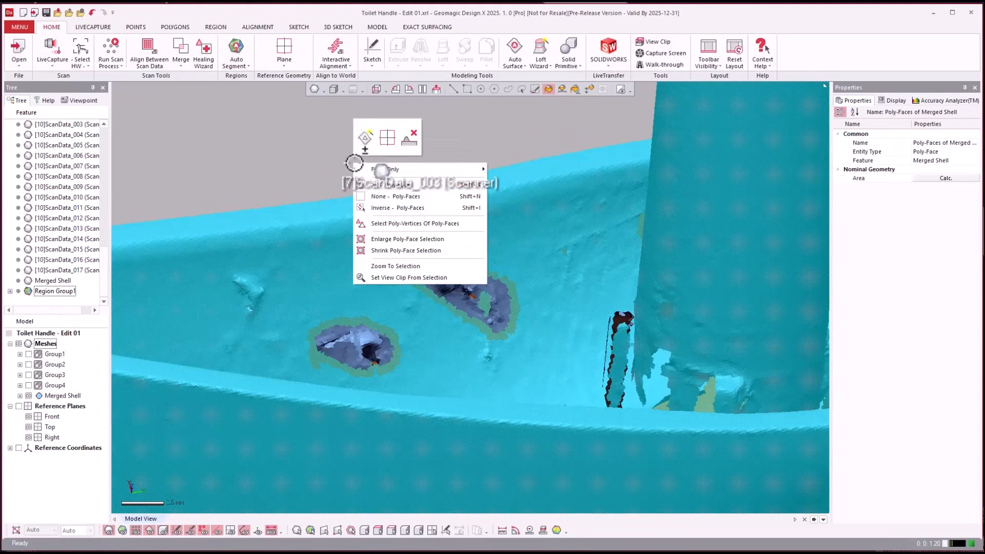
key("Escape")
left_click(174, 26)
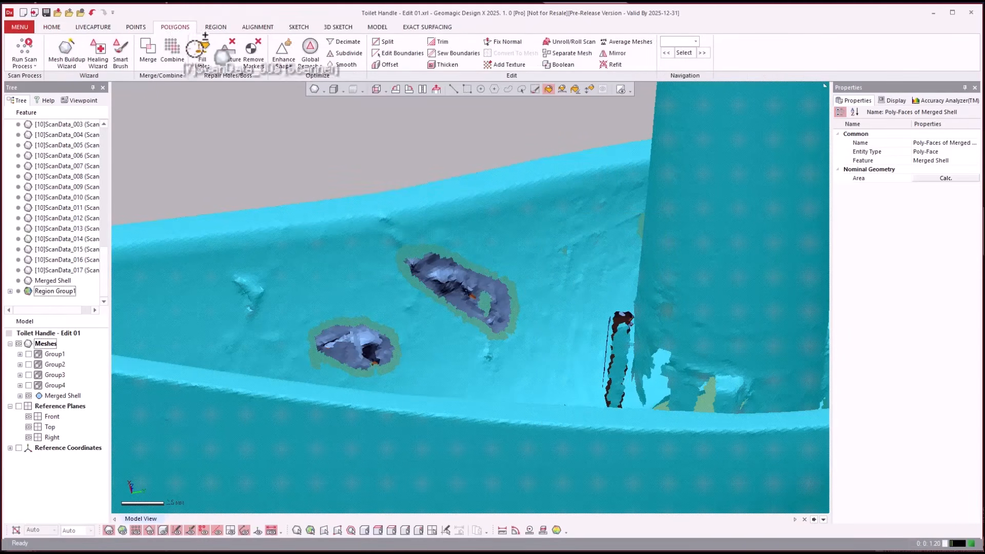
right_click(269, 155)
left_click(311, 200)
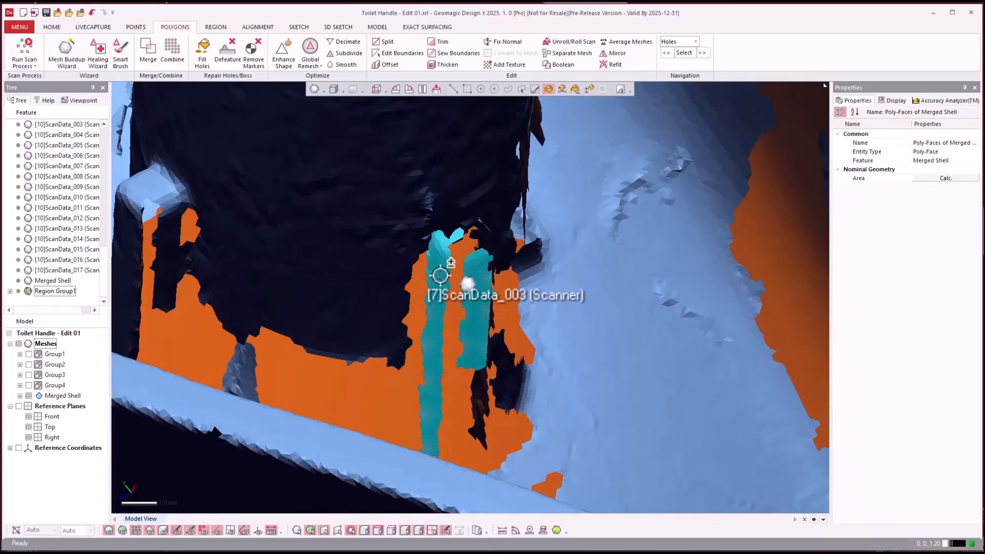
- Deselect the two narrow strips at the base of the post and delete the other disconnected mesh pieces
left_click(443, 284, "ctrl")
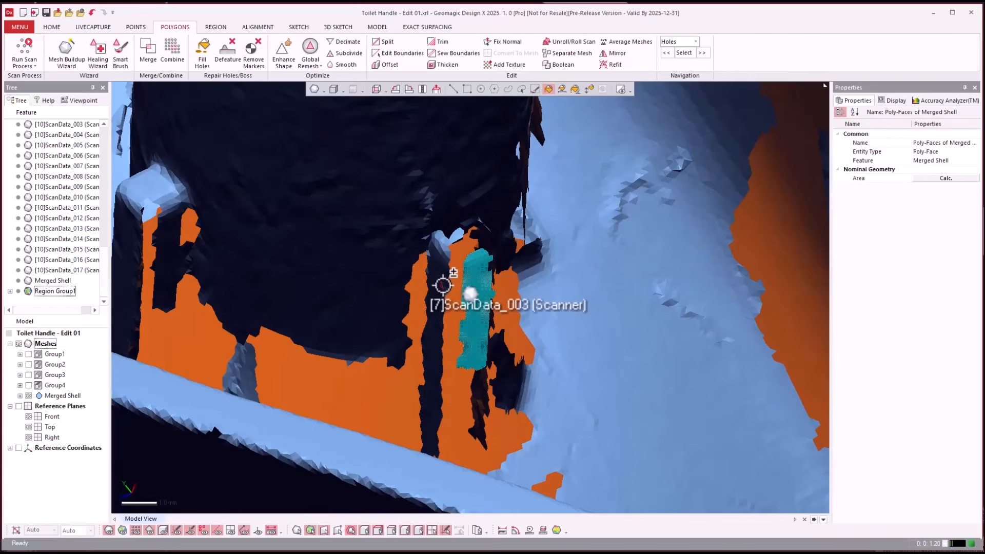
left_click(483, 292, "ctrl")
scroll(568, 299, "down", 6)
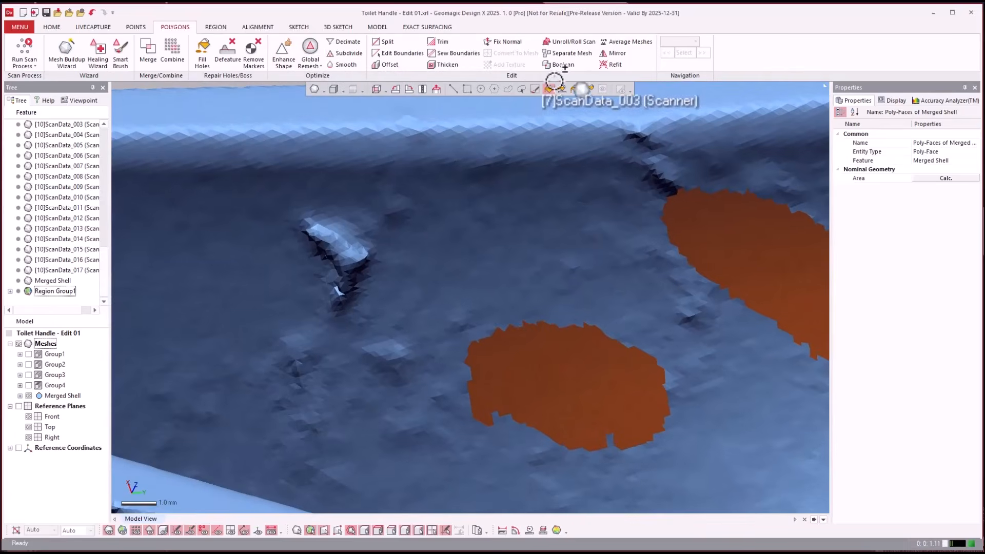
- Select the poly-faces of the remaining bump on the inner wall with a custom closed path drawn around it
left_click(521, 88)
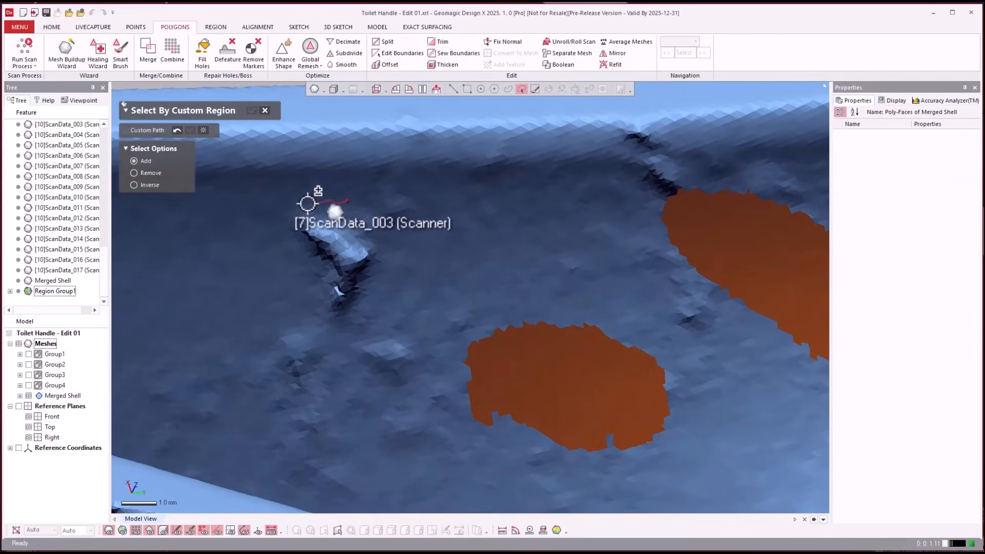
left_click(275, 232)
left_click(269, 260)
left_click(366, 346)
left_click(415, 319)
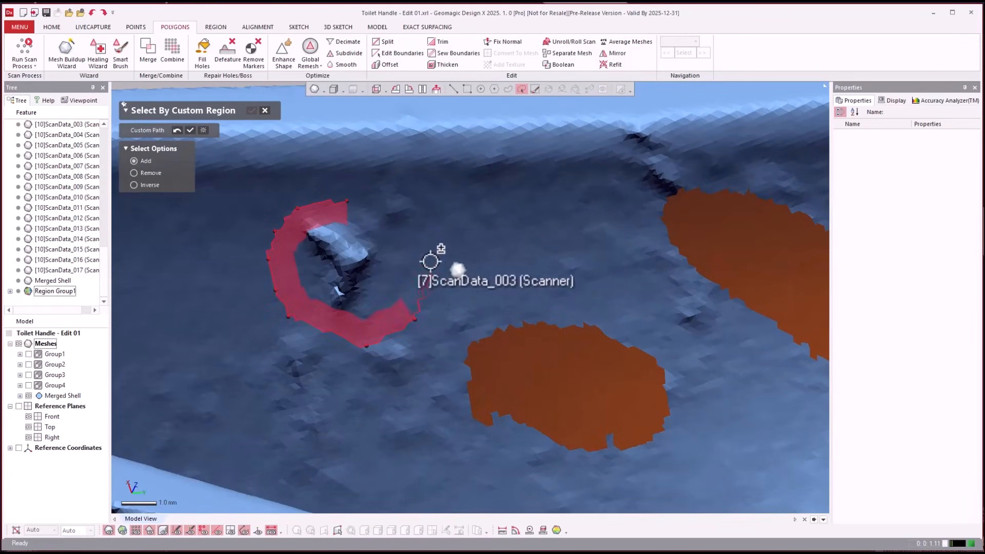
double_click(390, 216)
left_click(251, 110)
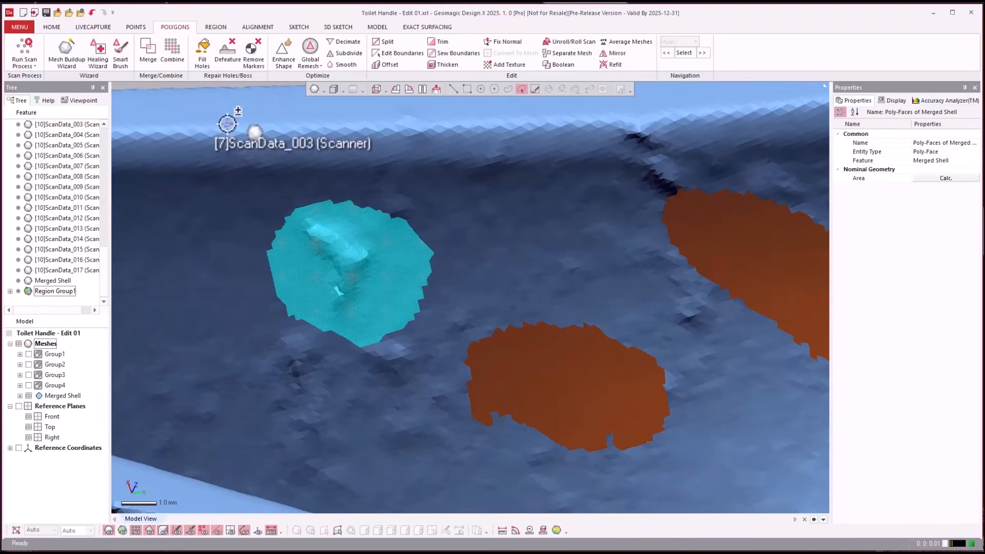
- Defeature the selected bump using the Fill method with Curvature and a smoothed boundary
scroll(166, 55, "down", 2)
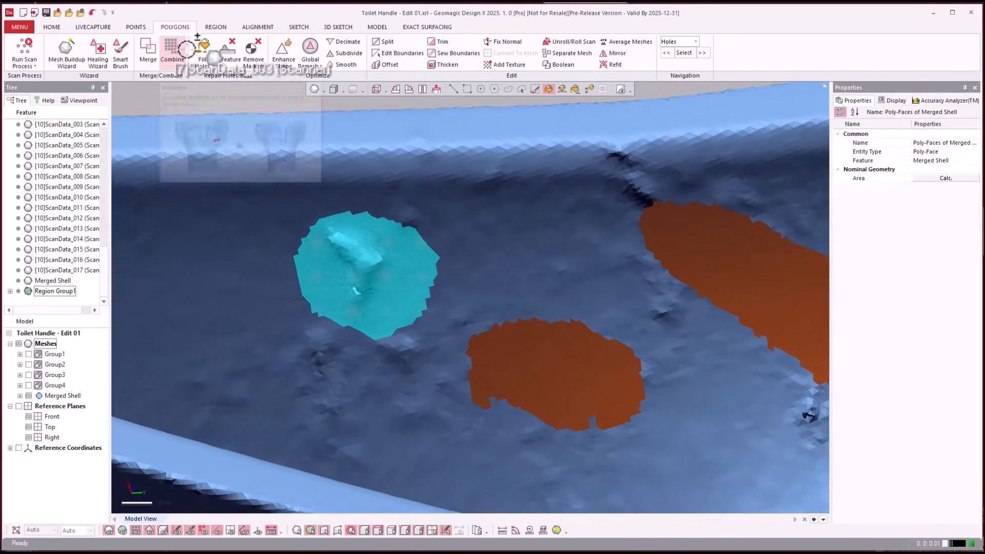
left_click(229, 63)
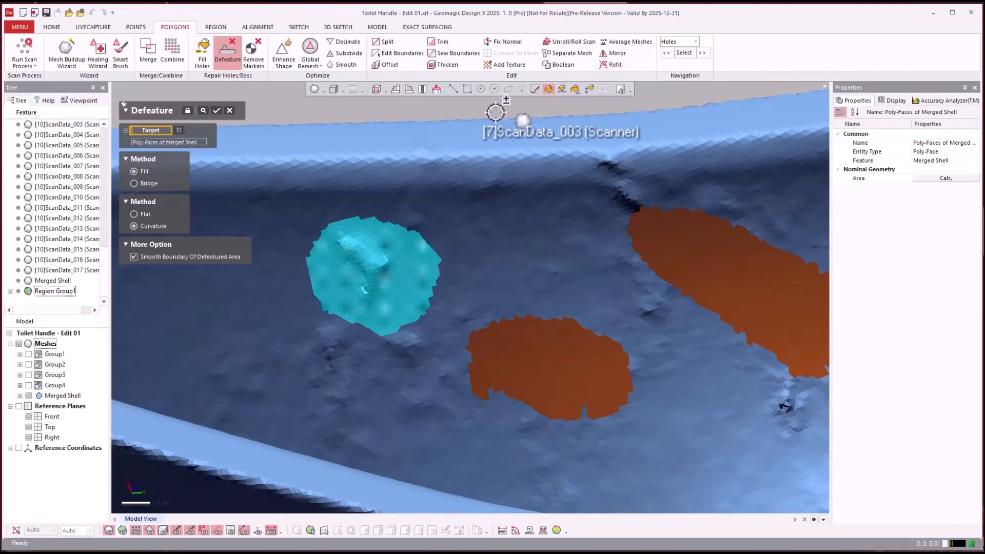
scroll(633, 389, "down", 2)
scroll(632, 389, "down", 2)
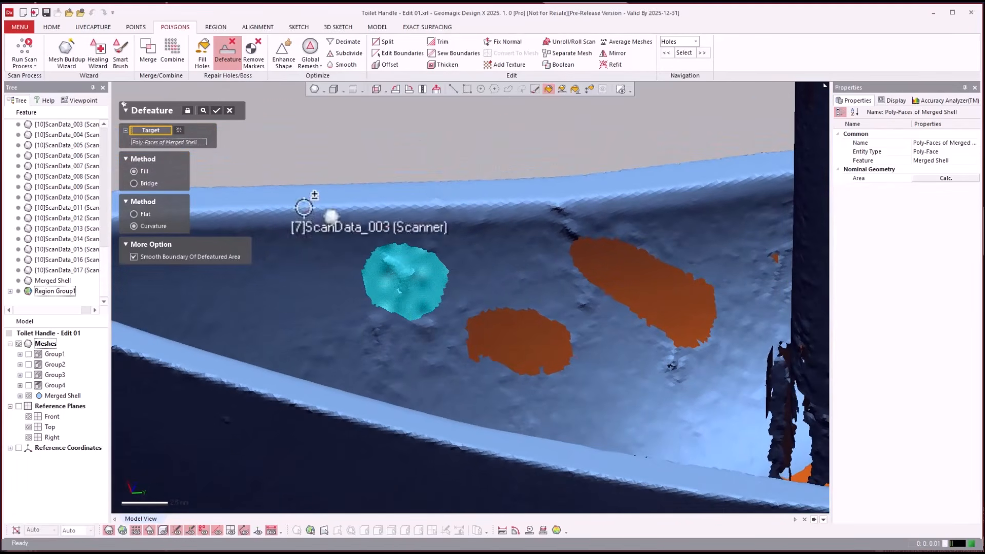
key("Return")
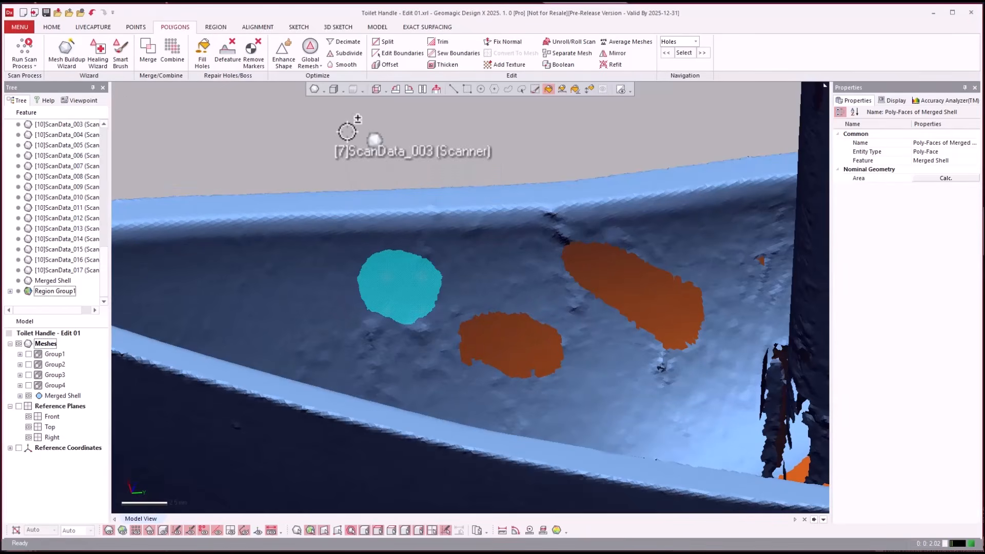
- Clear the selection and fill the two large inner-wall holes of the Merged Shell with the Curvature setting
left_click(469, 88)
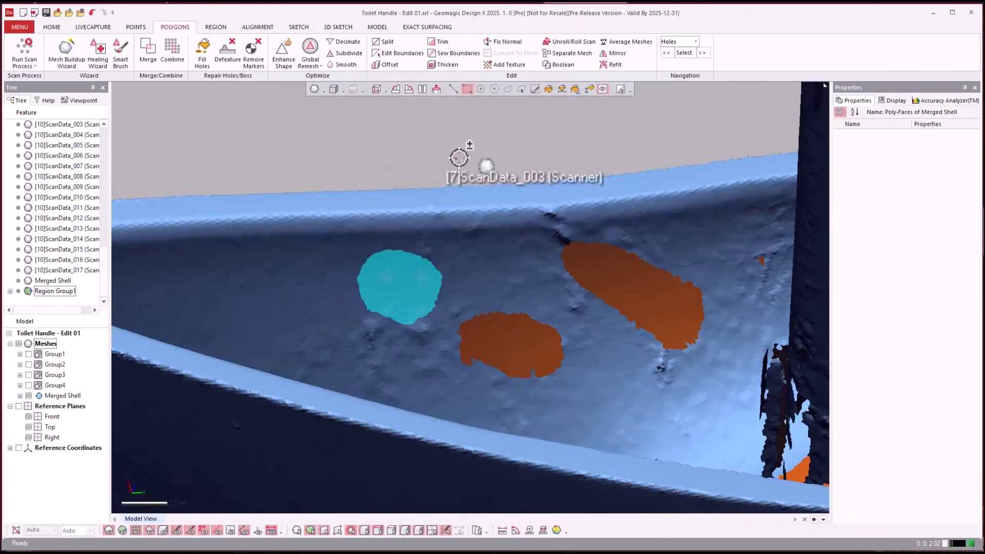
left_click(459, 156)
right_click_drag(452, 145, 434, 134)
left_click(201, 51)
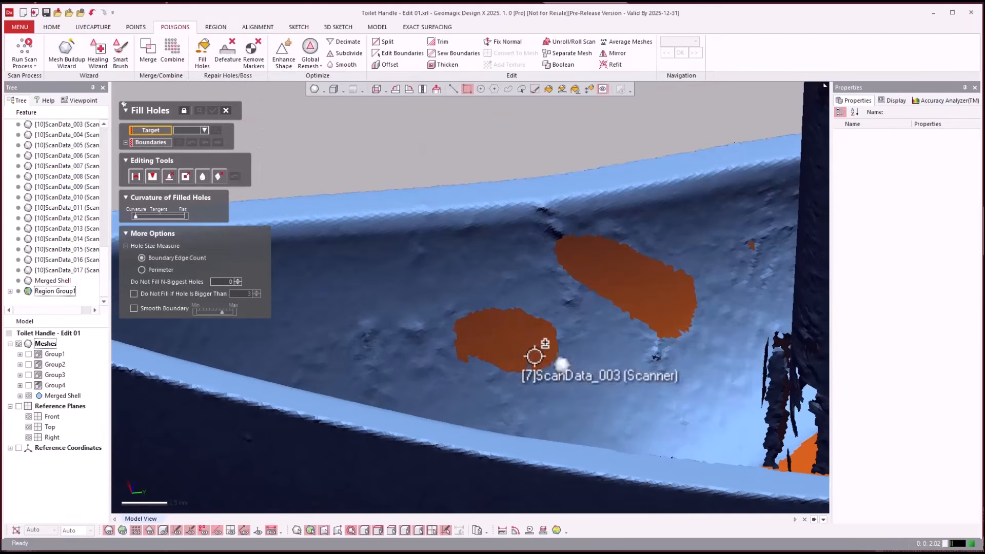
left_click(195, 130)
scroll(203, 231, "down", 10)
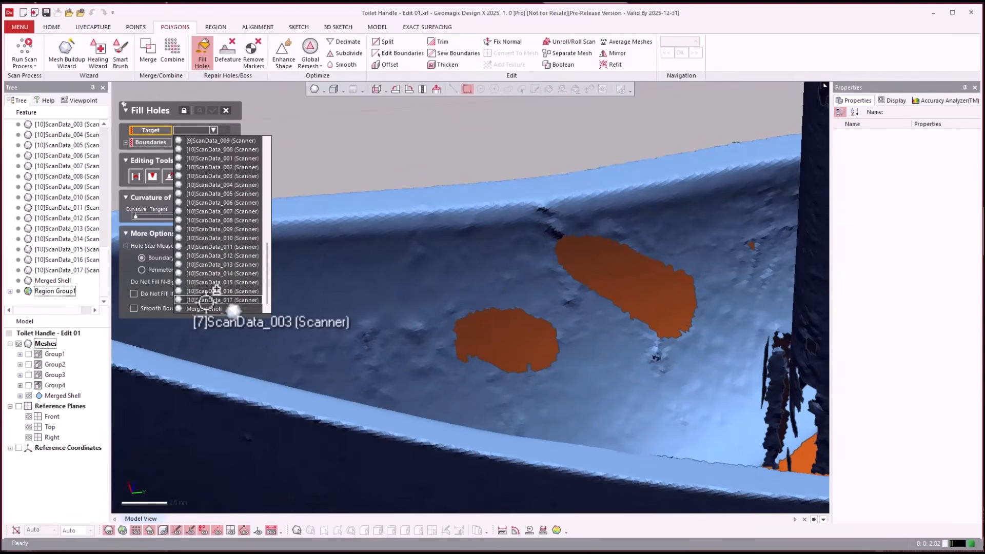
left_click(203, 309)
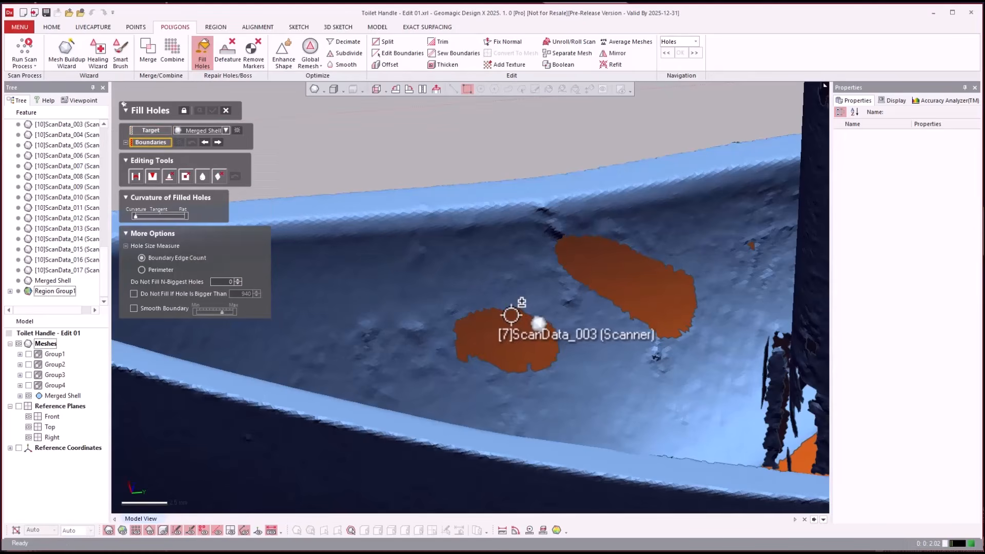
left_click(503, 309)
left_click(595, 288)
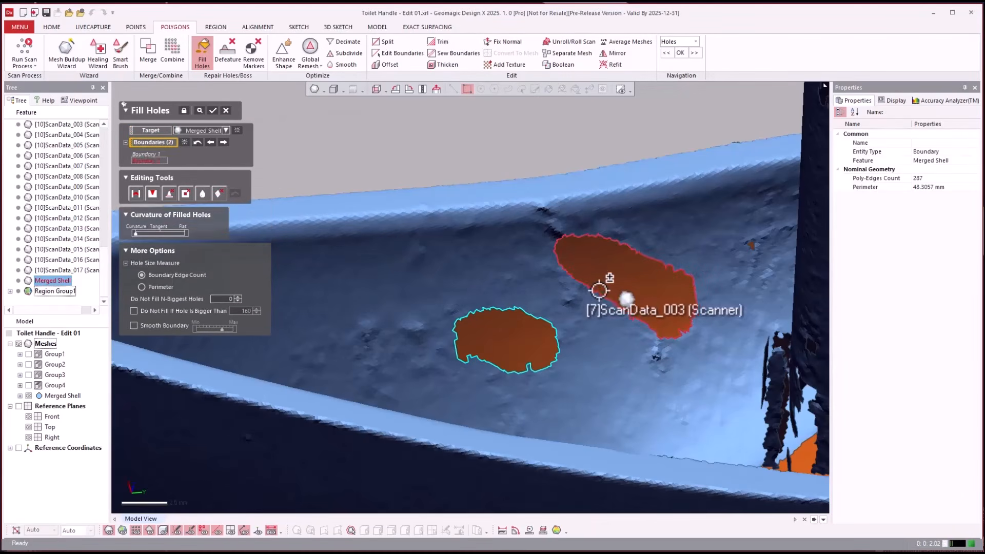
right_click_drag(599, 287, 319, 203)
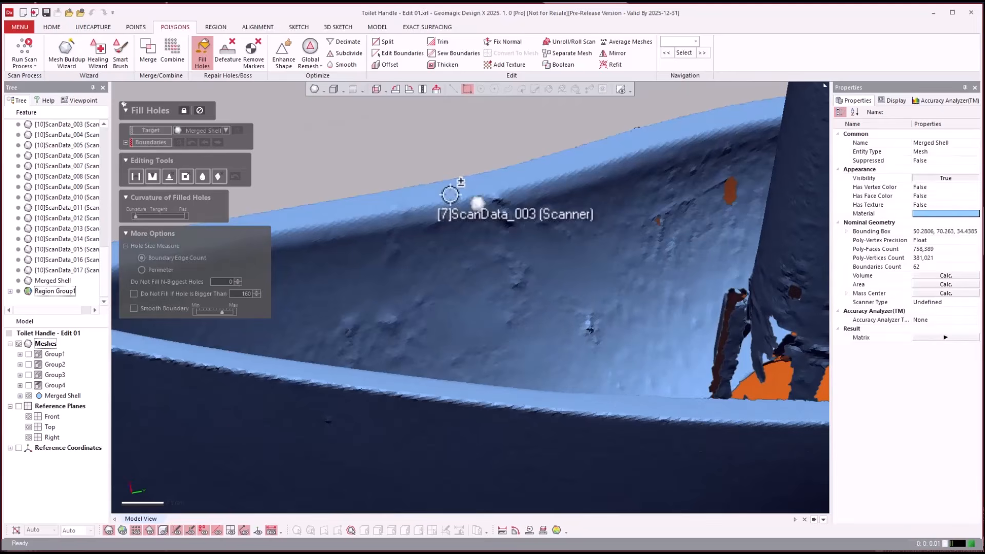
left_click(412, 137)
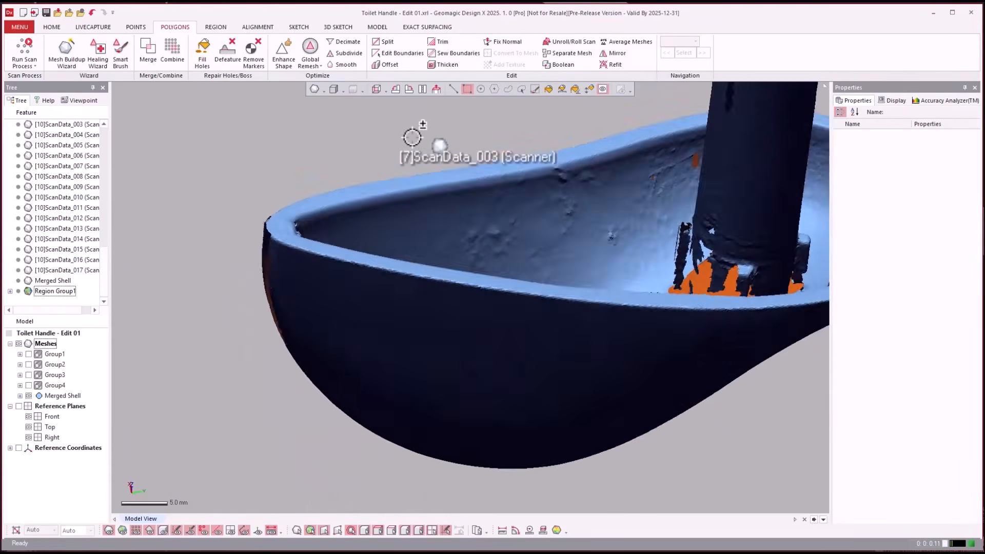
- Show the regions and merge the dark red rim region with the magenta region covering the rest of the rim
key("ctrl+2")
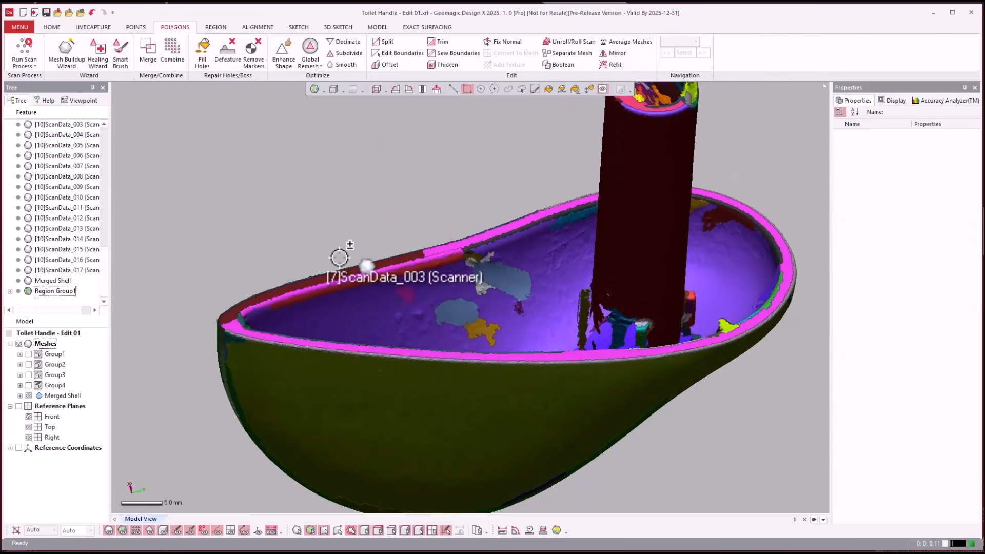
left_click(334, 275)
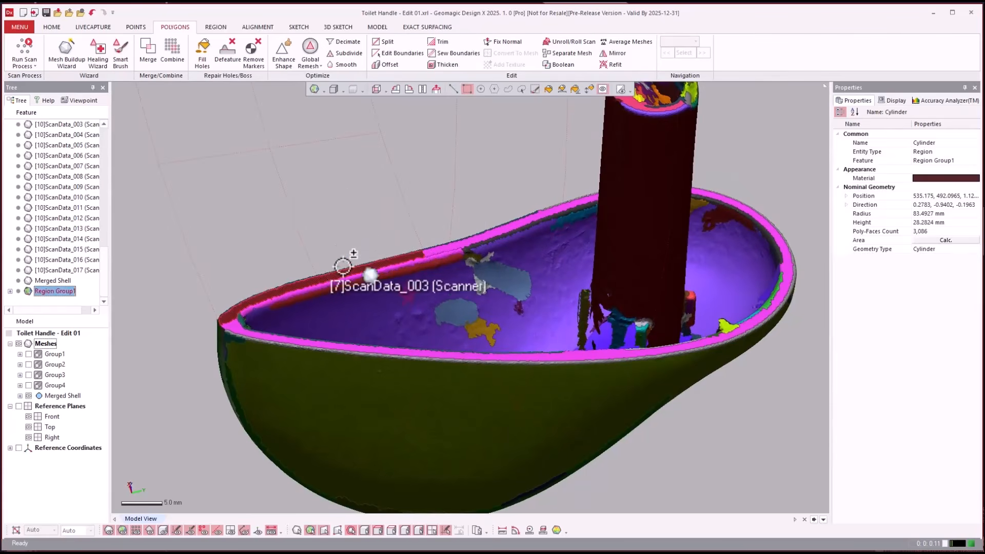
left_click(454, 244)
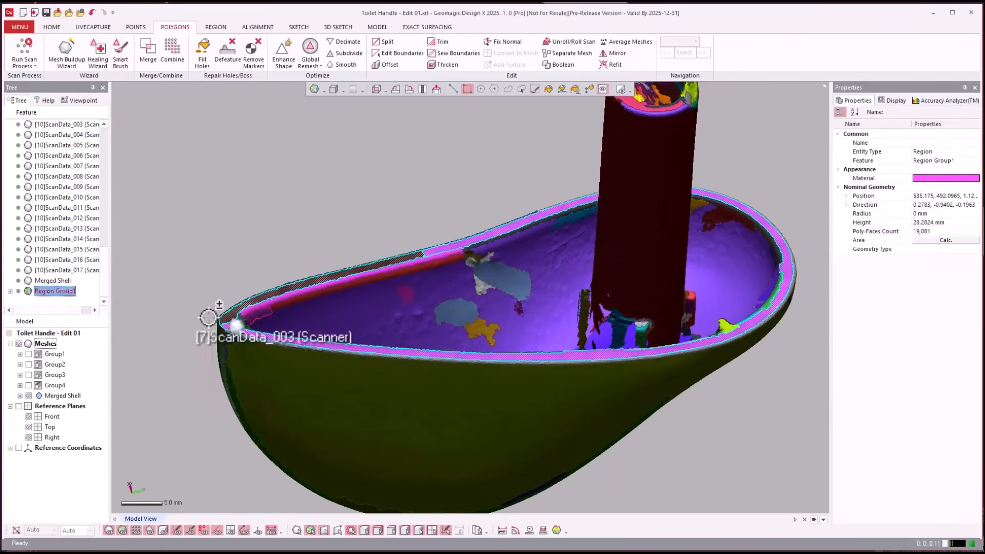
left_click(218, 26)
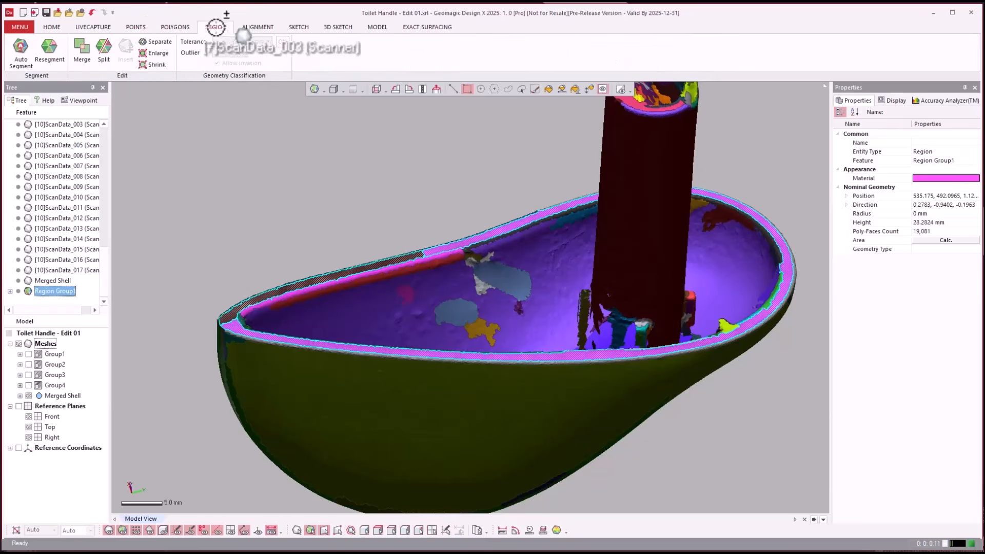
left_click(80, 46)
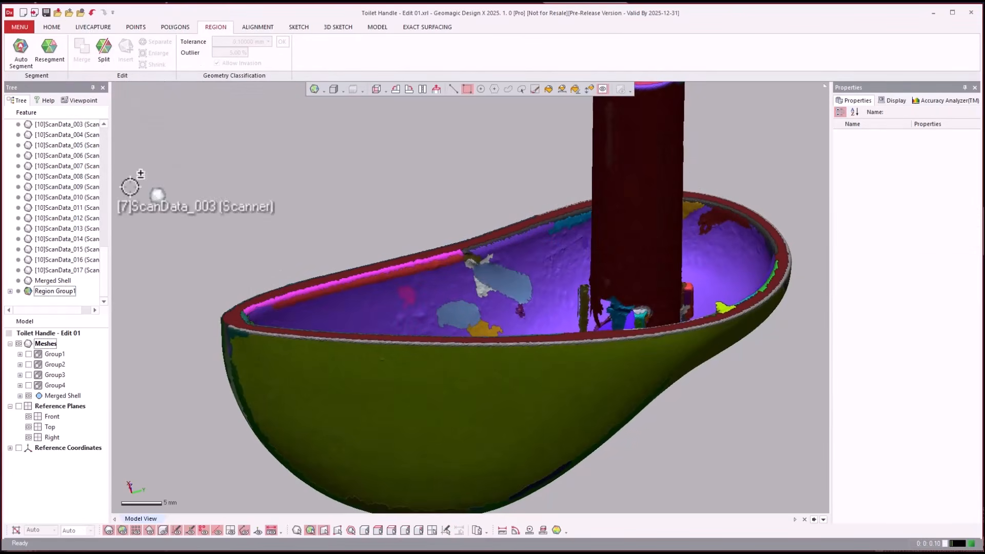
- Set the merged rim region's geometry type to Plane
left_click(235, 307)
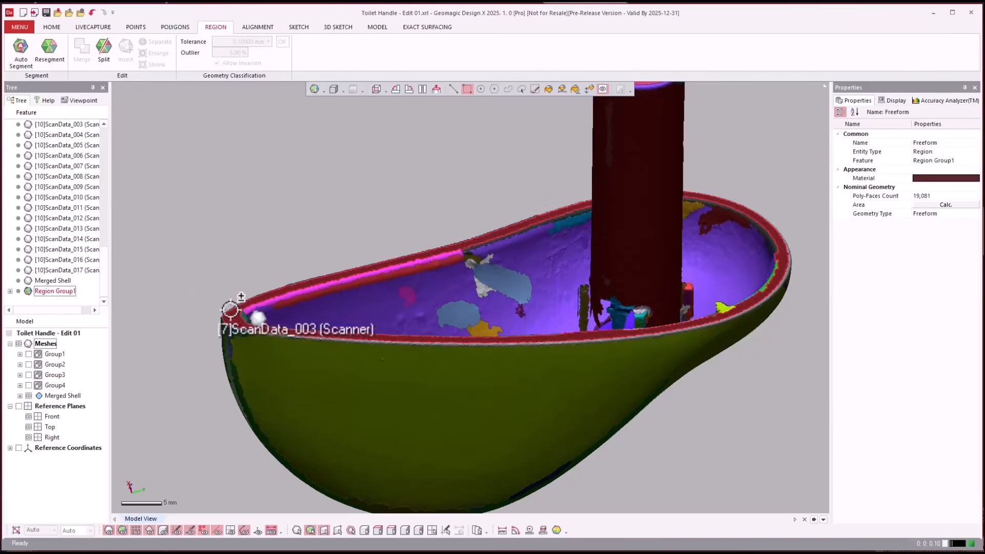
right_click_drag(238, 303, 966, 215)
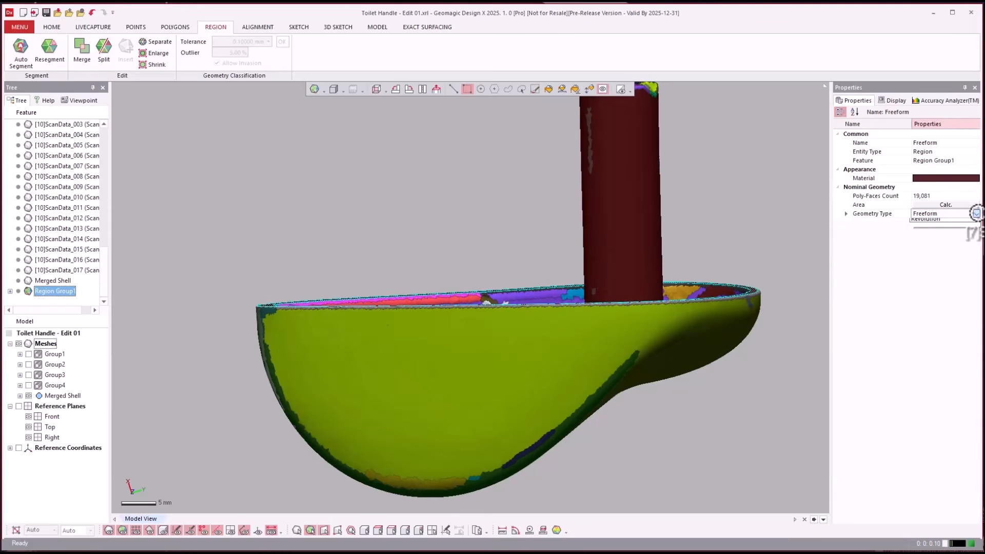
left_click(950, 228)
right_click_drag(322, 154, 296, 160)
left_click(294, 159)
left_click(262, 302)
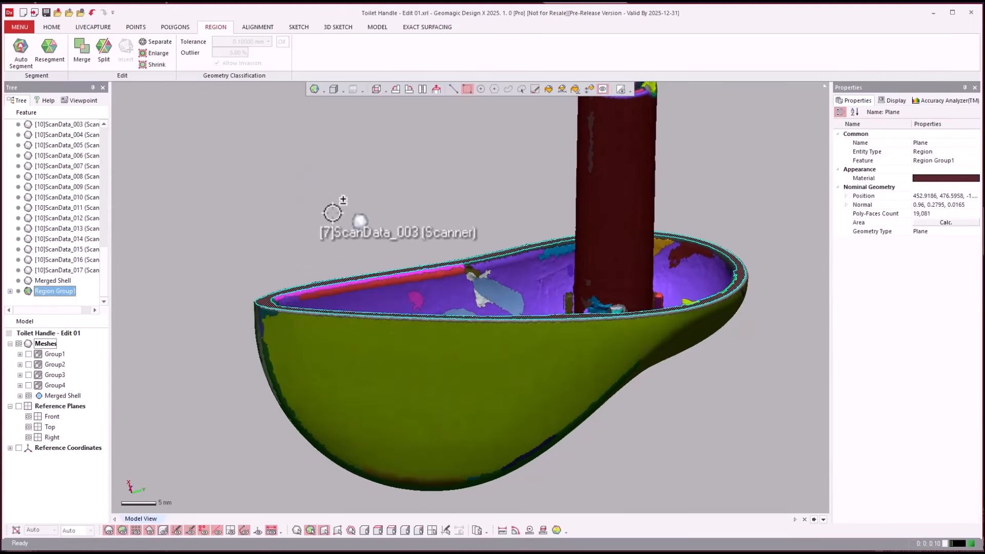
right_click_drag(336, 212, 460, 211)
left_click(714, 199)
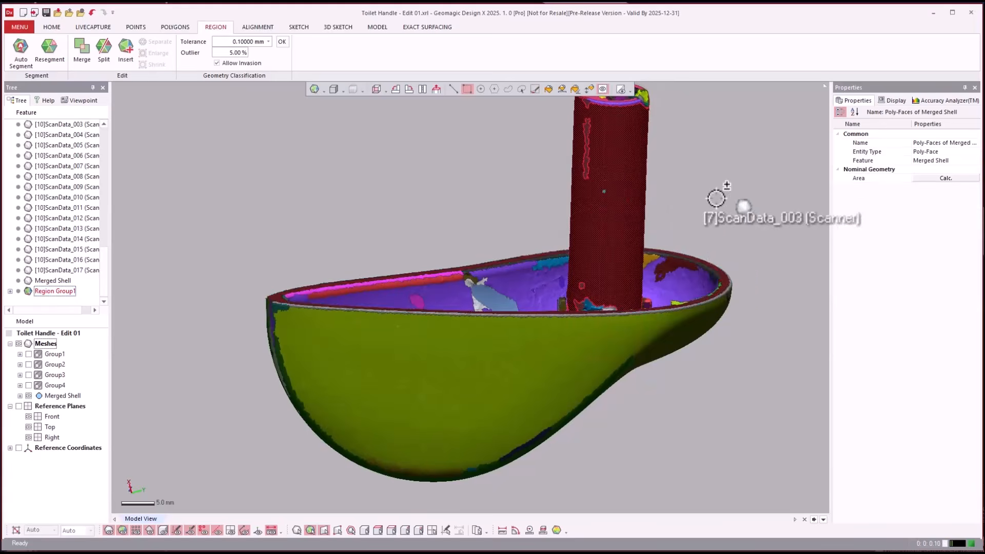
right_click_drag(714, 199, 711, 190)
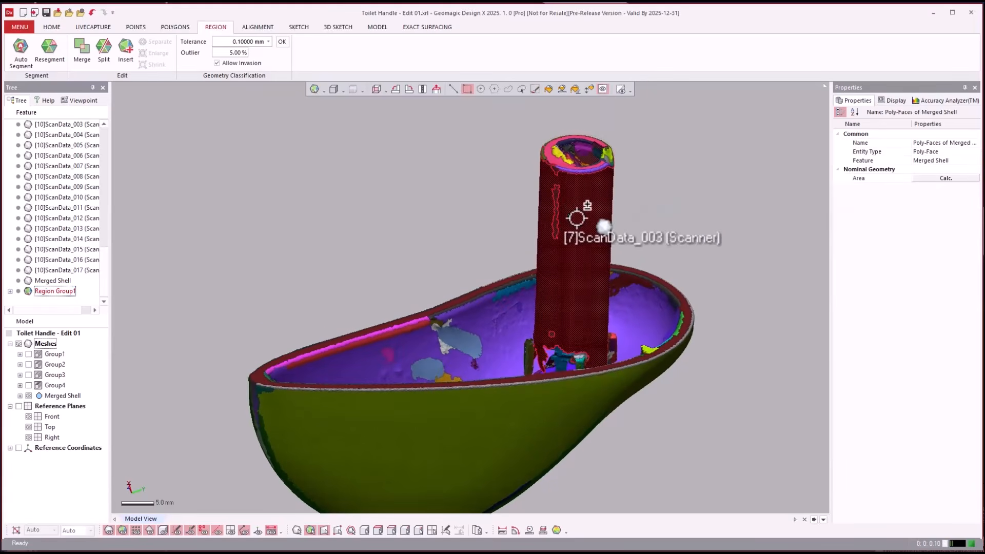
- Start a mesh sketch using the handle's merged rim region as the base plane
left_click(675, 214)
right_click_drag(588, 214, 577, 216)
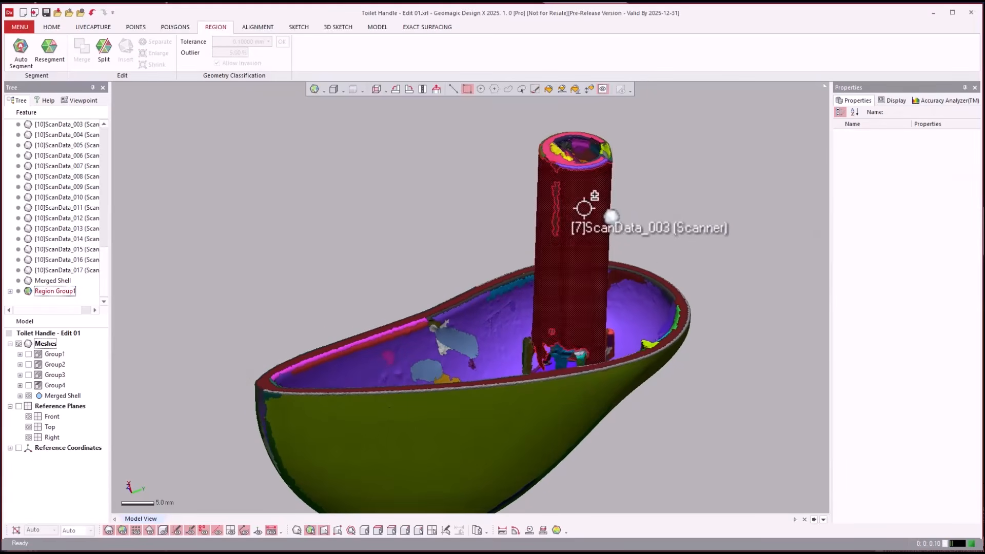
right_click_drag(713, 186, 689, 197)
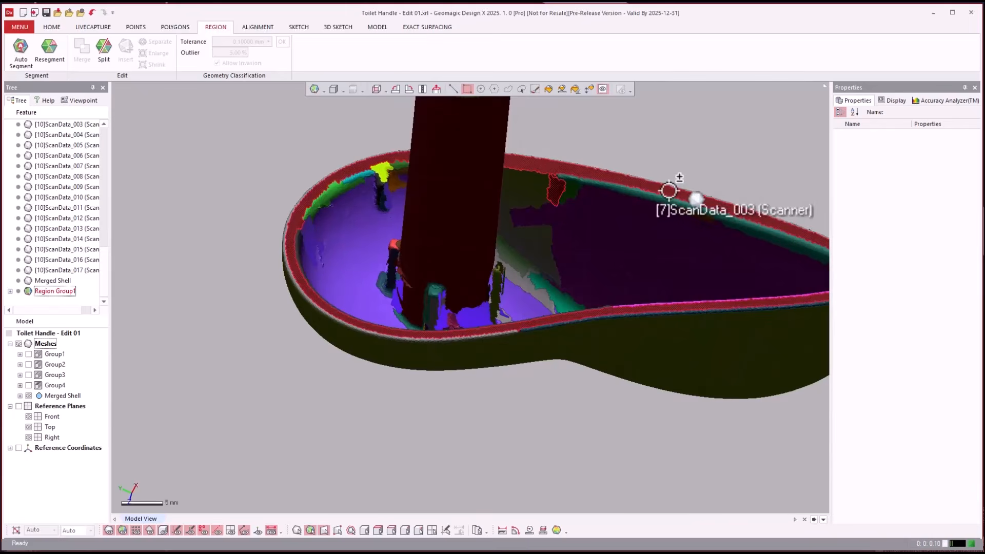
left_click(668, 189)
right_click(650, 129)
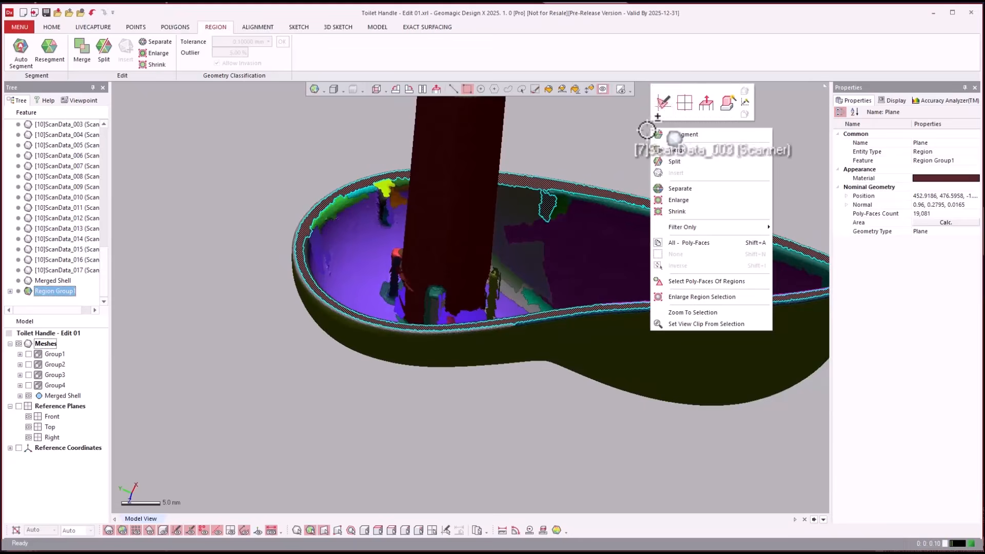
left_click(663, 103)
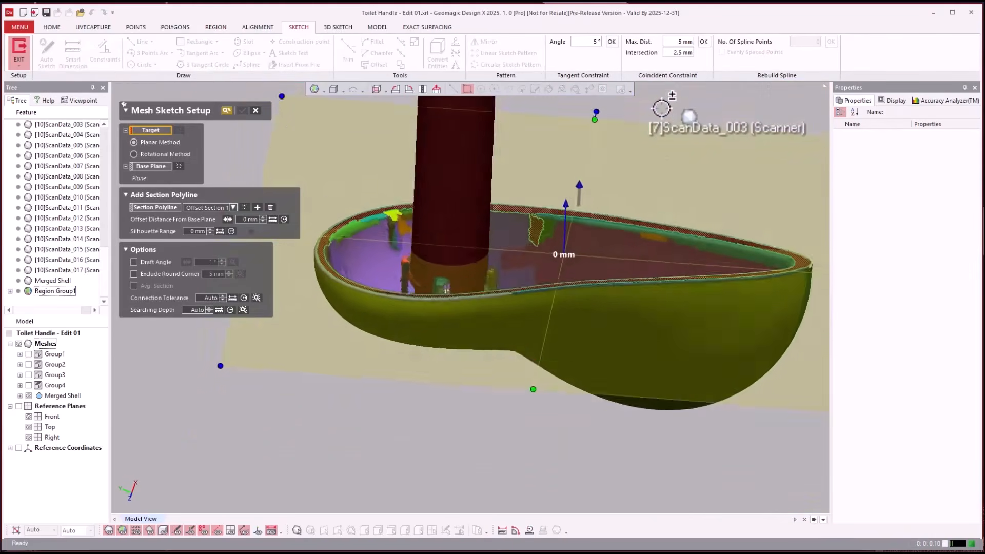
- Set the Merged Shell as the sketch target and offset the section from the rim plane into the handle, cutting the stem near its tabs
left_click_drag(574, 202, 569, 237)
scroll(571, 241, "up", 3)
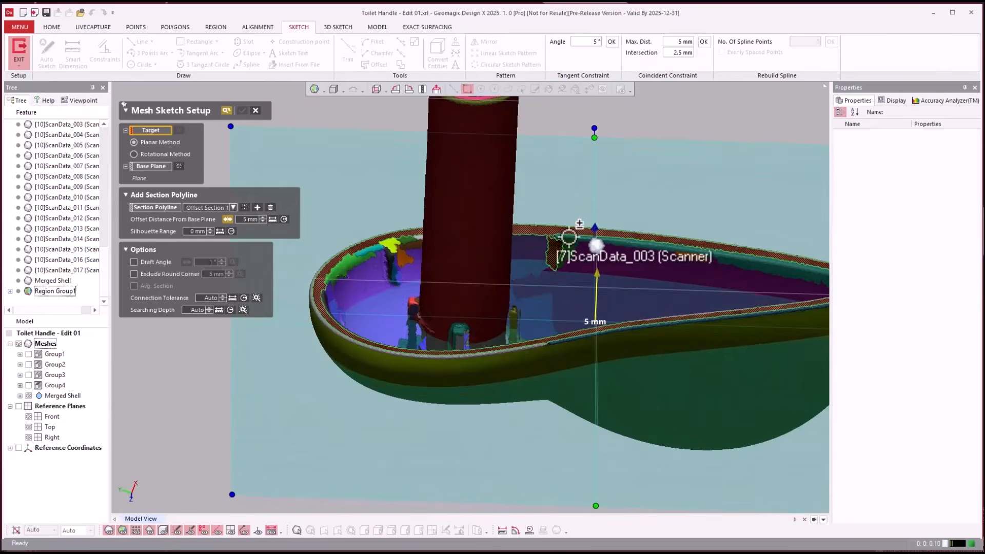
scroll(379, 287, "up", 5)
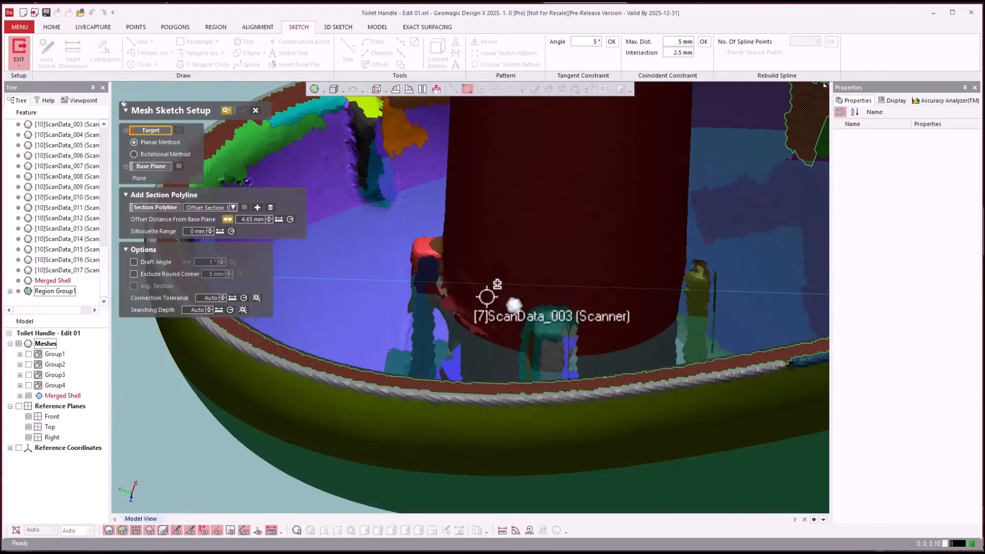
scroll(705, 297, "down", 6)
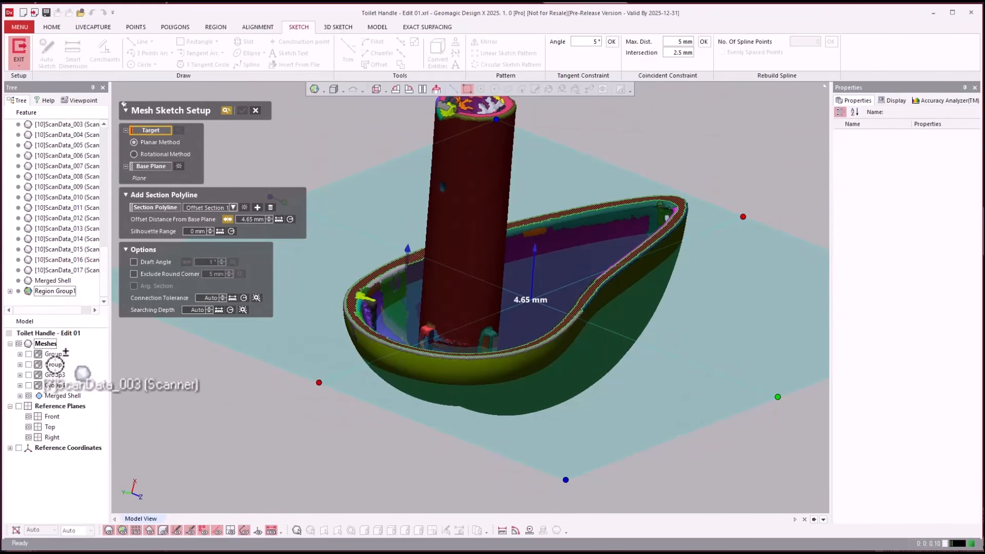
left_click(54, 395)
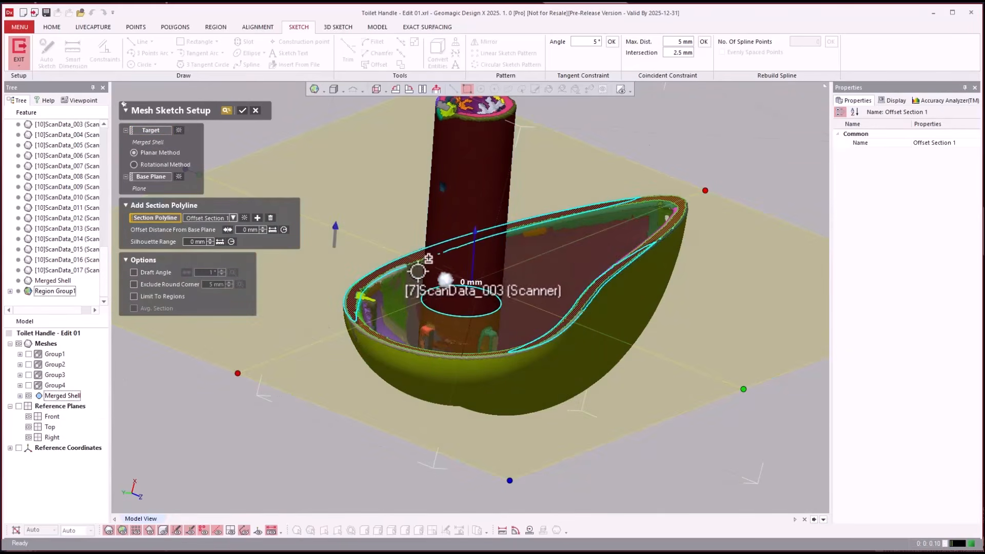
left_click_drag(477, 234, 474, 261)
right_click_drag(473, 261, 491, 252)
key("Return")
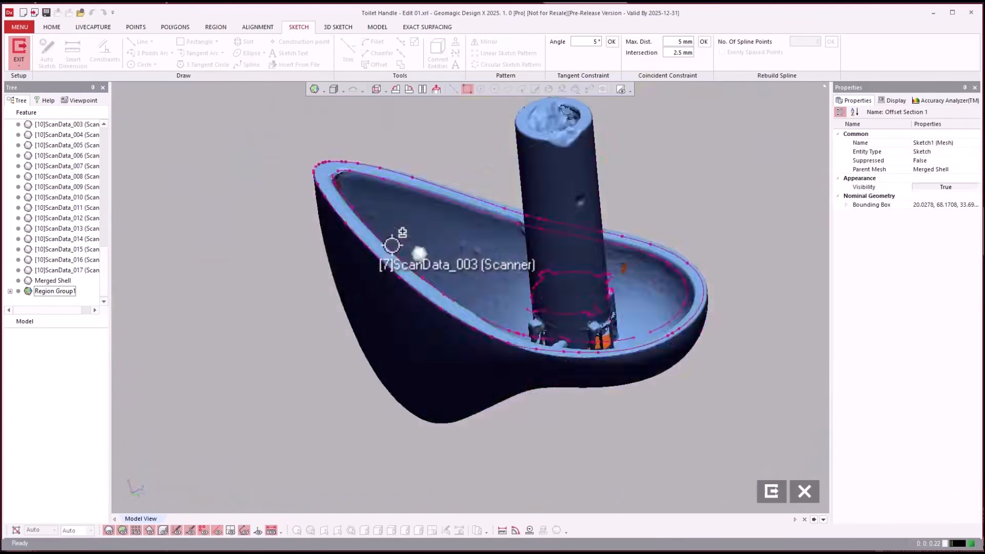
- Hide the mesh and fit a circle of about 5.6 mm radius to the stem's section polylines
key("ctrl+2")
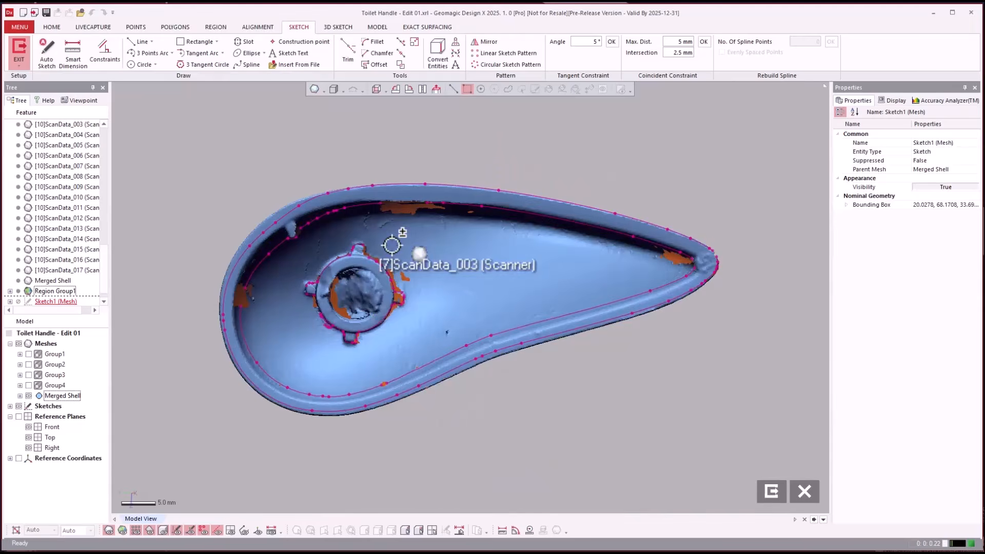
key("ctrl+1")
scroll(344, 300, "up", 3)
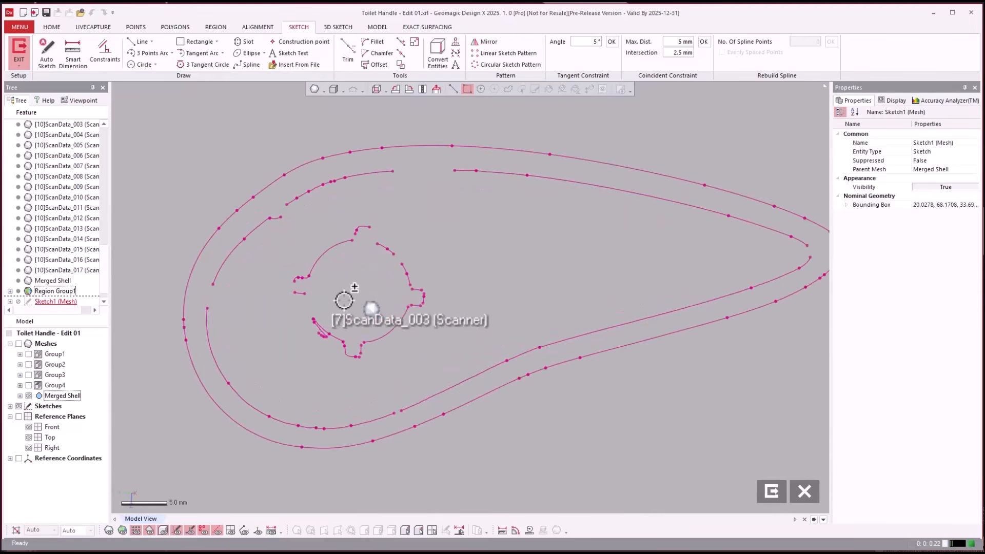
scroll(343, 283, "up", 2)
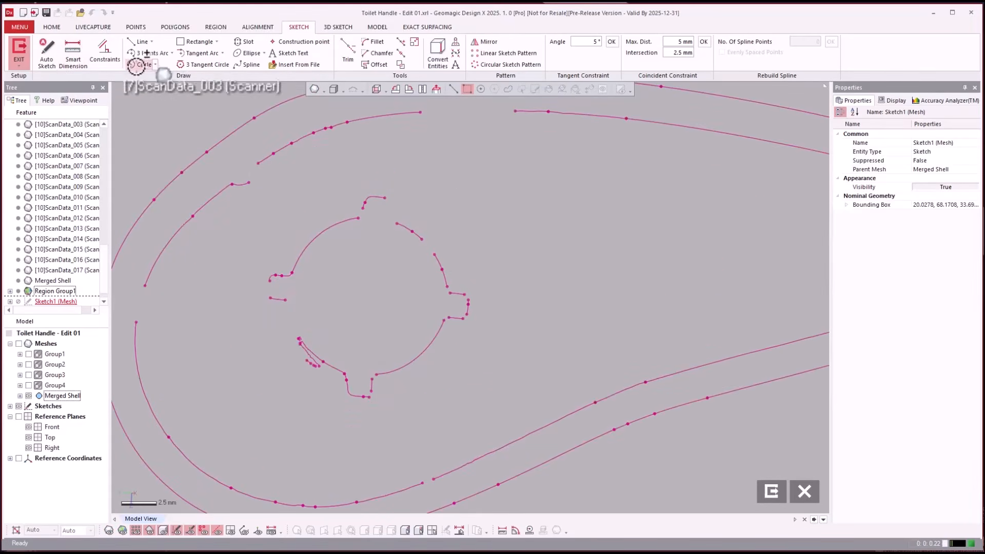
left_click(141, 64)
left_click(347, 223)
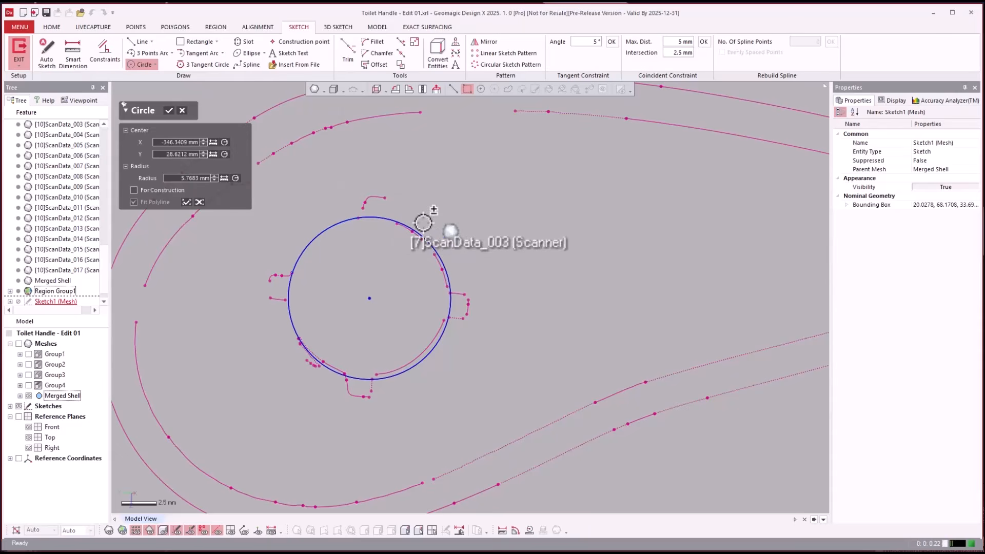
left_click_drag(445, 224, 406, 293)
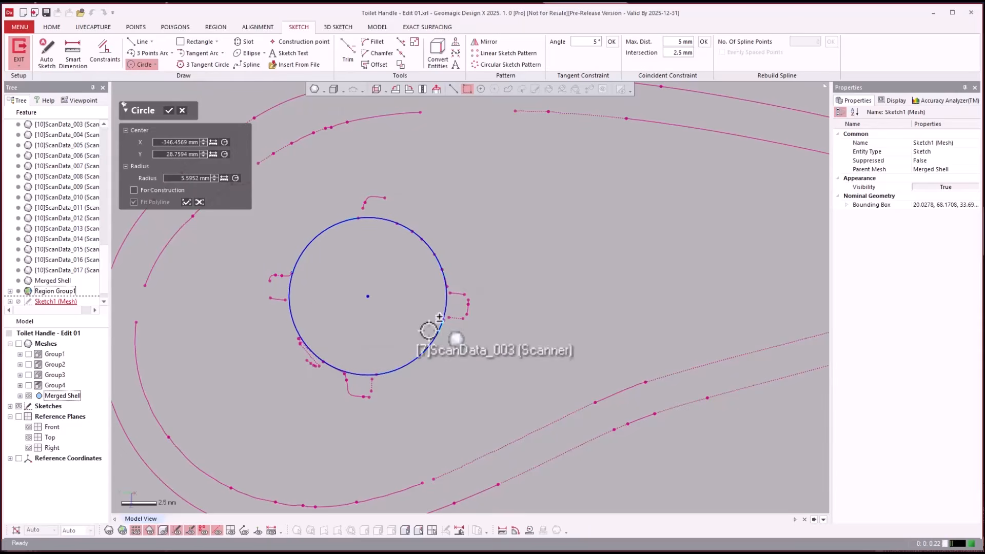
scroll(545, 274, "down", 2)
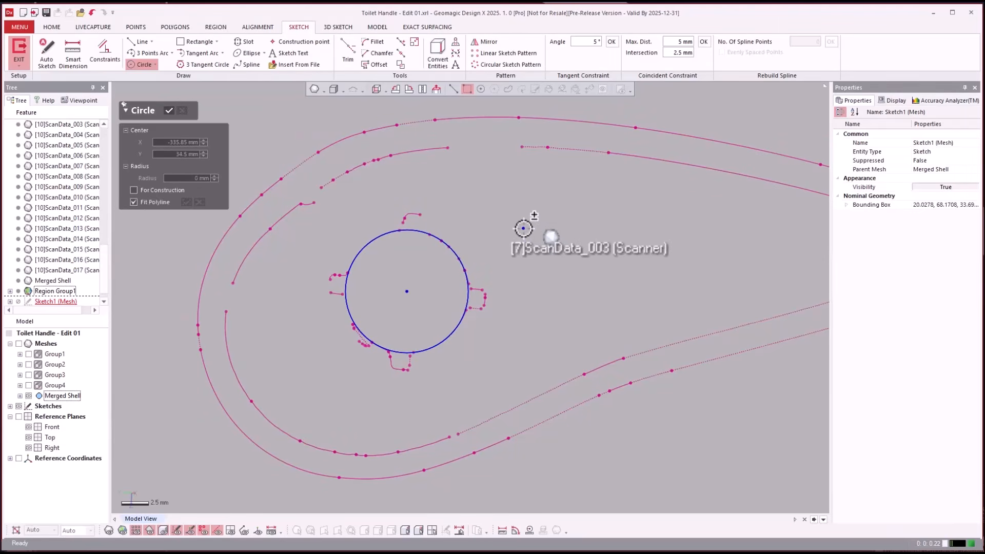
key("Escape")
scroll(523, 224, "up", 1)
scroll(510, 241, "down", 4)
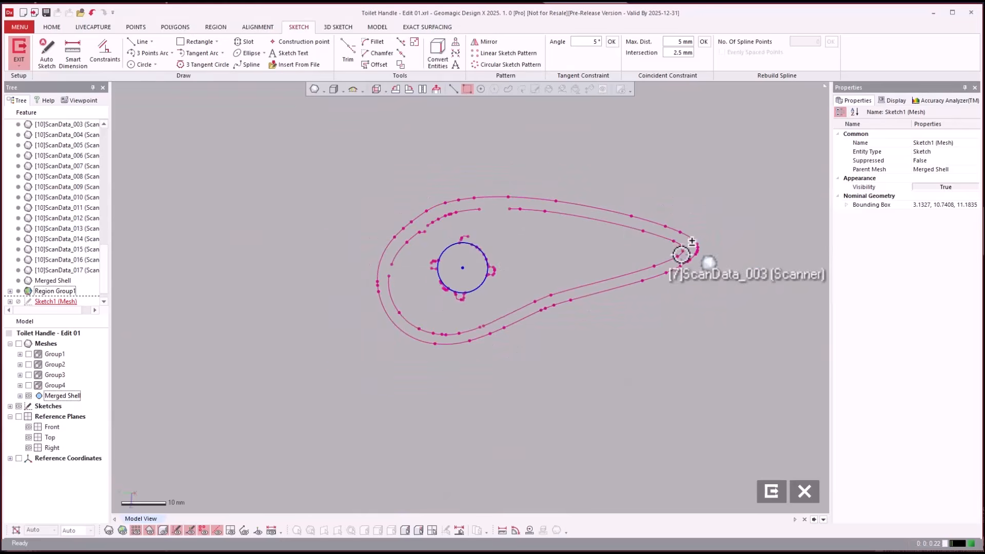
- Sketch a small circle inside the narrow tip of the inner handle outline
scroll(677, 255, "up", 3)
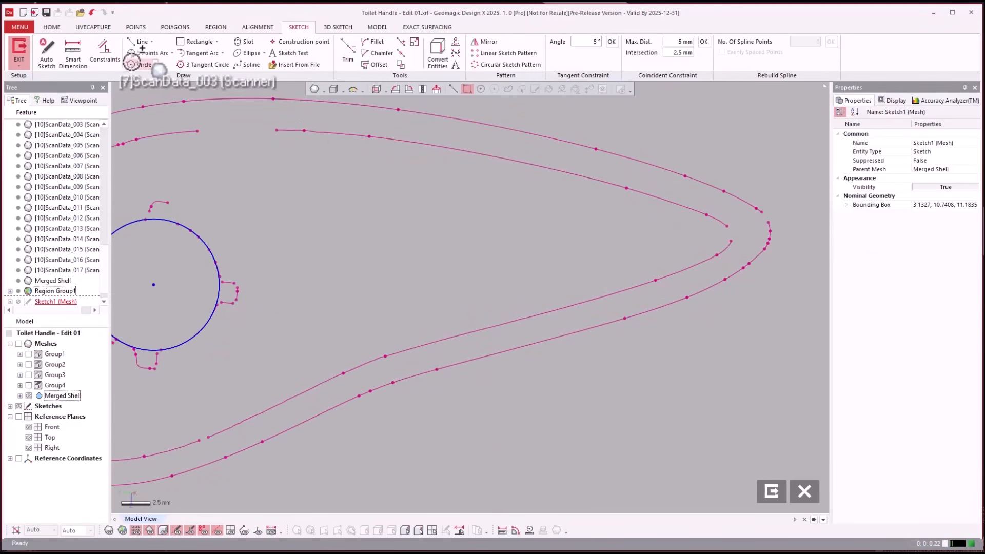
left_click(141, 64)
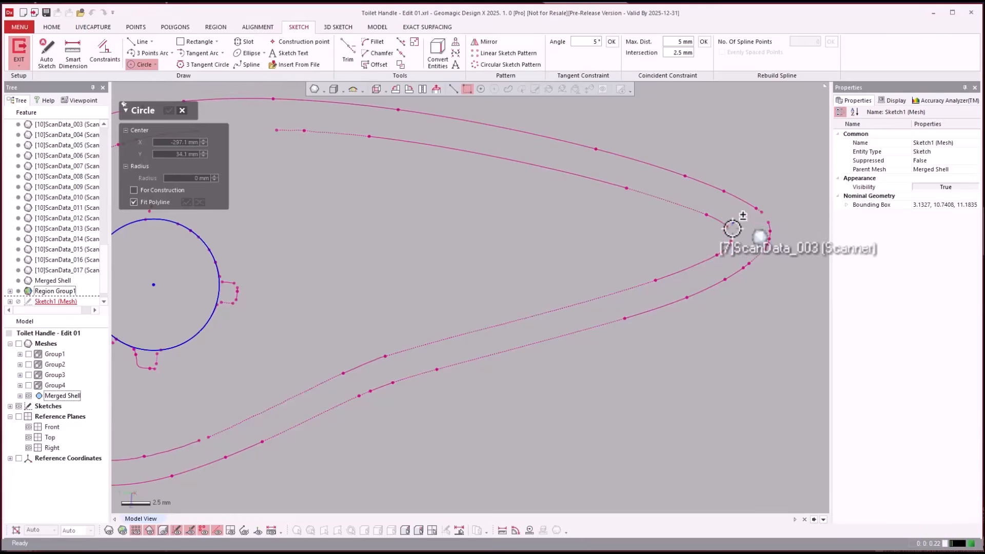
left_click(710, 237)
left_click(708, 257)
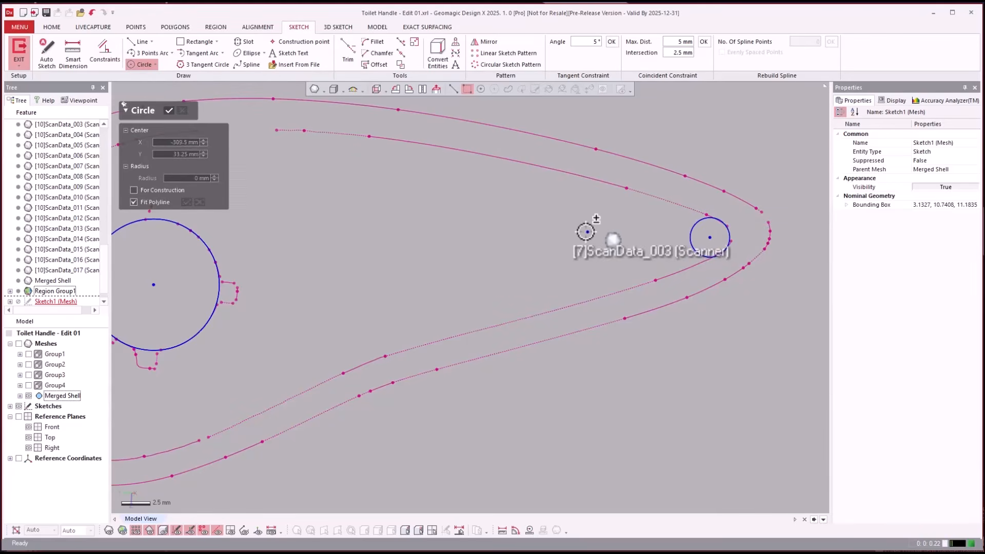
- Draw a line from the stem circle's center to the tip circle's center, and a perpendicular line from the stem circle's center past the outline
left_click(135, 42)
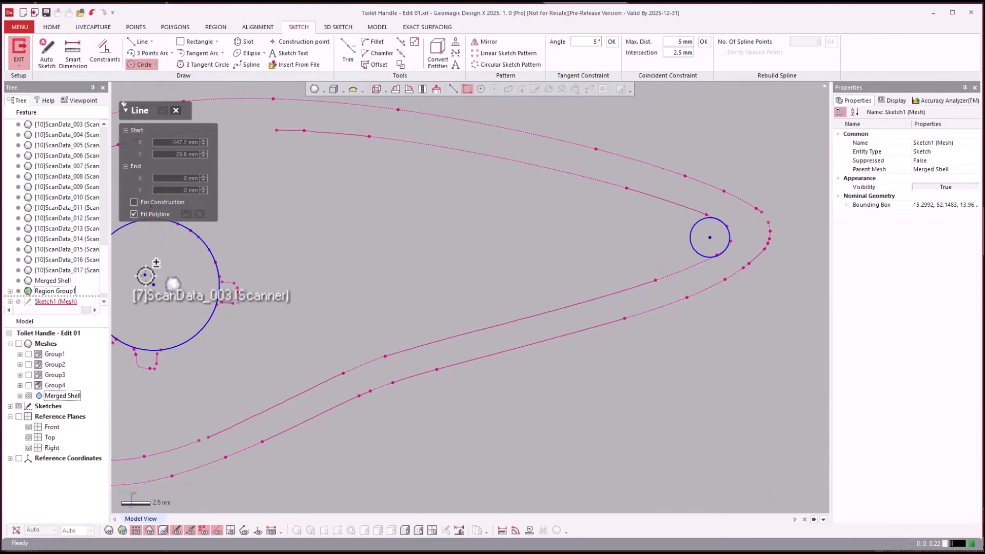
left_click(154, 285)
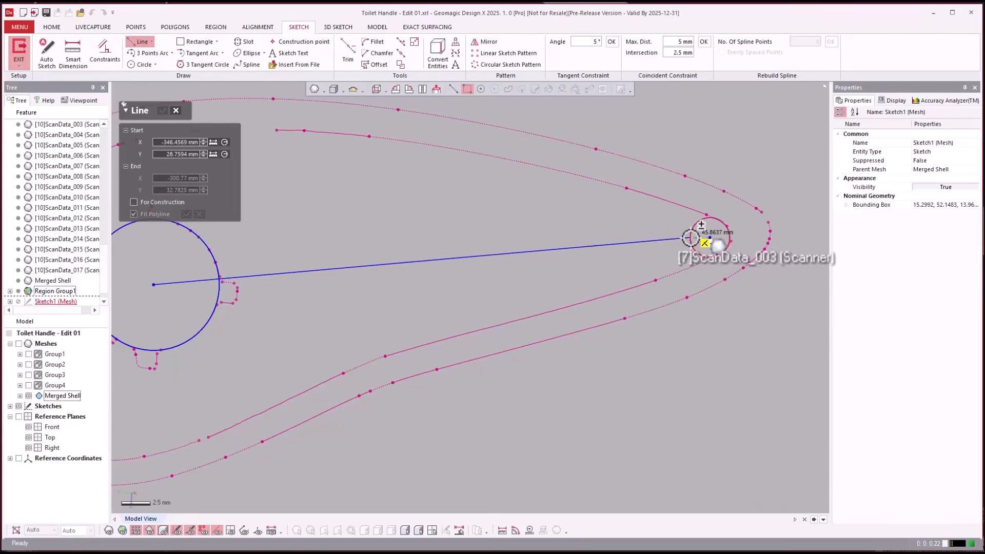
left_click(711, 237)
scroll(710, 237, "down", 5)
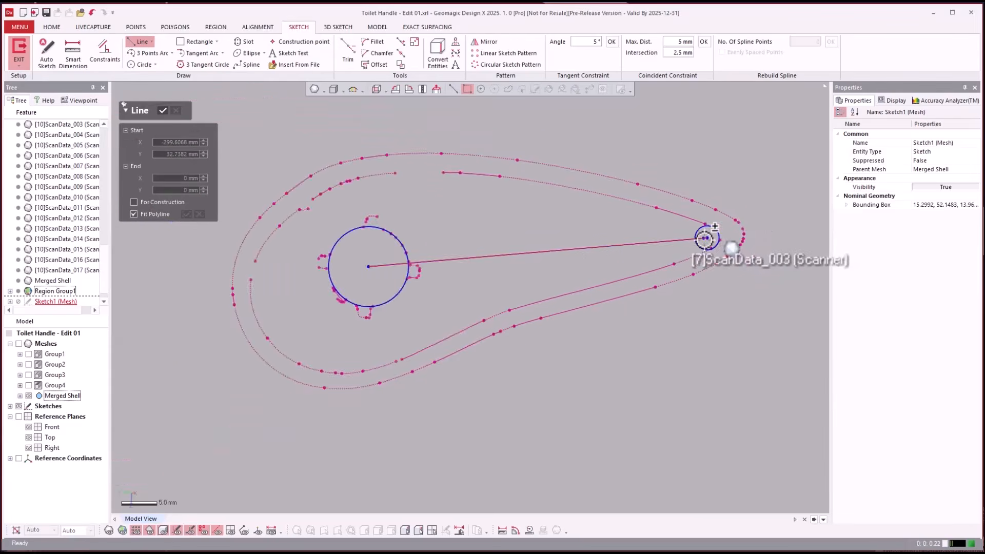
left_click(501, 258)
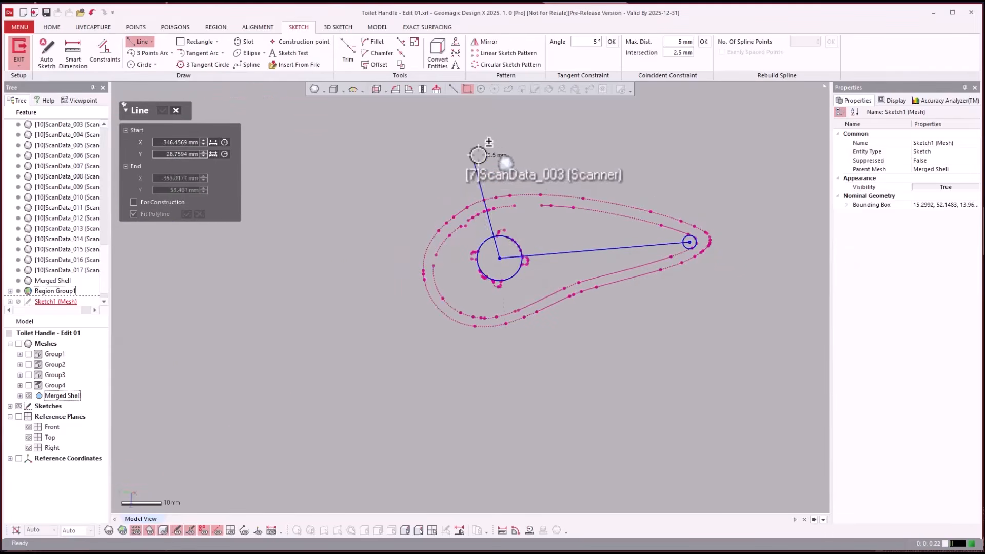
left_click(491, 151)
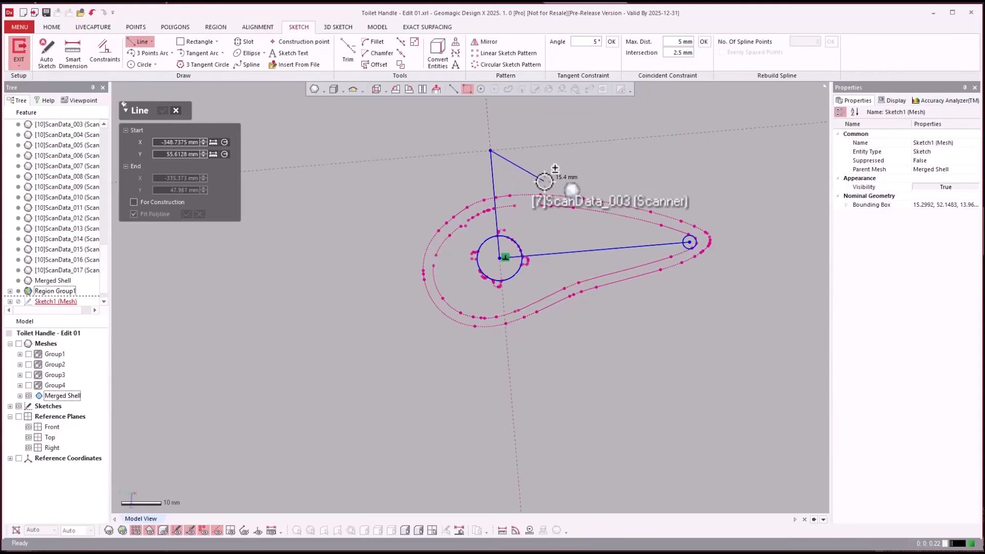
key("Escape")
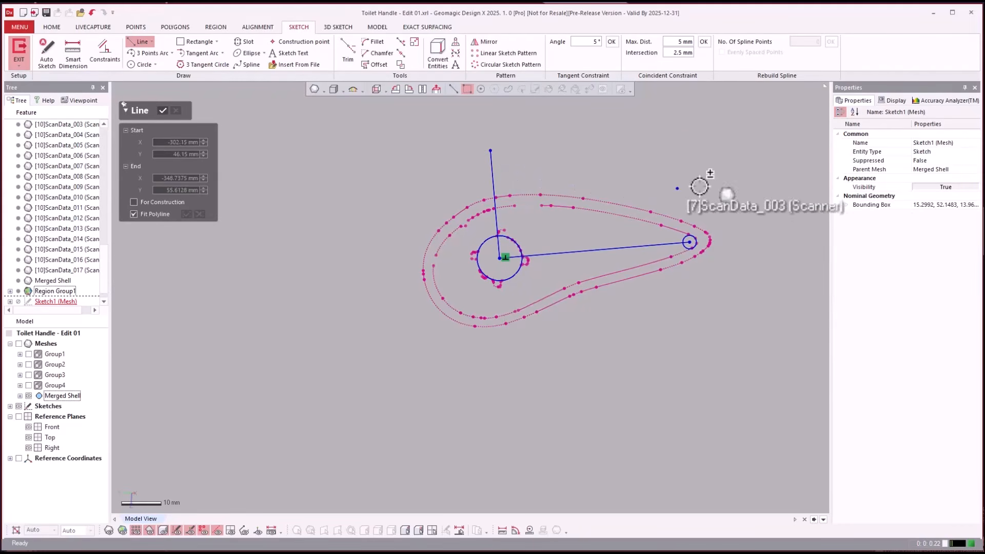
key("Escape")
- Delete the tip circle and both lines running from the stem circle's center
left_click_drag(735, 177, 598, 276)
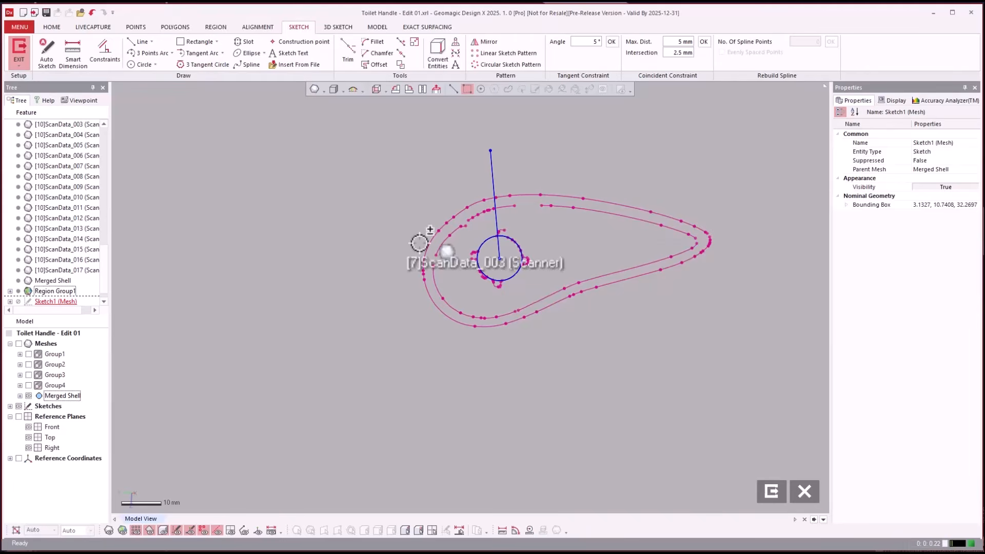
scroll(530, 306, "up", 5)
scroll(688, 325, "down", 5)
scroll(624, 296, "up", 5)
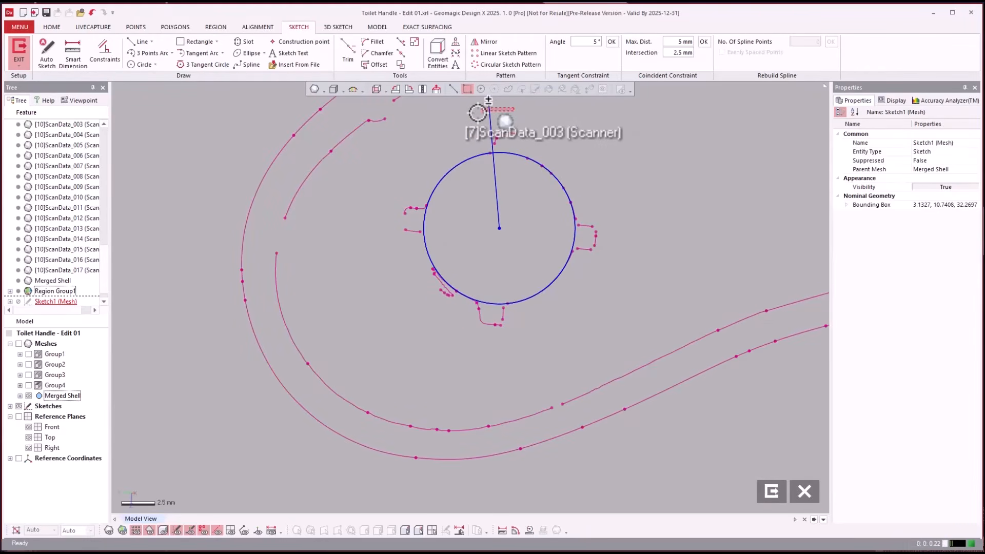
left_click(489, 101)
key("Delete")
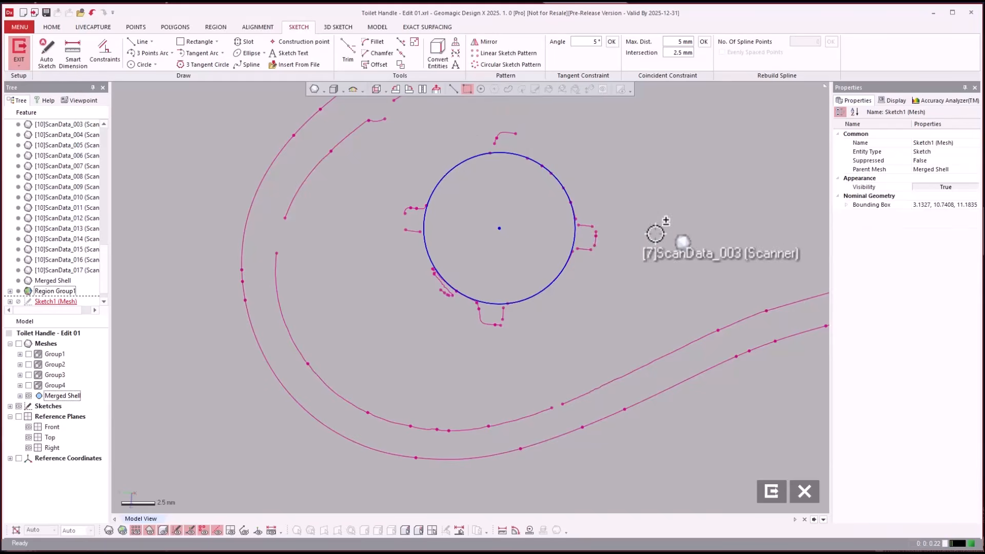
- Fit a line to the upper edge polyline of the stem tab farthest from the handle's narrow tip
scroll(594, 226, "up", 3)
scroll(475, 267, "up", 2)
right_click_drag(447, 282, 371, 246)
right_click_drag(577, 295, 528, 282)
left_click(436, 89)
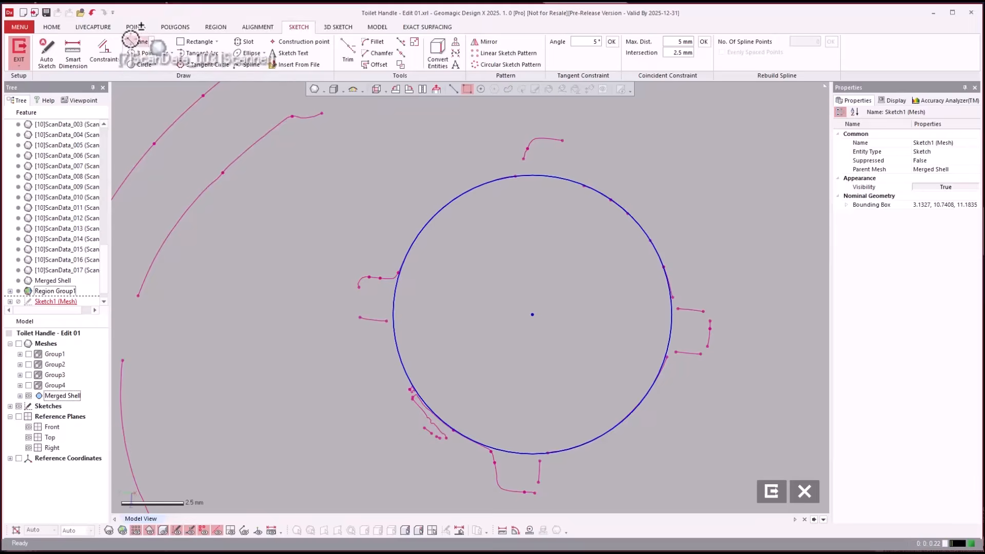
left_click(140, 41)
scroll(386, 267, "up", 4)
left_click(432, 260)
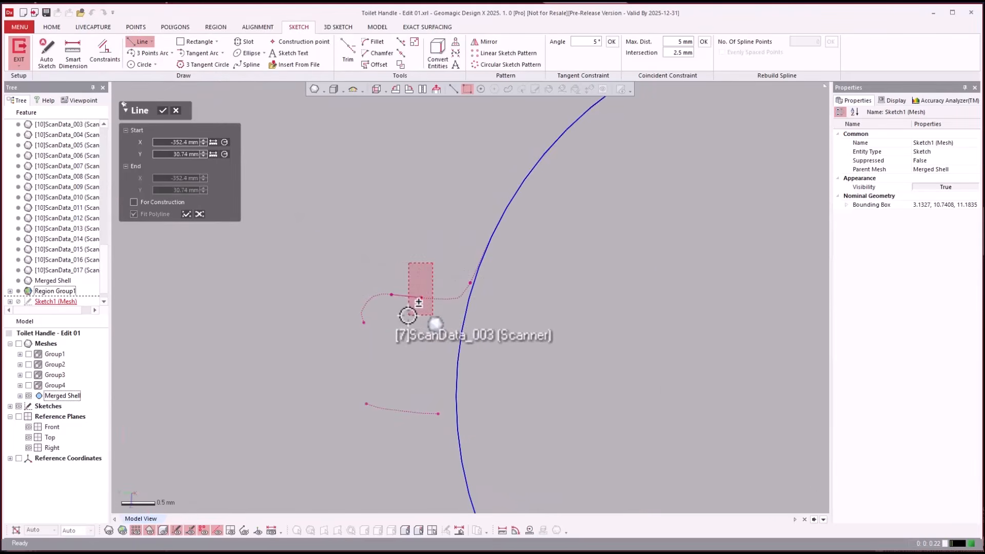
left_click(374, 281)
scroll(374, 281, "down", 4)
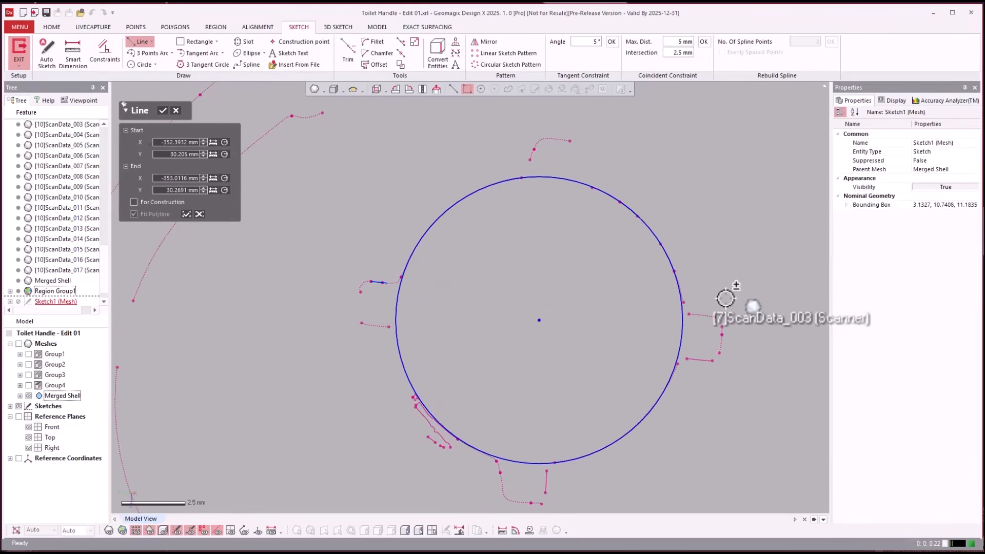
- Extend the line fit across the stem circle to the matching edge of the tab facing the narrow tip, and exit the sketch
left_click_drag(703, 313, 691, 326)
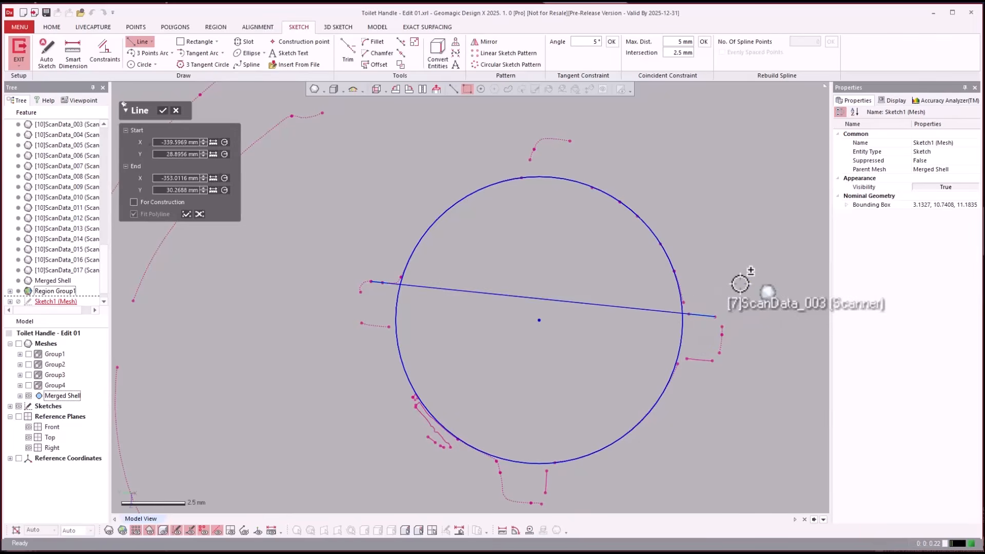
left_click(737, 282)
scroll(737, 282, "down", 4)
scroll(544, 254, "down", 4)
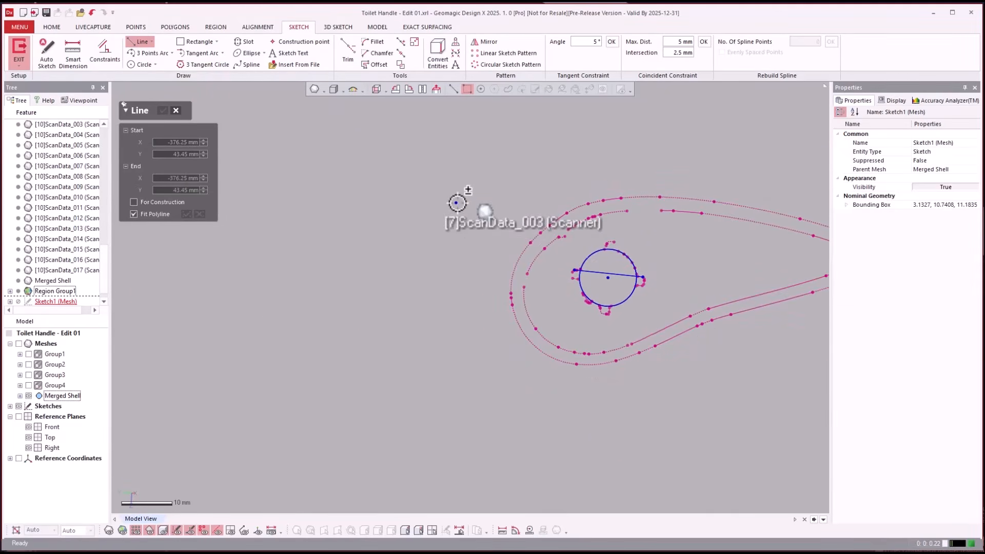
key("Escape")
scroll(411, 286, "down", 3)
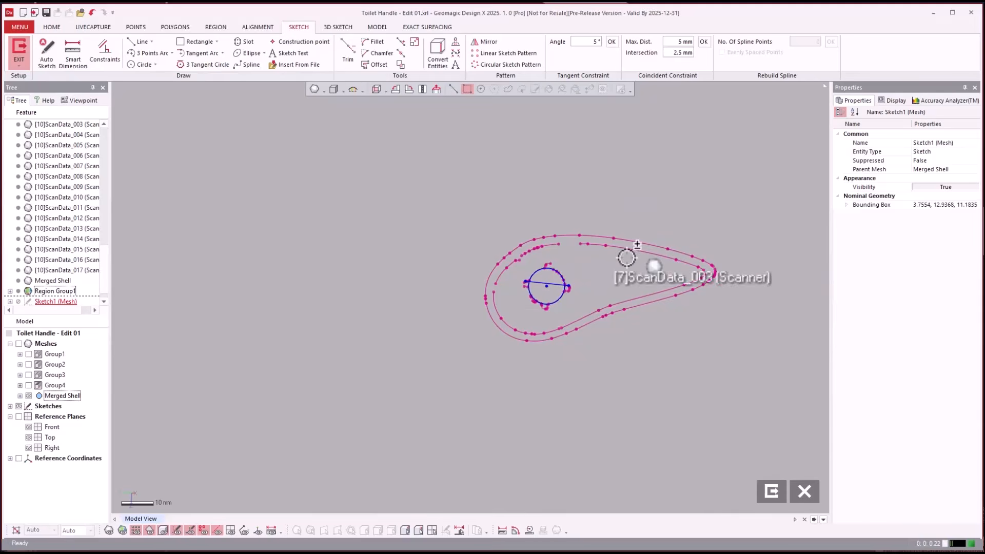
left_click(772, 491)
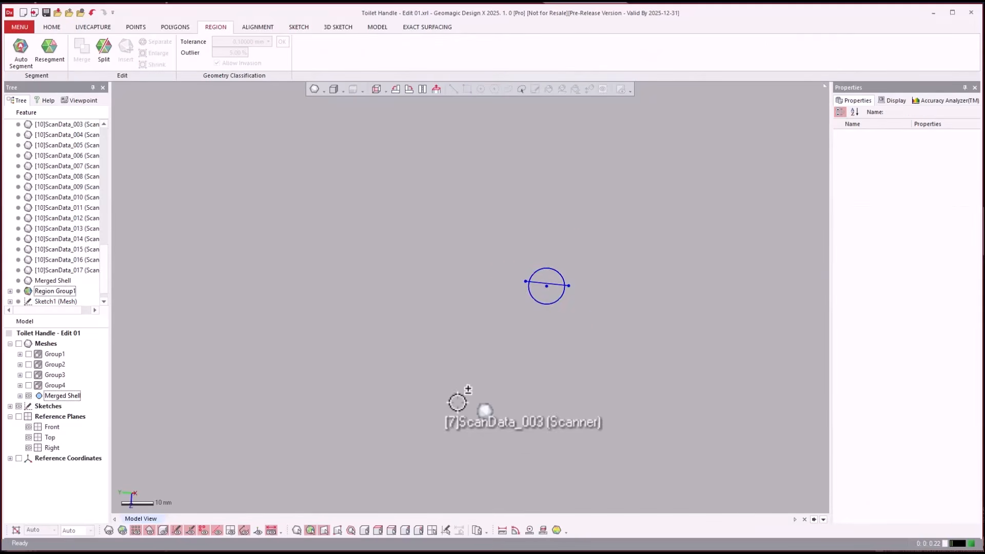
- Start an Interactive Alignment with the Merged Shell mesh as the moving entity, pre-aligned with the global origin
right_click_drag(440, 341, 357, 222)
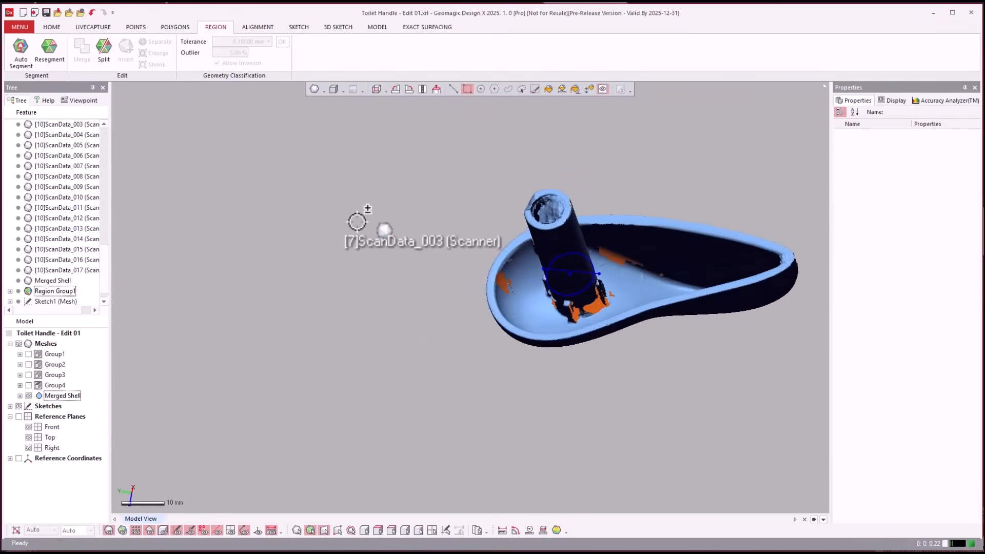
scroll(357, 222, "up", 6)
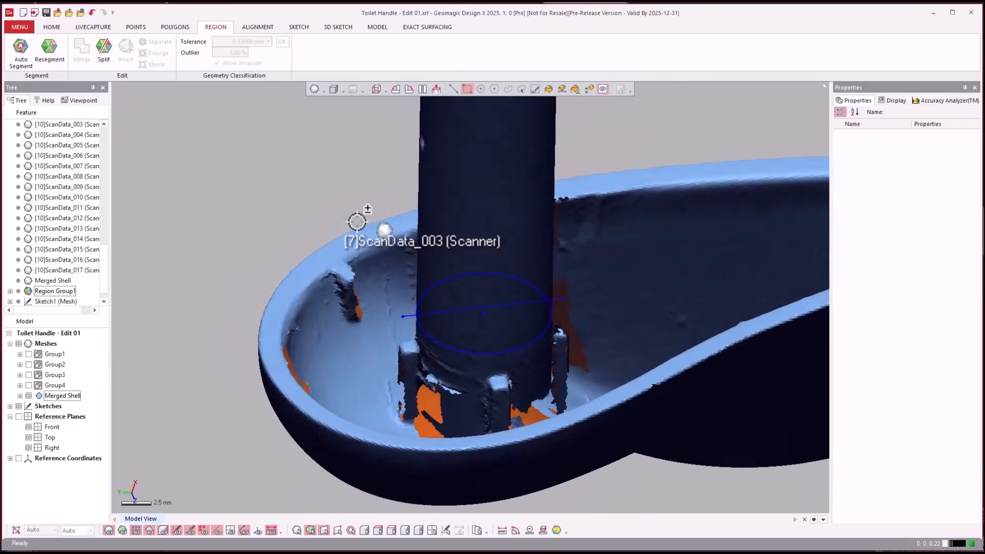
scroll(357, 222, "down", 3)
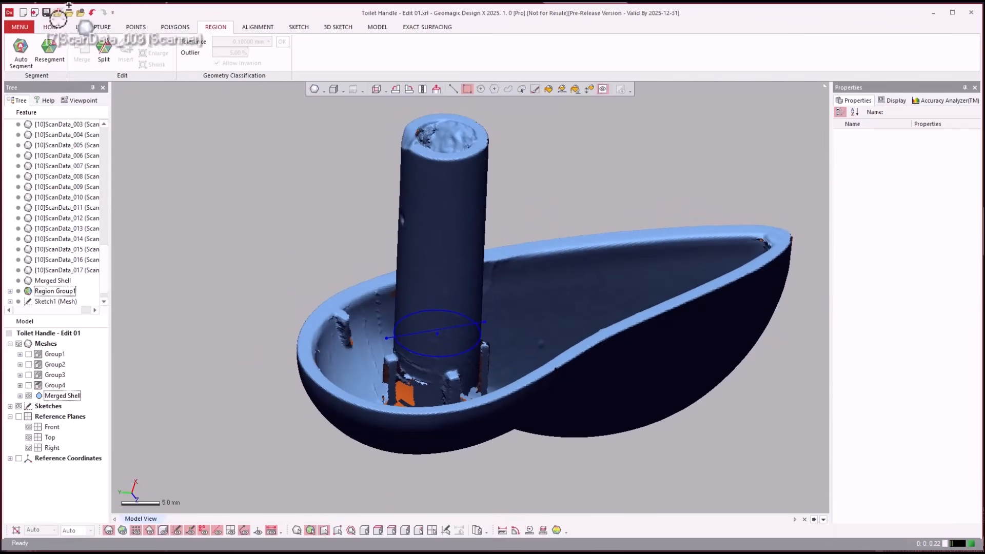
left_click(52, 26)
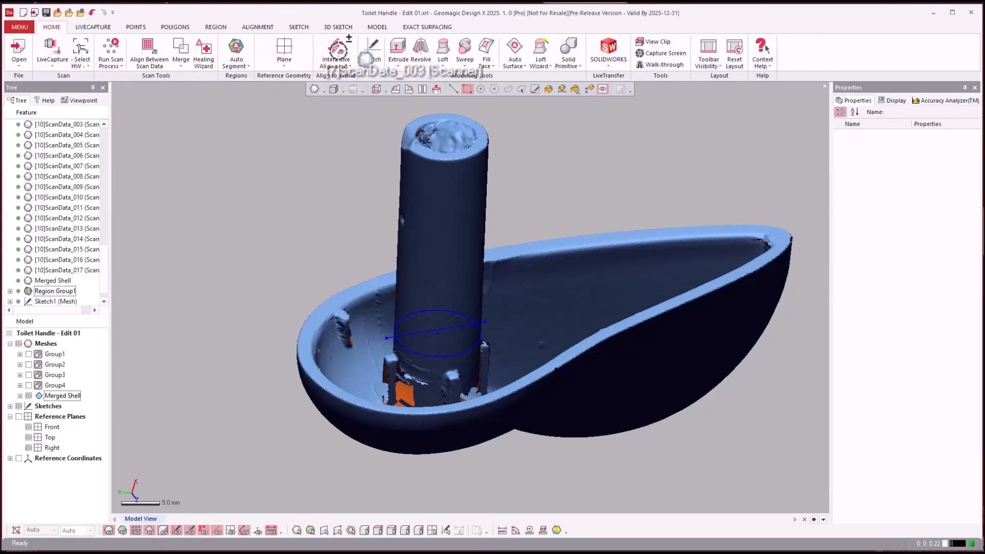
left_click(336, 51)
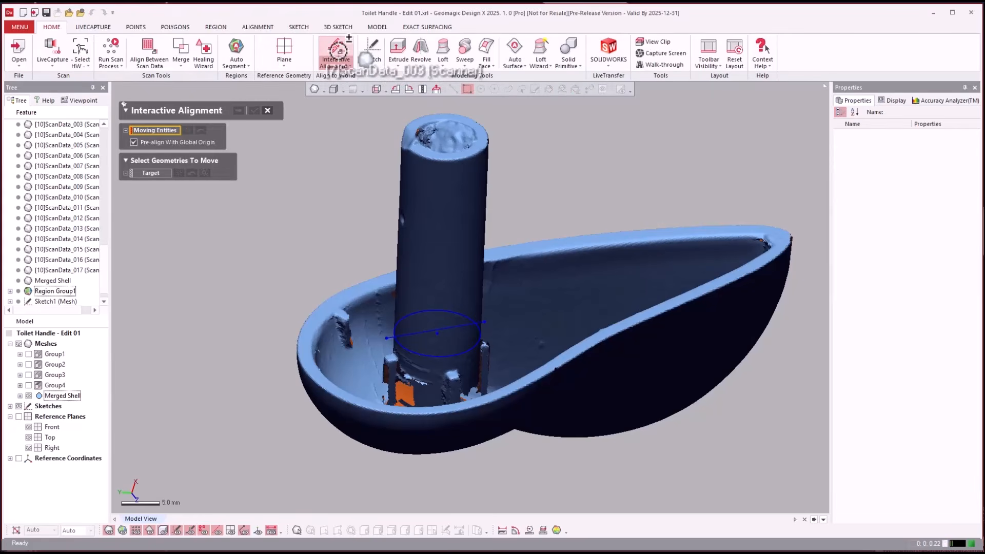
left_click(410, 192)
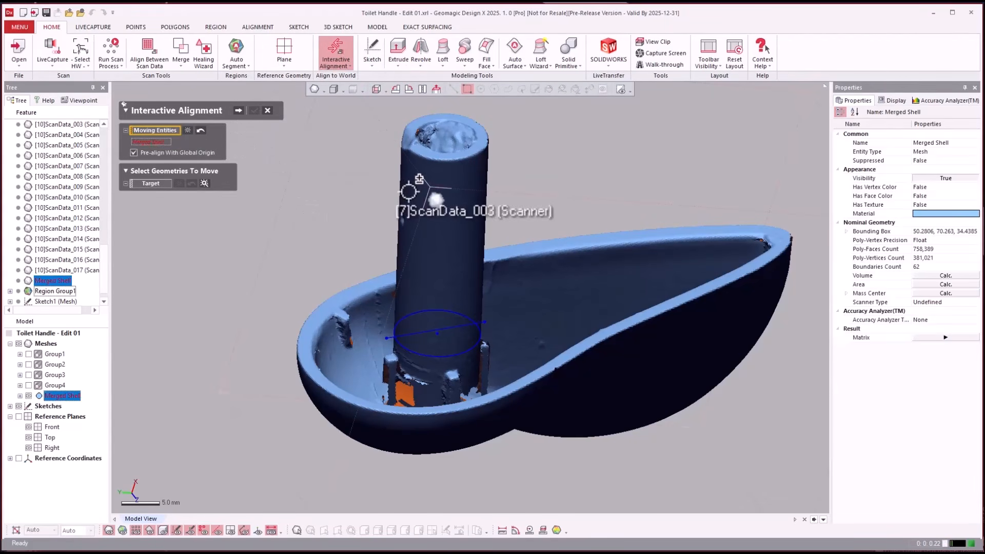
left_click(237, 108)
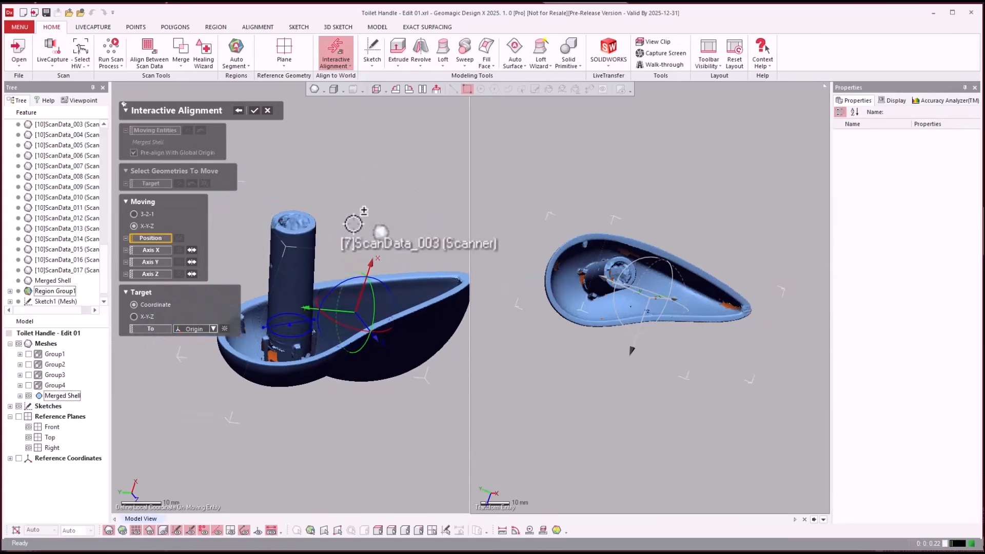
- Set the alignment position to the sketched stem circle's center point, hiding the mesh while picking it
left_click_drag(530, 288, 703, 273)
right_click_drag(563, 302, 596, 300, "ctrl")
scroll(597, 300, "up", 5)
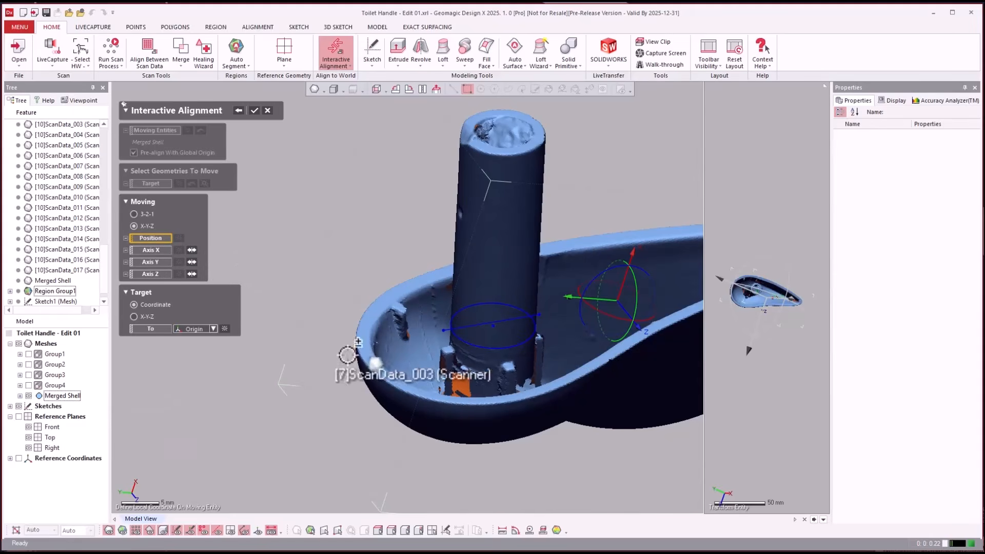
key("ctrl+1")
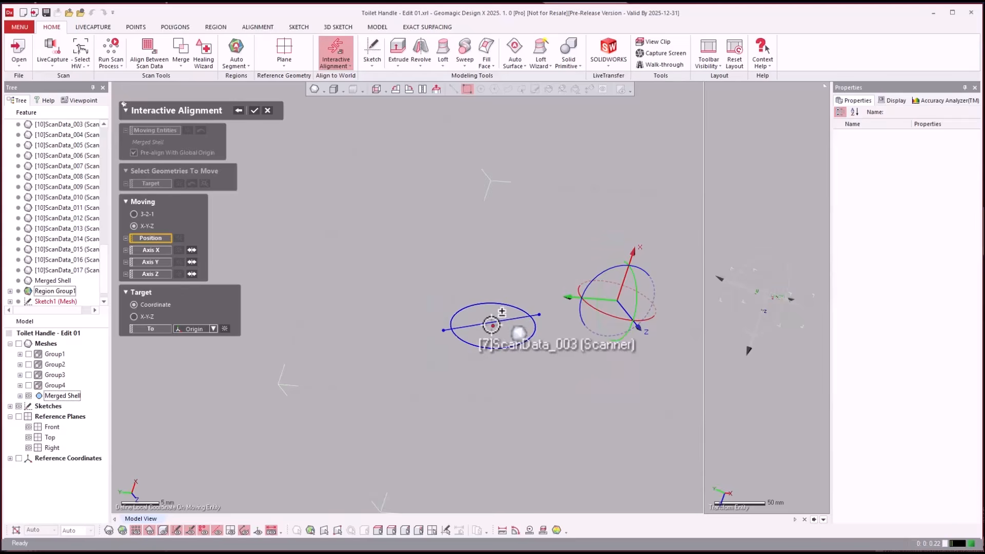
left_click(491, 325)
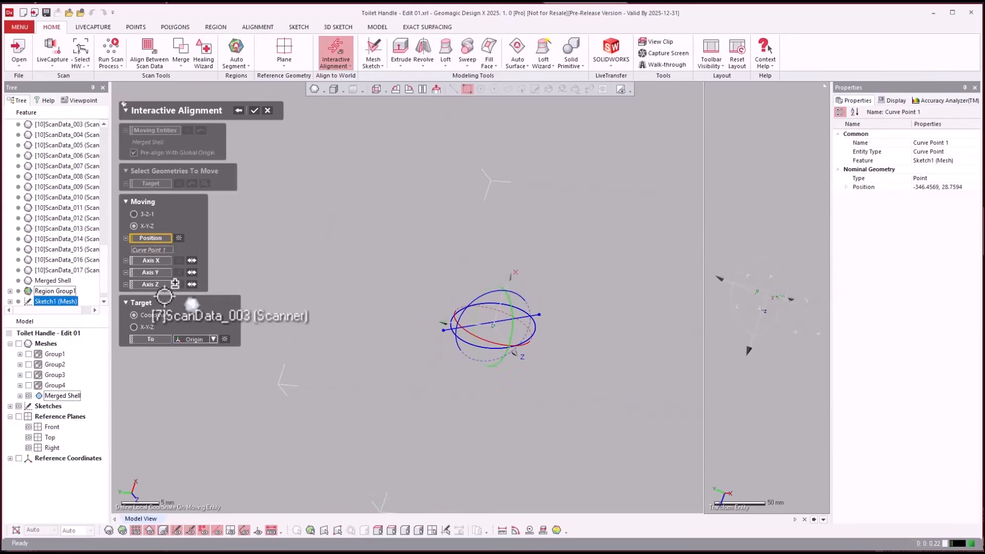
key("ctrl+1")
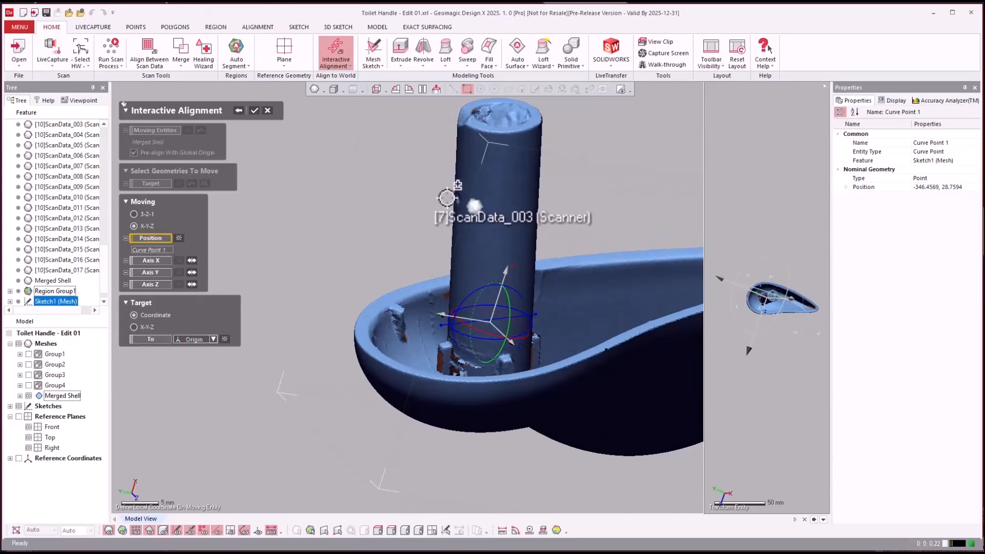
- Display the mesh regions and set the alignment's Y axis to the stem's cylinder region
key("ctrl+2")
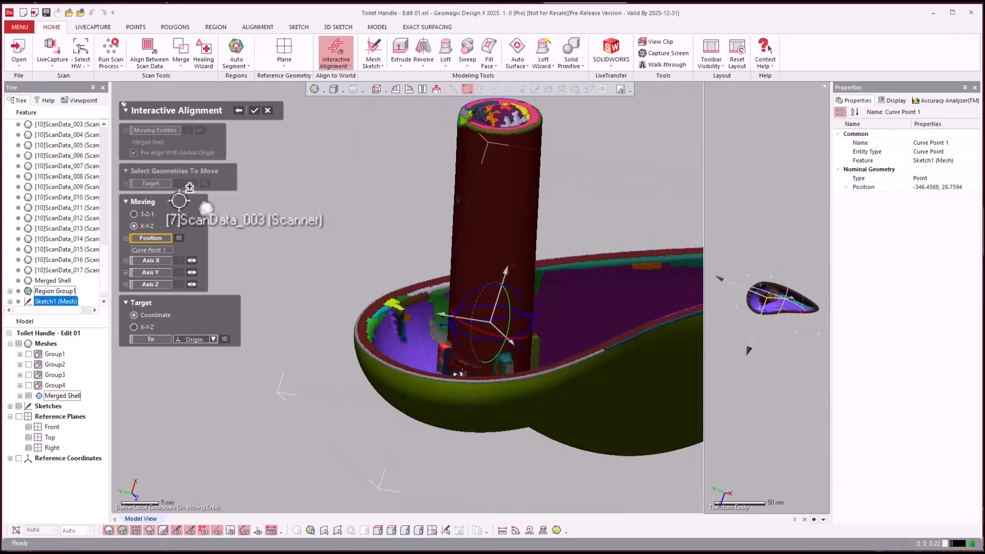
left_click(150, 272)
left_click(525, 212)
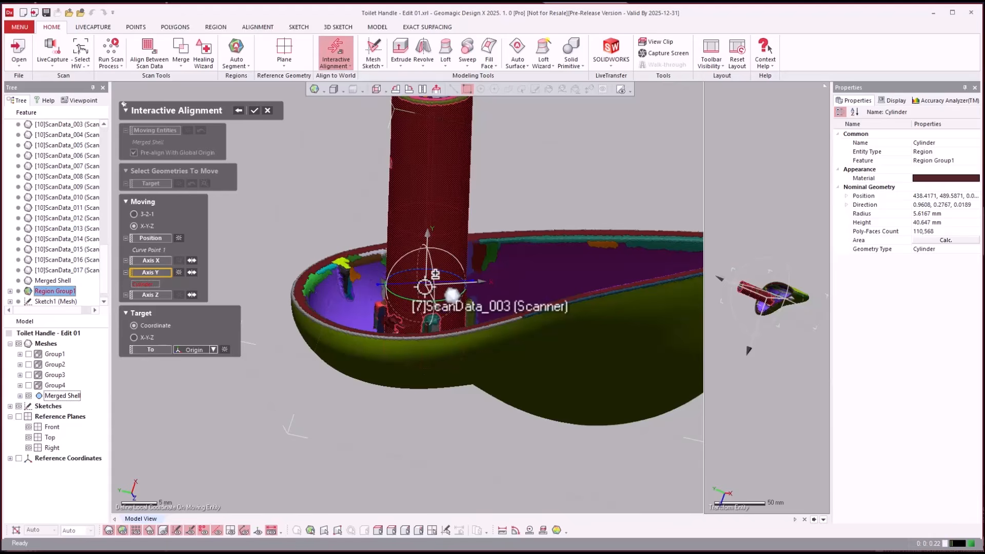
left_click(425, 287)
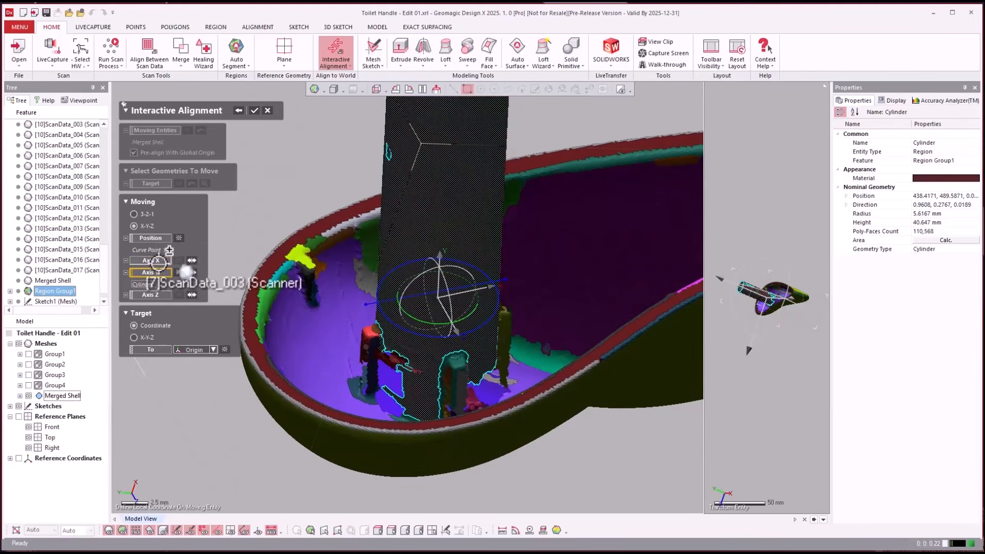
- Set the alignment's X axis to the sketched line across the stem circle and apply the alignment to the origin
left_click(158, 262)
key("ctrl+1")
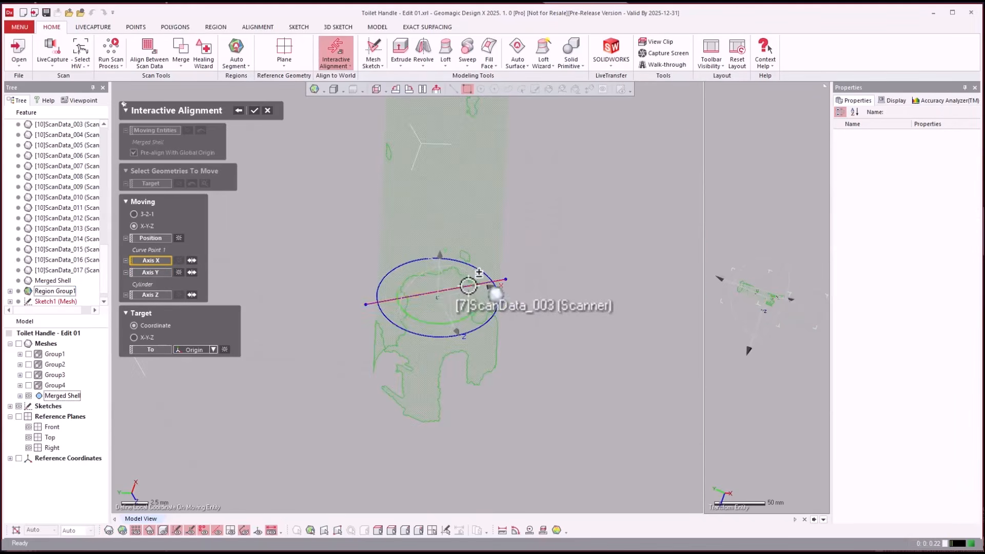
left_click(370, 303)
scroll(436, 310, "up", 5)
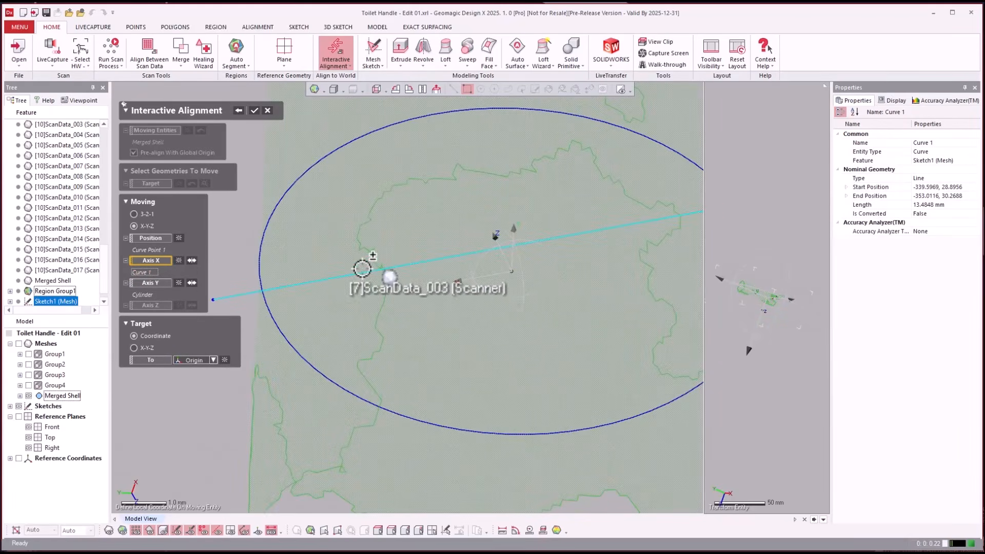
scroll(383, 275, "down", 6)
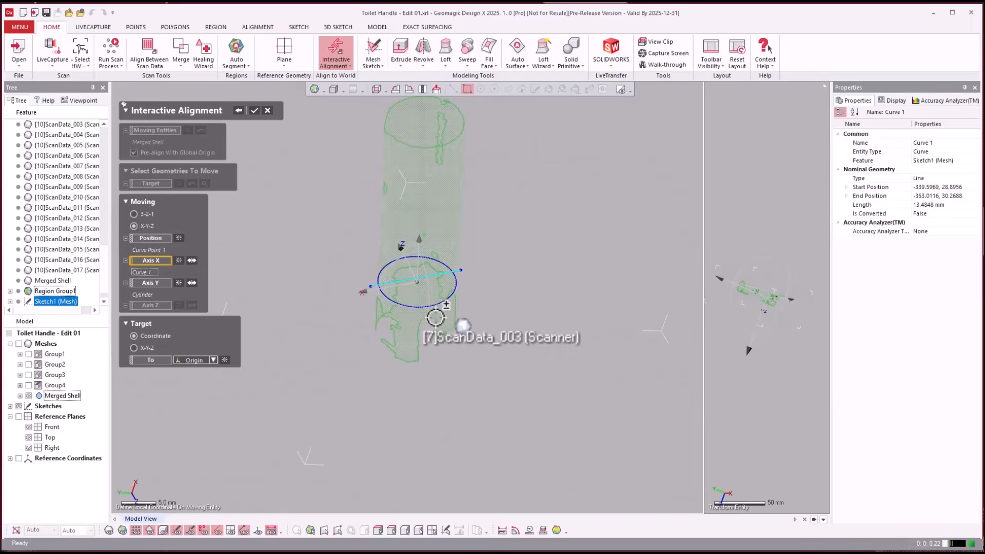
mouse_move(436, 320)
right_mouse_down()
mouse_move(370, 389)
mouse_move(442, 319)
right_mouse_up()
scroll(442, 320, "down", 2)
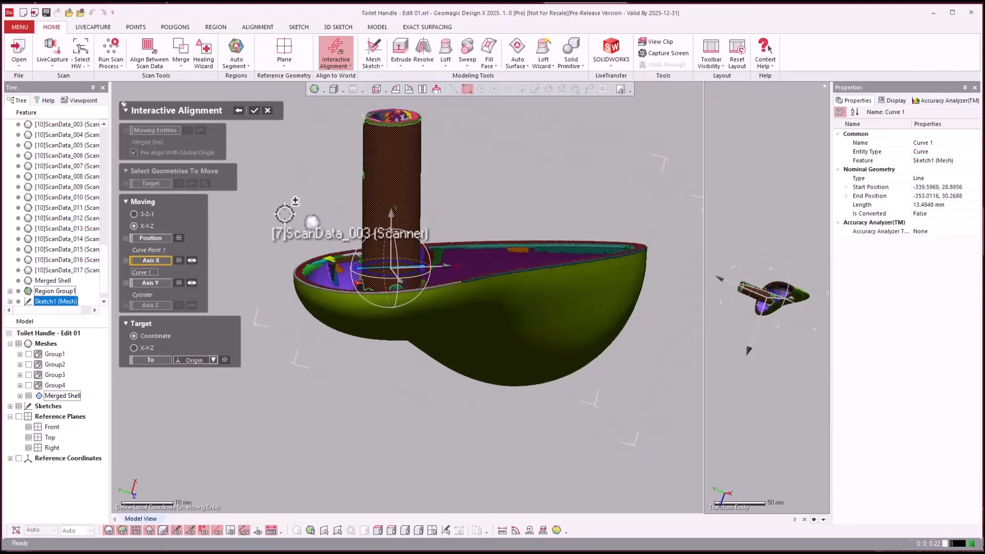
key("Return")
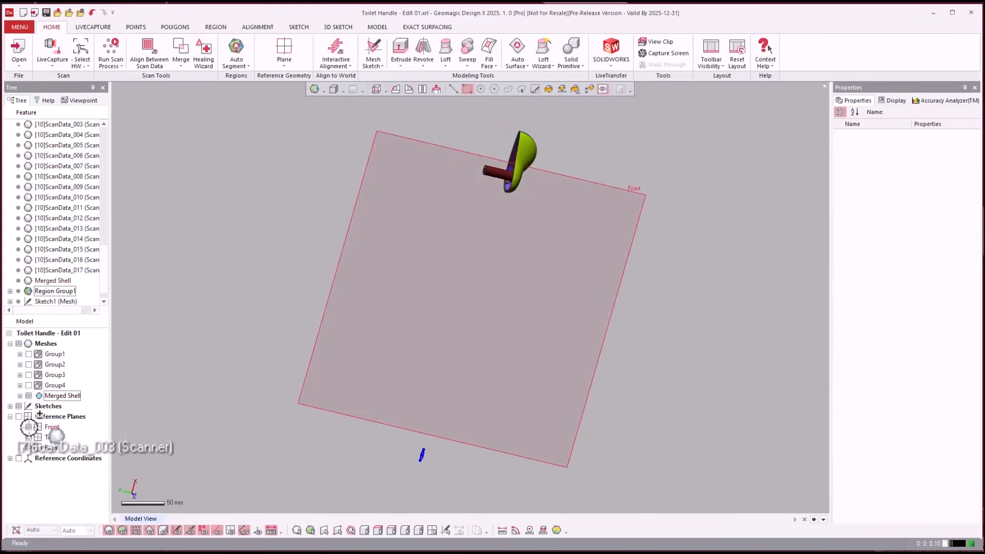
- Hide Sketch1 (Mesh) and inspect the aligned handle from the front and from its open side
left_click(10, 407)
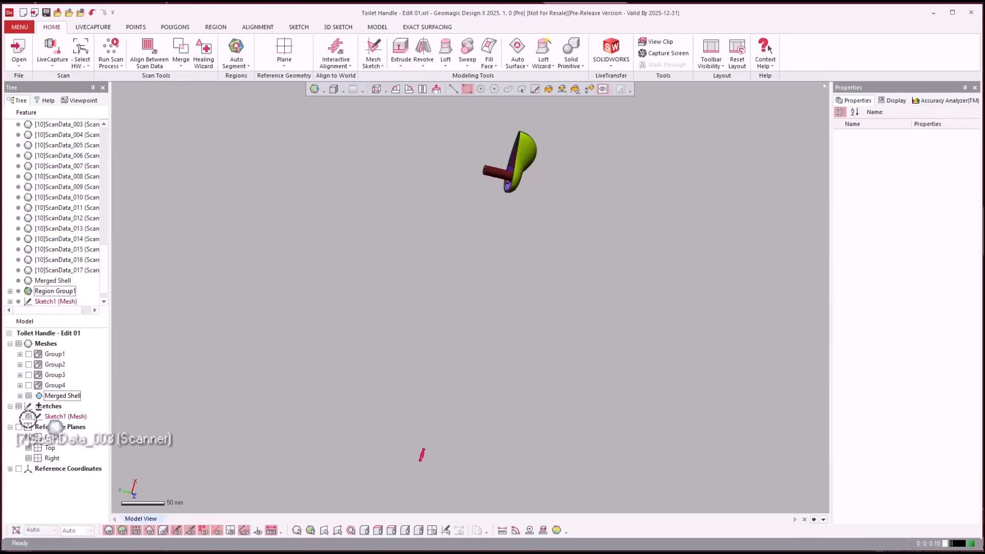
left_click(29, 416)
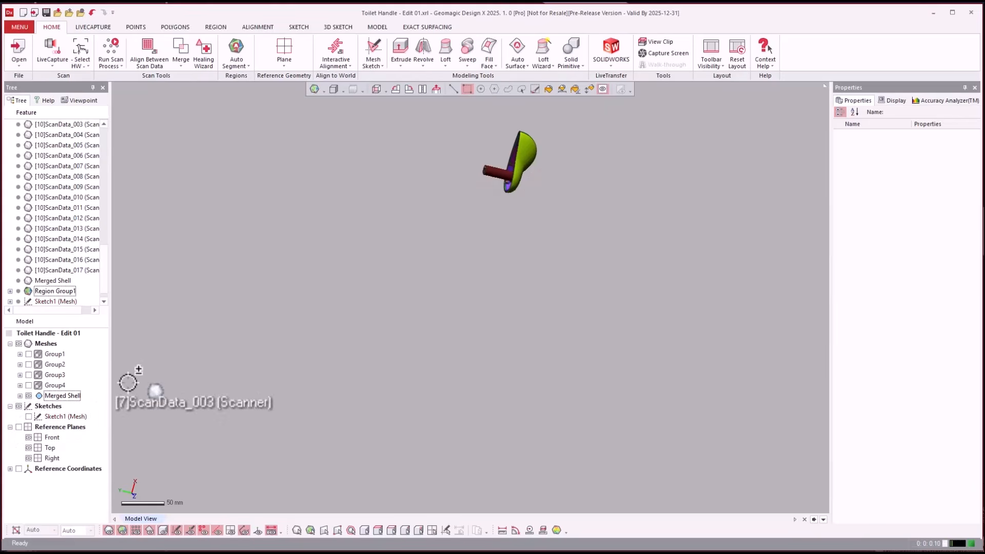
left_click(375, 87)
scroll(738, 320, "up", 5)
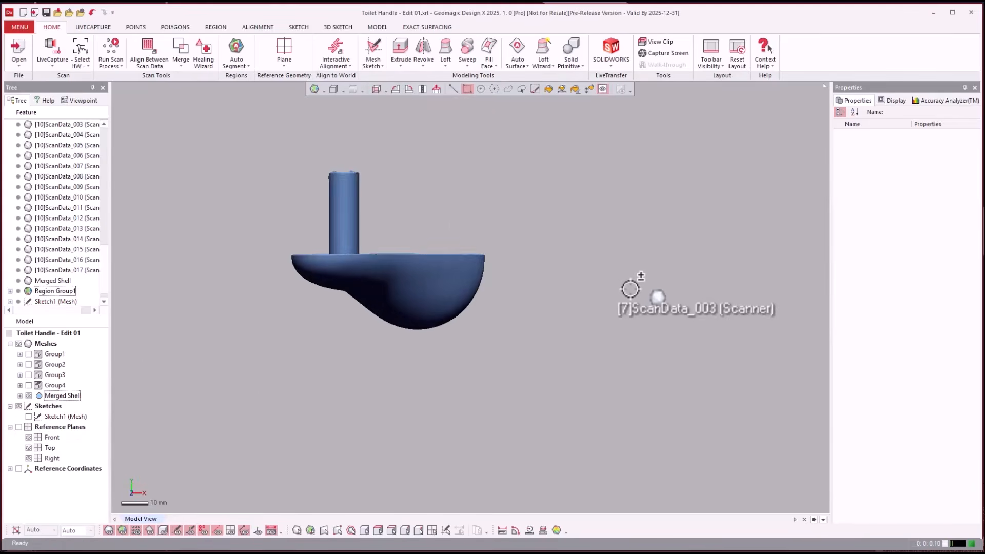
right_click_drag(605, 233, 308, 171)
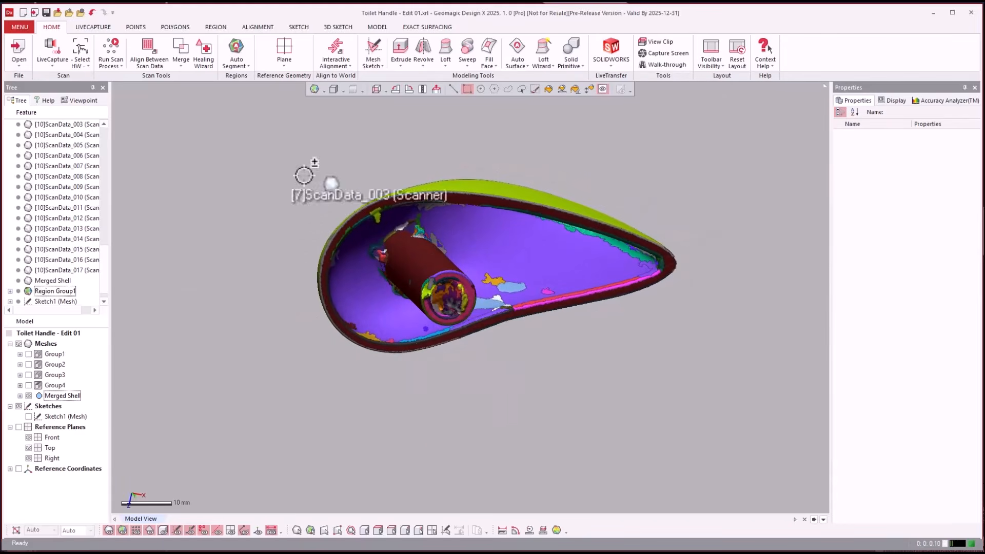
- Show the reference planes and check how the Front plane passes through the aligned handle
left_click(19, 427)
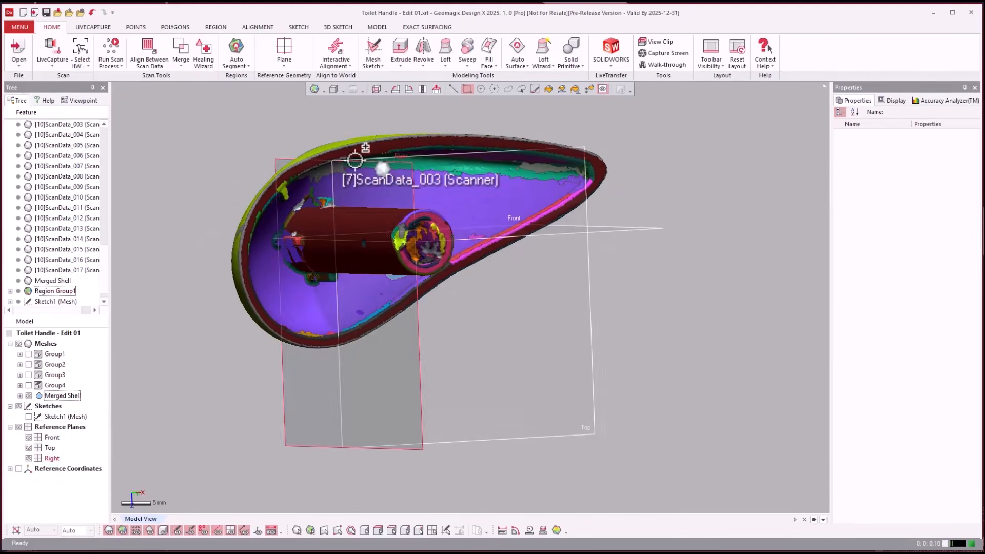
left_click(628, 305)
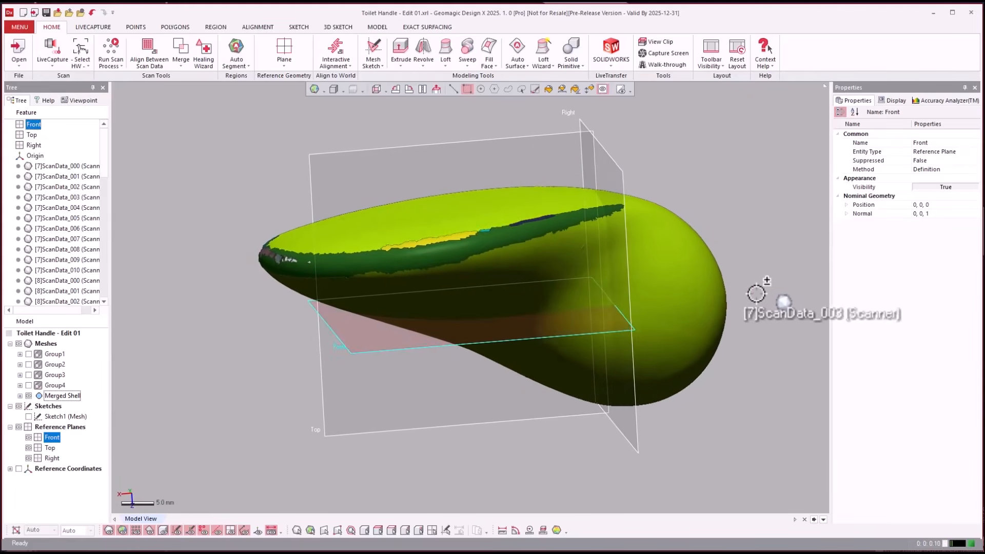
left_click(760, 294)
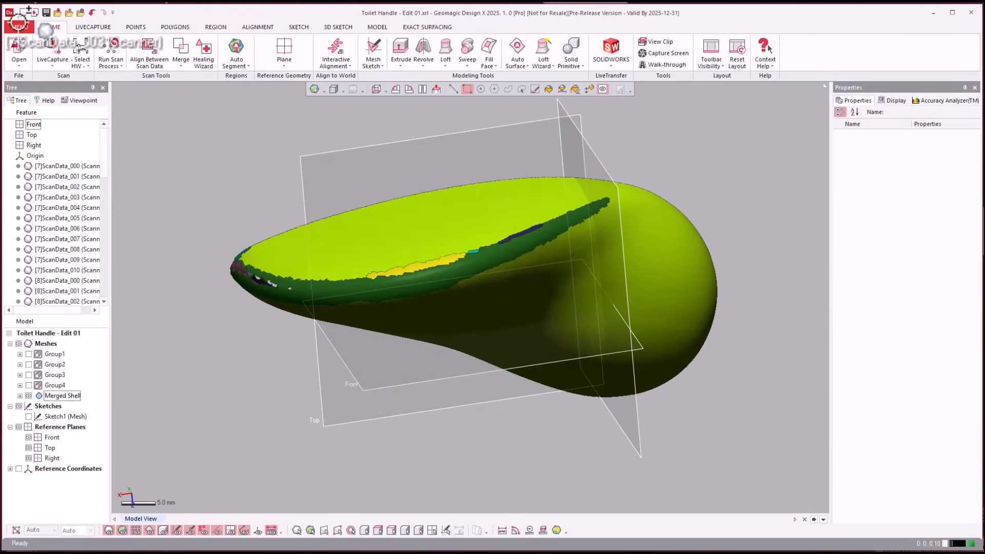
- Save the project as a new file named Toilet Handle - Edit 02.xrl
left_click(19, 26)
mouse_move(26, 40)
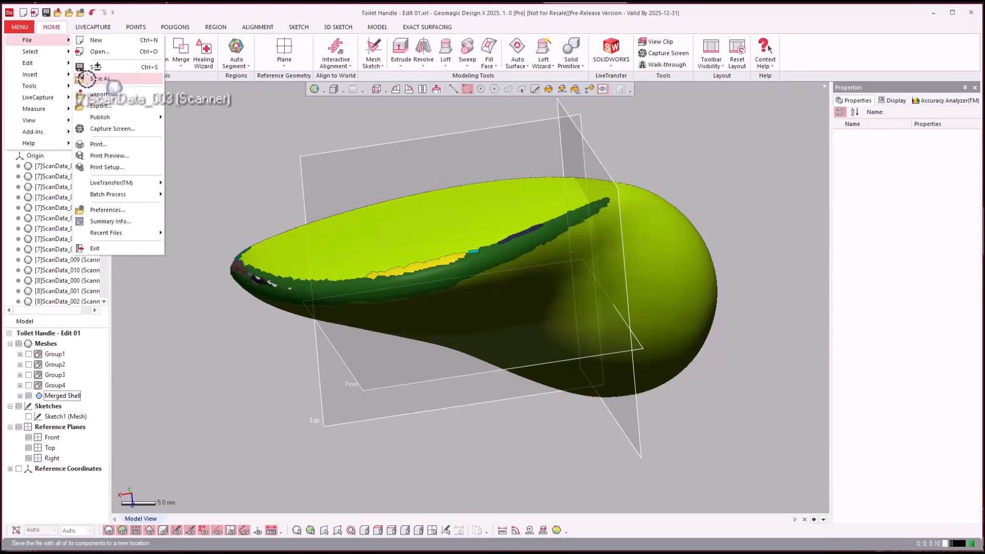
left_click(74, 65)
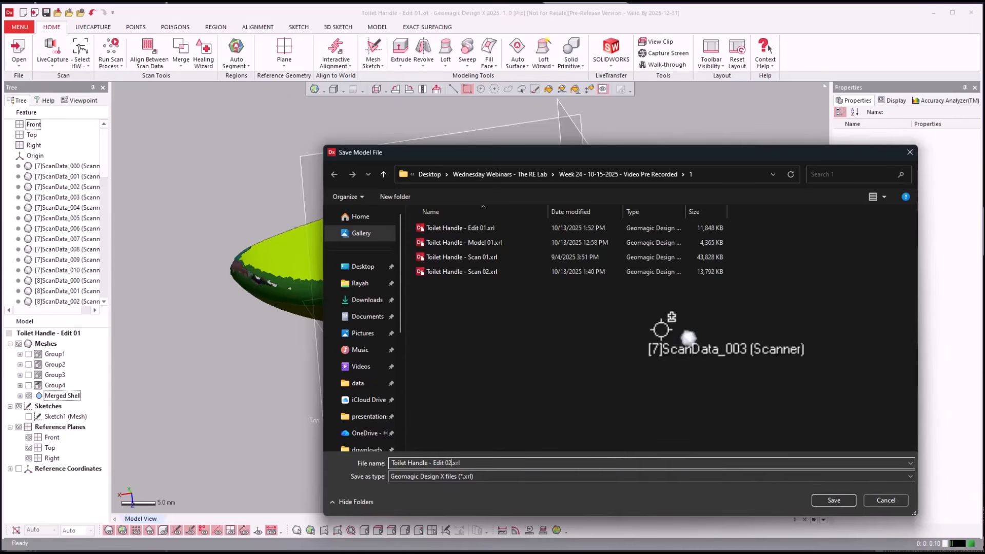
left_click(849, 498)
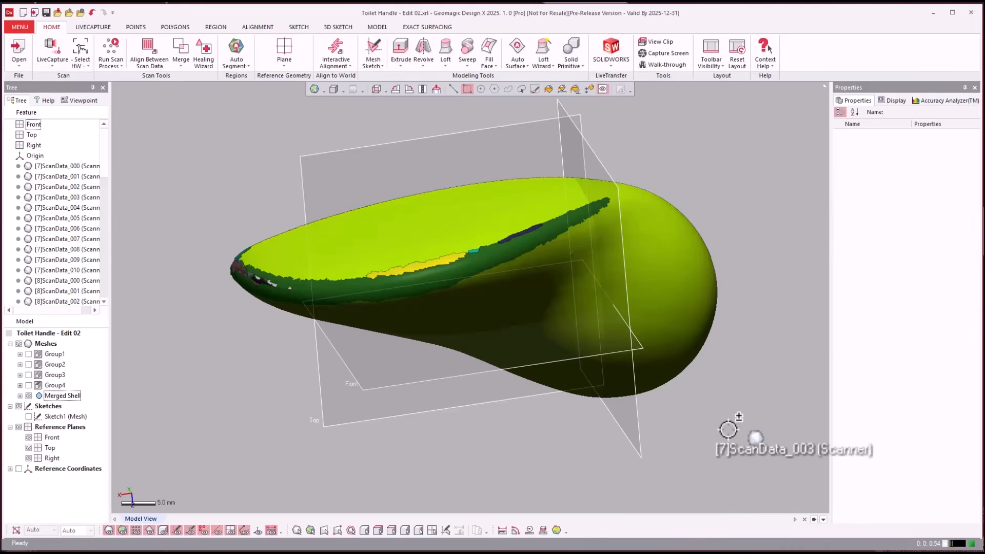
- Bring up the finished handle model with its complete feature history and dismiss the error dialog
right_click_drag(728, 427, 733, 434)
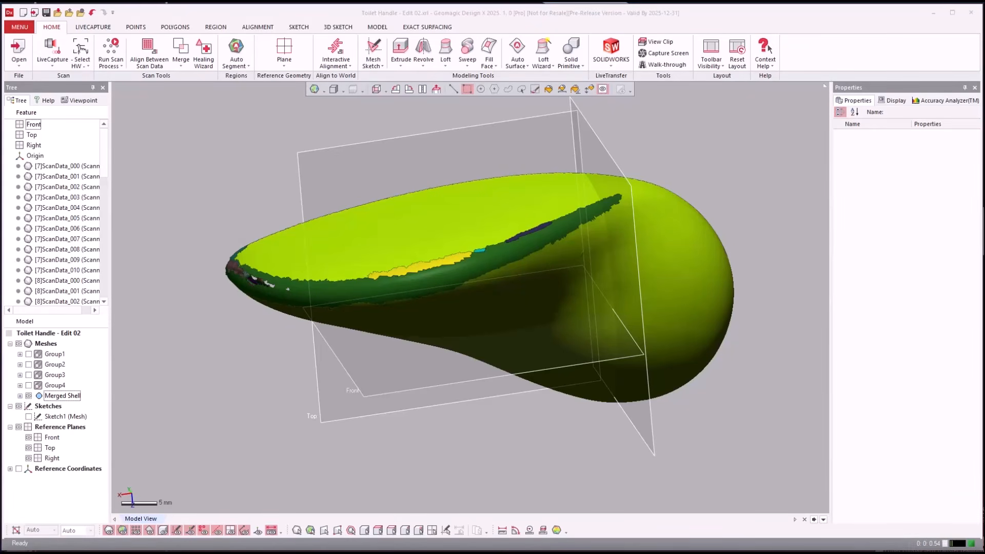
left_click(257, 439)
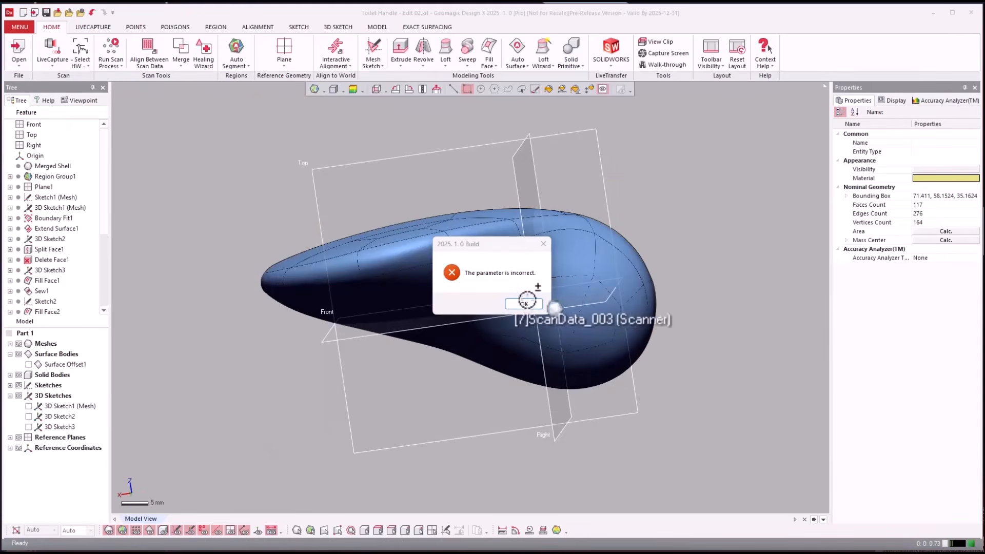
left_click(524, 302)
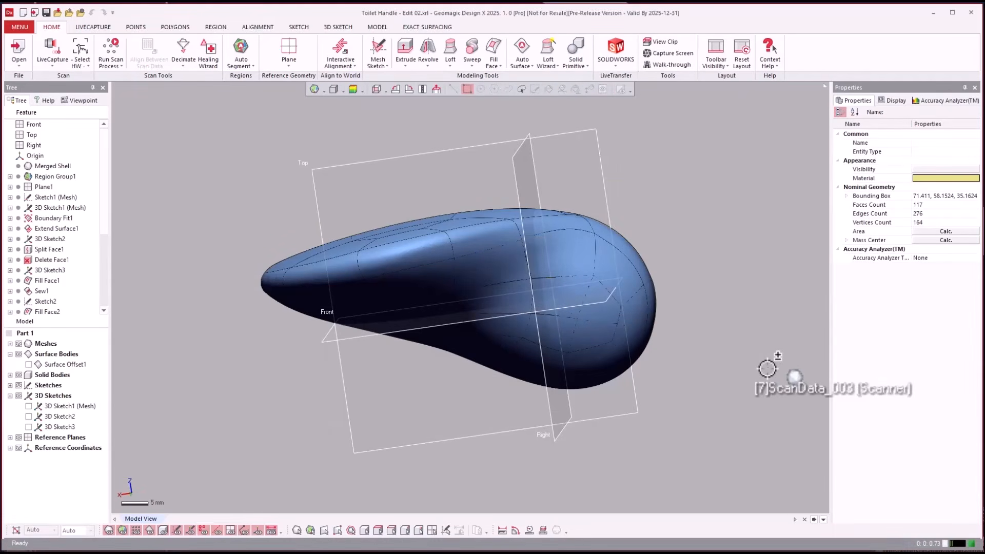
- Roll the finished model's feature history back to just before Sketch1 (Mesh)
right_click_drag(768, 369, 149, 239)
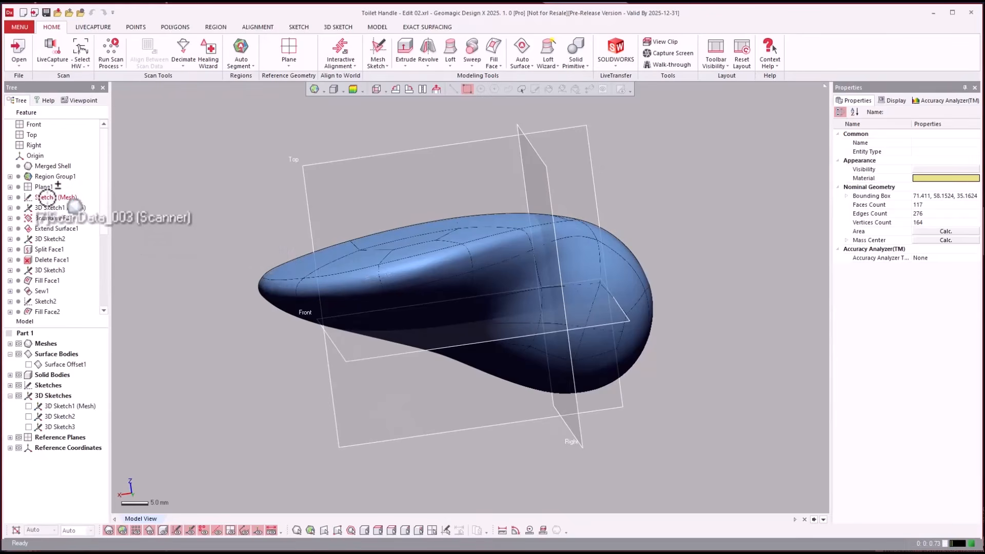
left_click(46, 197)
right_click(46, 197)
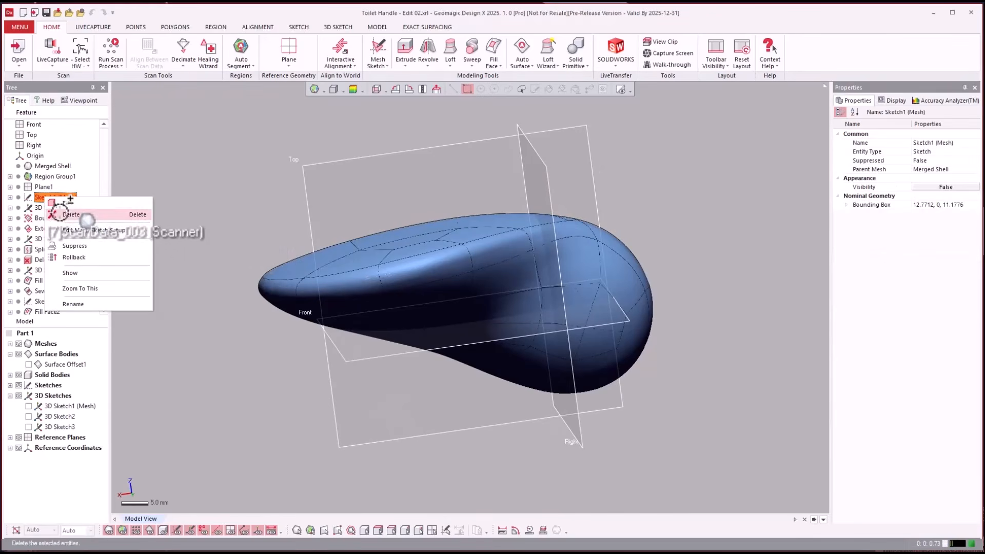
left_click(73, 257)
left_click(272, 260)
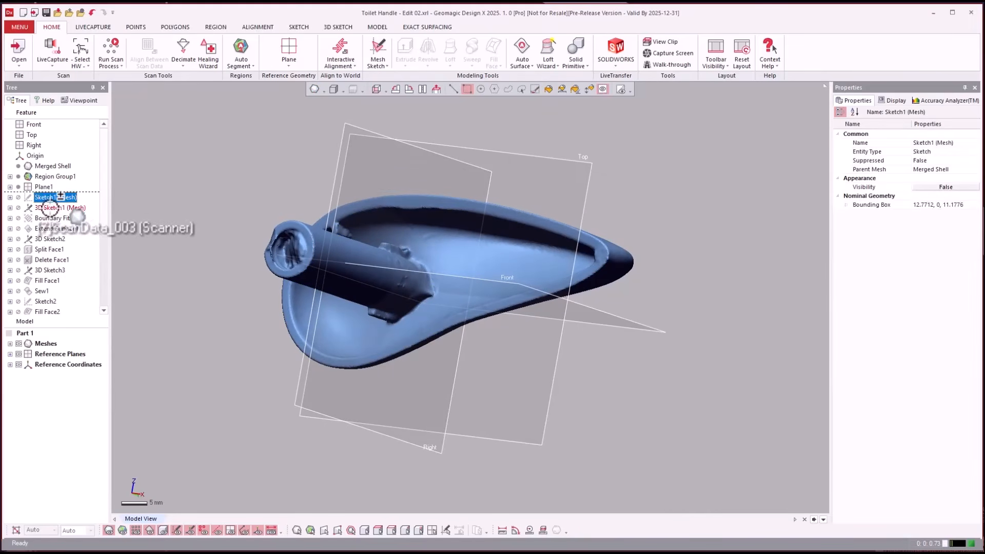
- Roll the feature history forward through 3D Sketch1 (Mesh) and display its curve network on the handle mesh
left_click(68, 216)
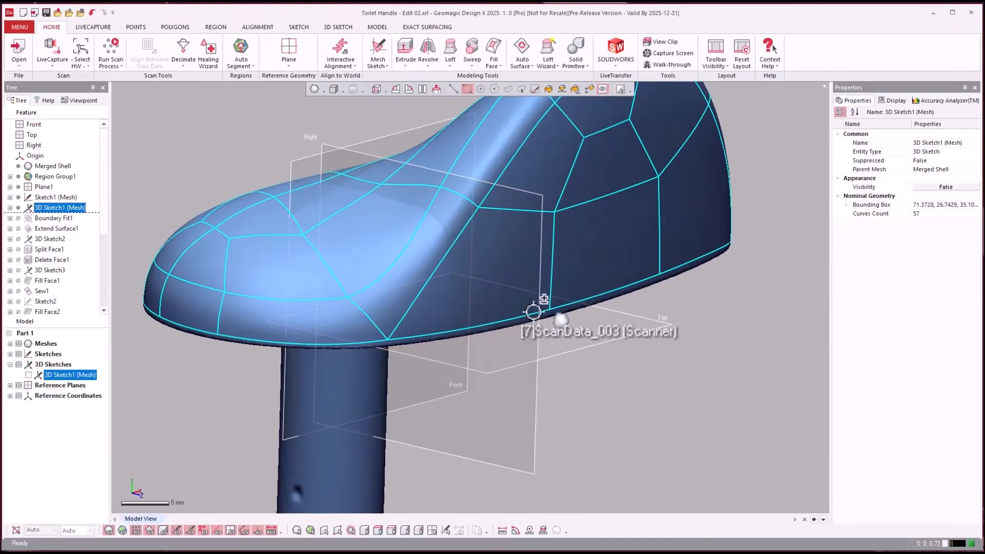
left_click(646, 395)
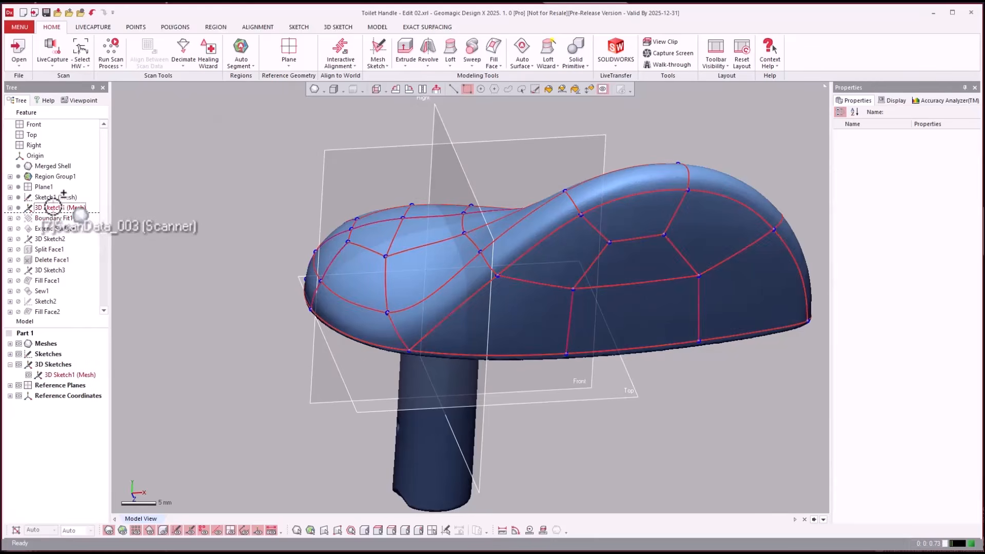
- Open 3D Sketch1 (Mesh) for editing, examine the curve network over the handle's surface, and exit the sketch
left_click(52, 208)
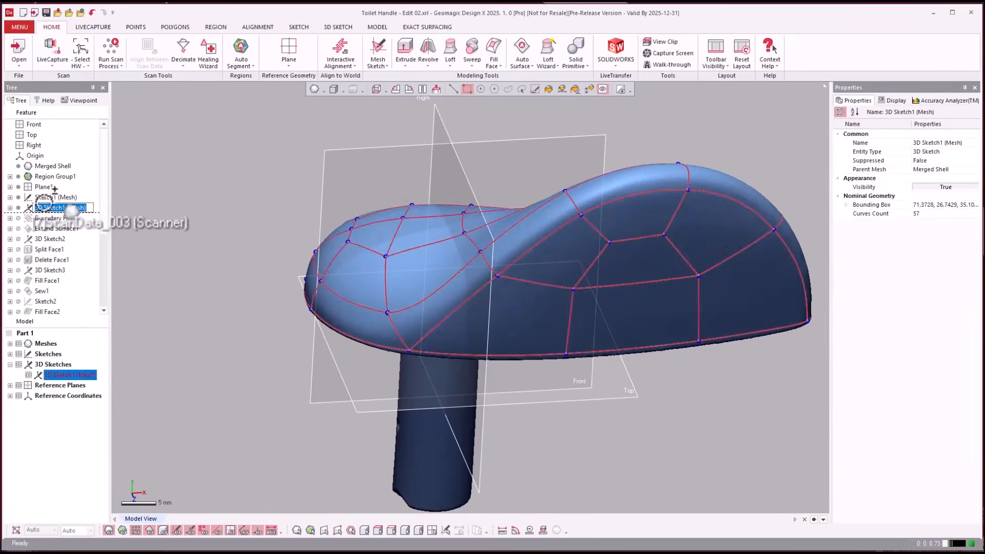
left_click(150, 173)
right_click(39, 208)
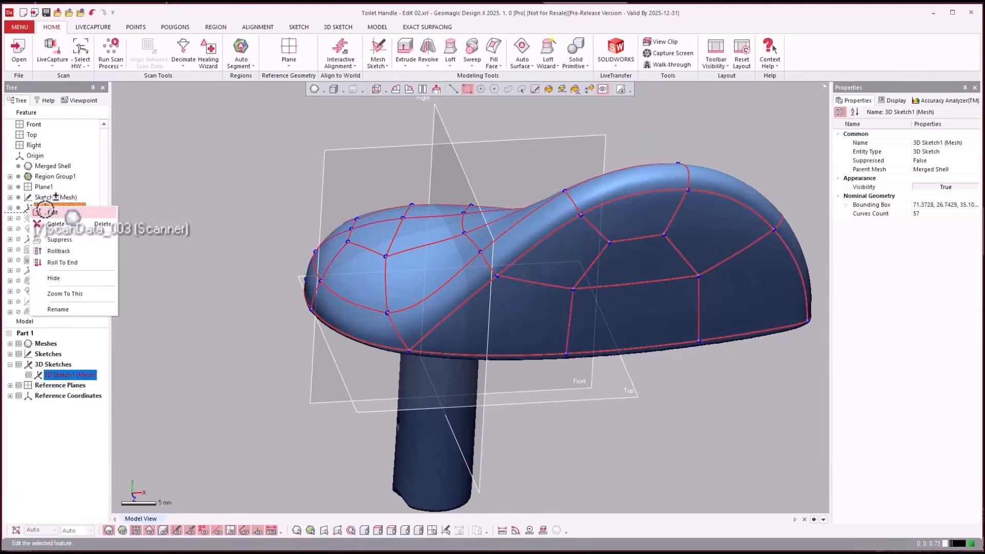
left_click(49, 211)
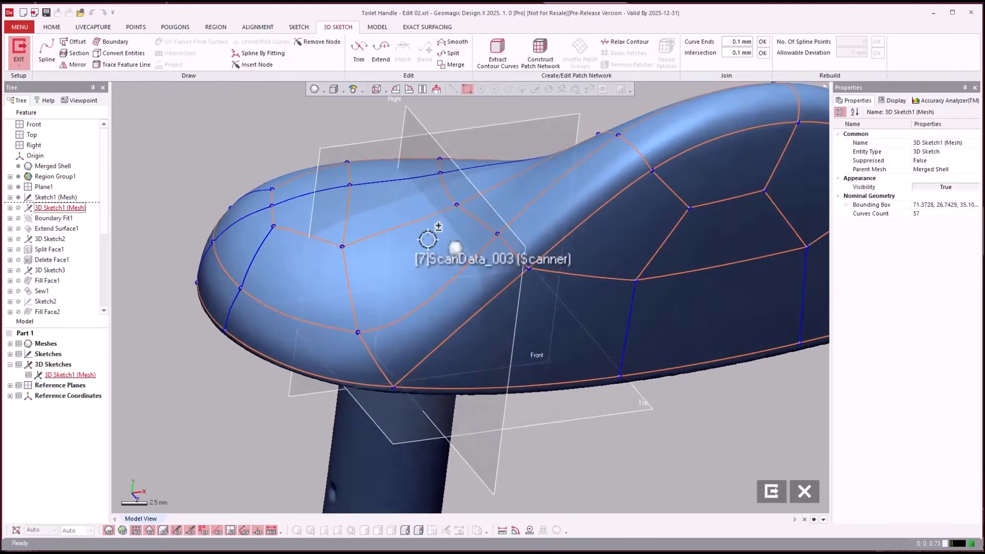
left_click(665, 159)
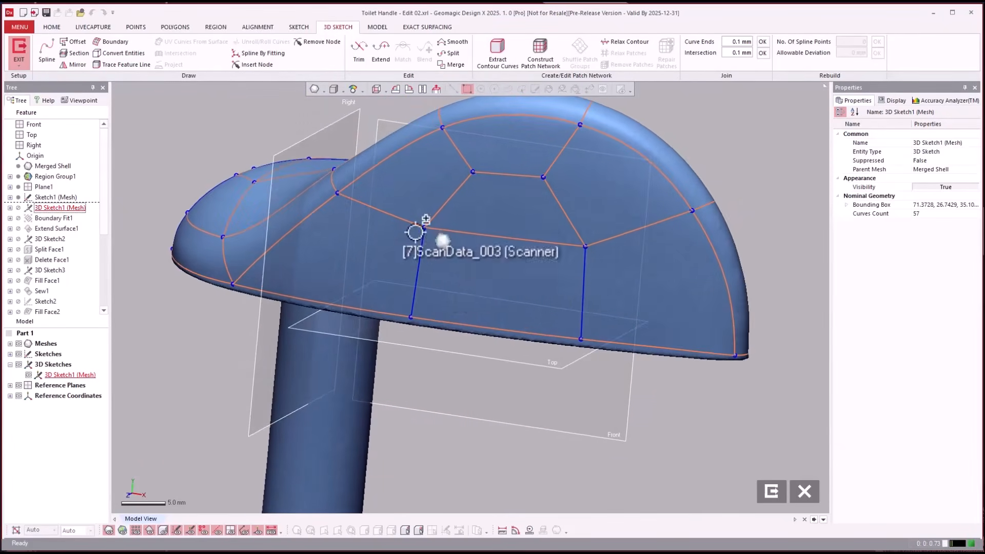
left_click(776, 491)
left_click(723, 412)
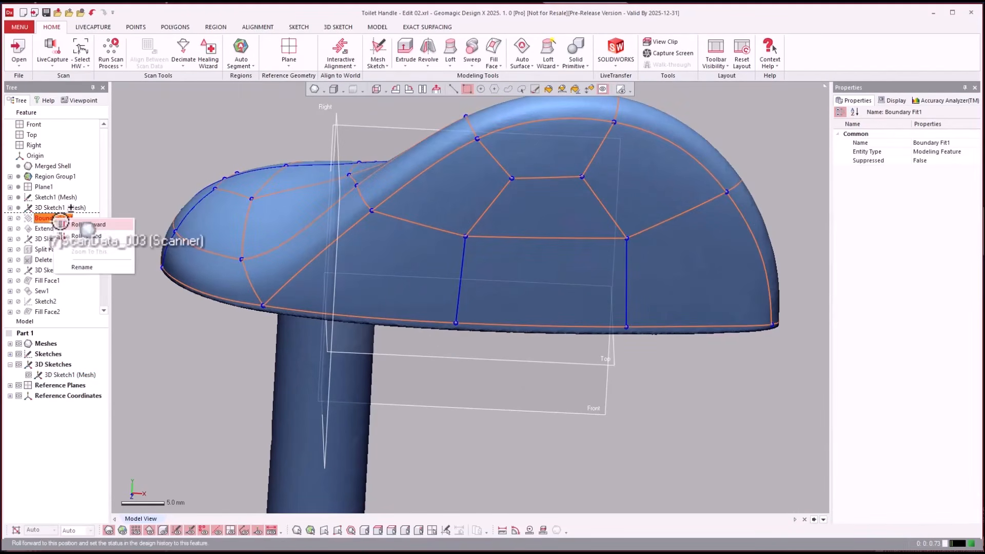
- Roll the feature history forward through Boundary Fit1 and hide the mesh and 3D Sketch1 (Mesh) to inspect the fitted surface body
left_click(60, 223)
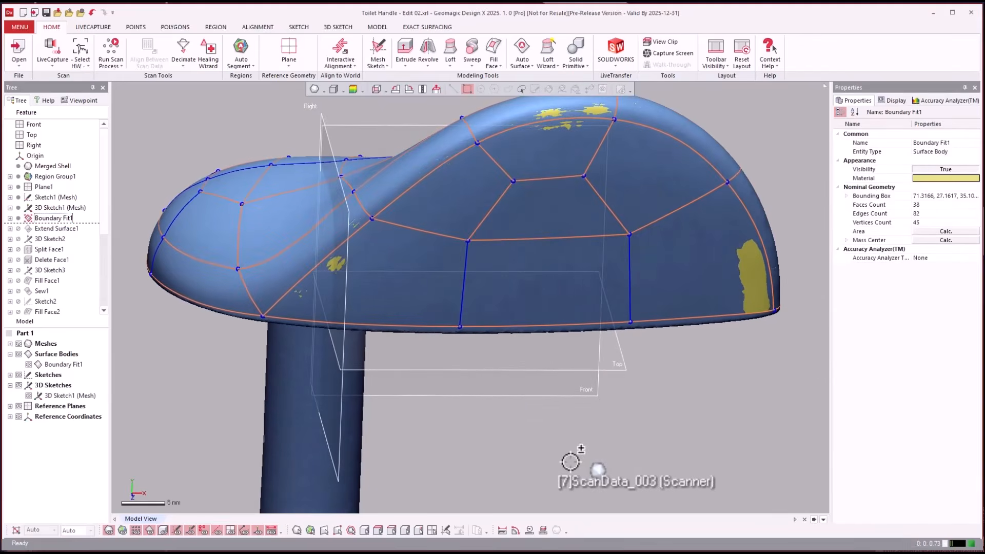
key("ctrl+1")
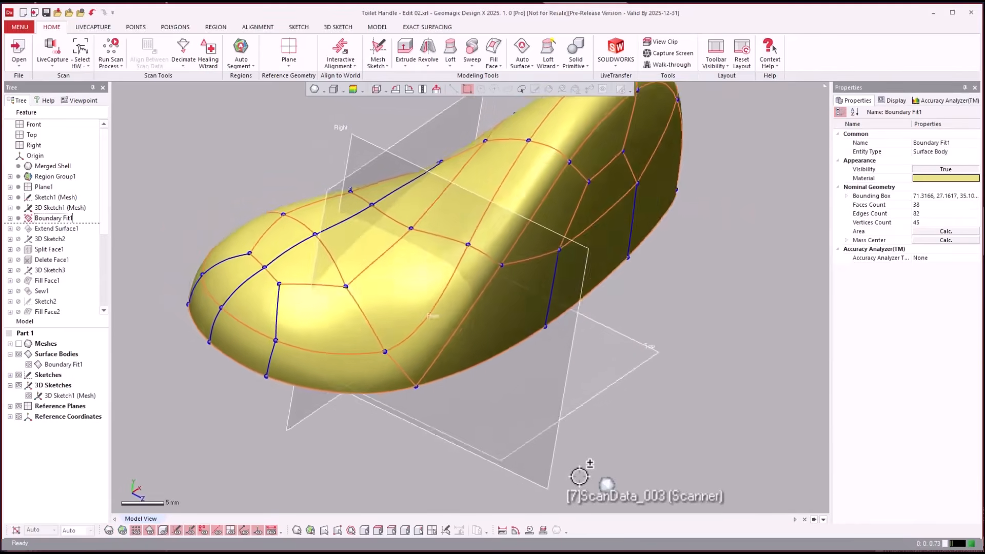
right_click_drag(579, 476, 711, 398)
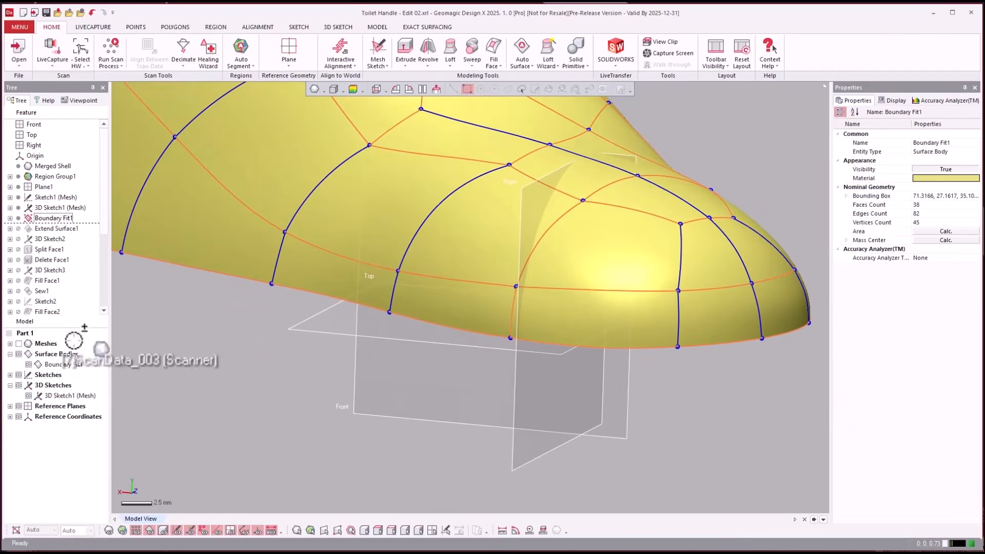
left_click(28, 395)
right_click_drag(409, 403, 407, 408)
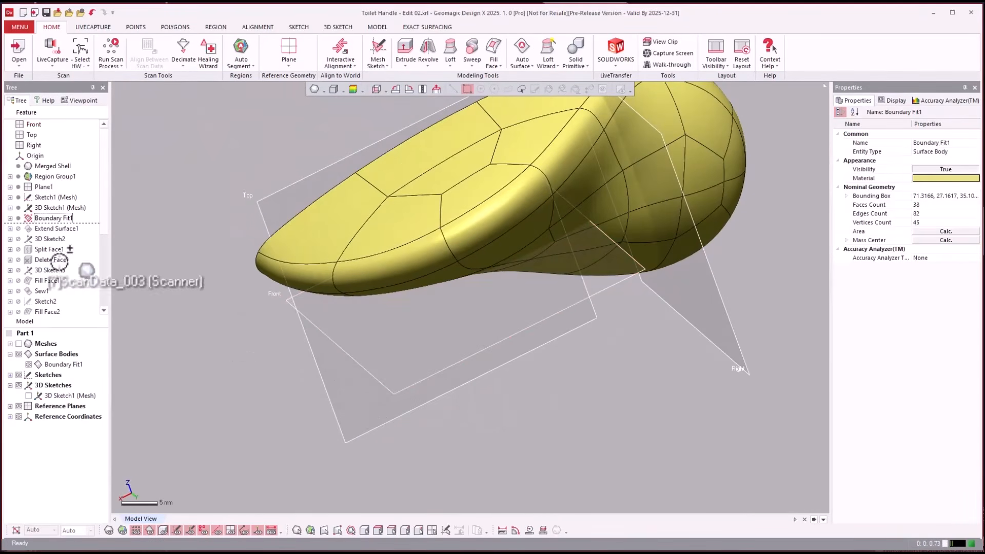
- Roll the feature history forward through Extend Surface1 and show the mesh again to compare it with the extended lower edge
left_click(41, 228)
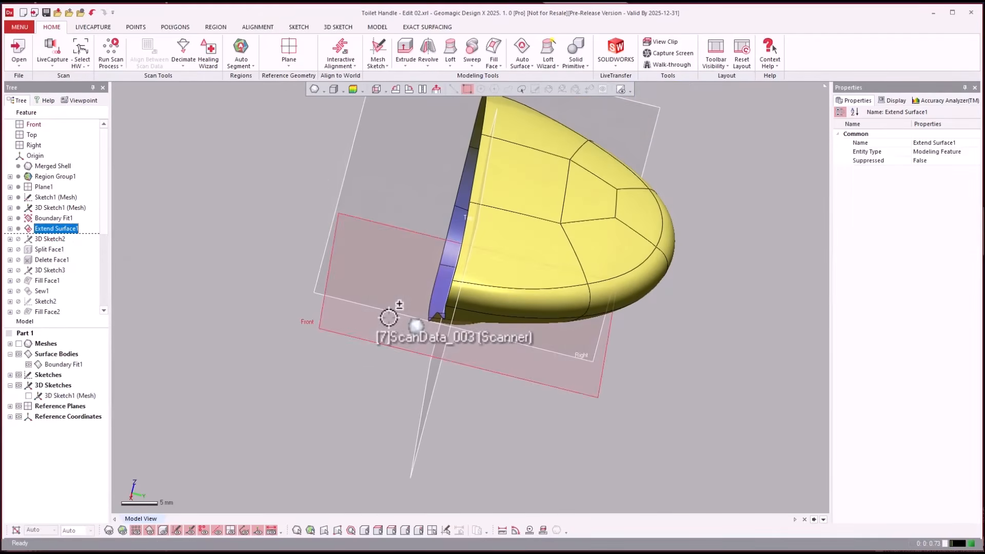
key("ctrl+1")
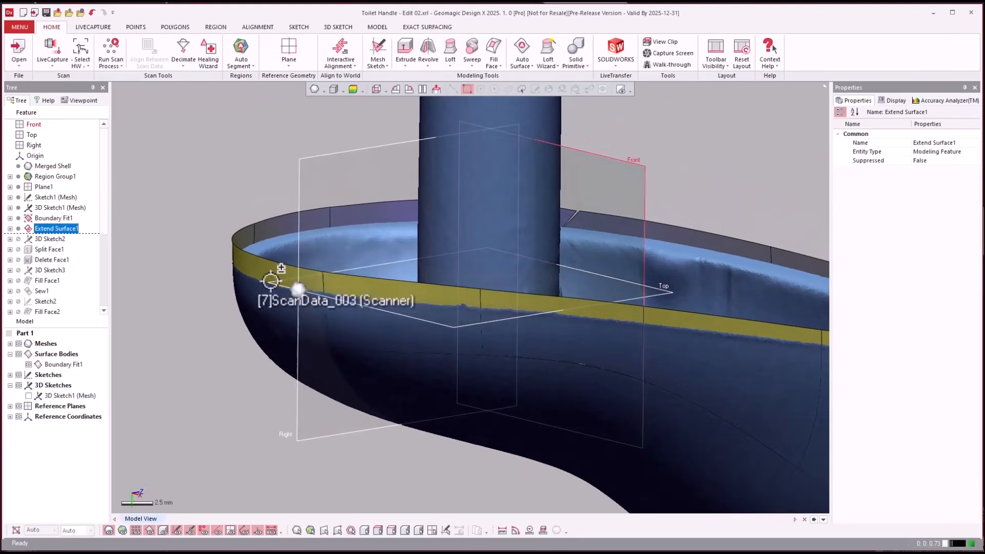
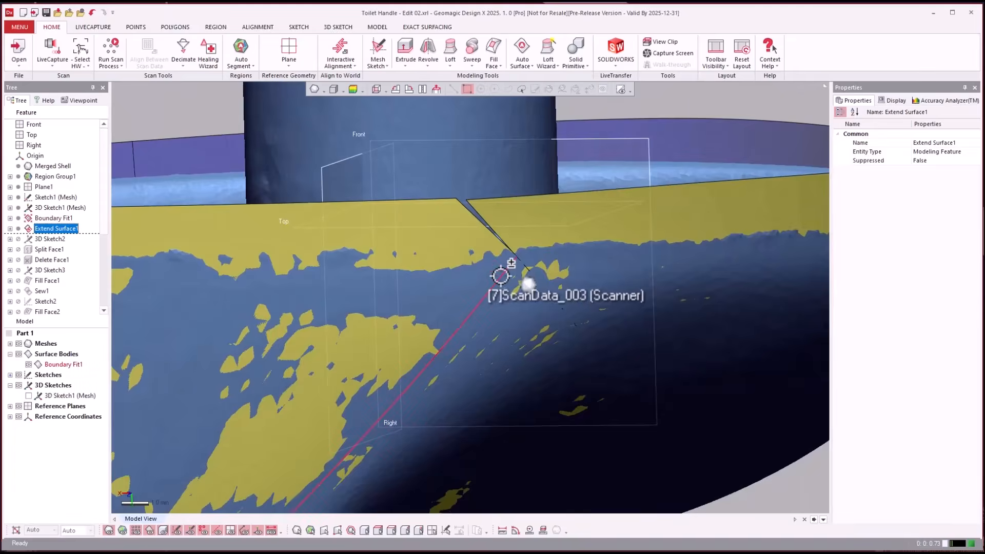
- Hide the mesh and roll the feature history forward through 3D Sketch2, Split Face1 and Delete Face1
key("ctrl+1")
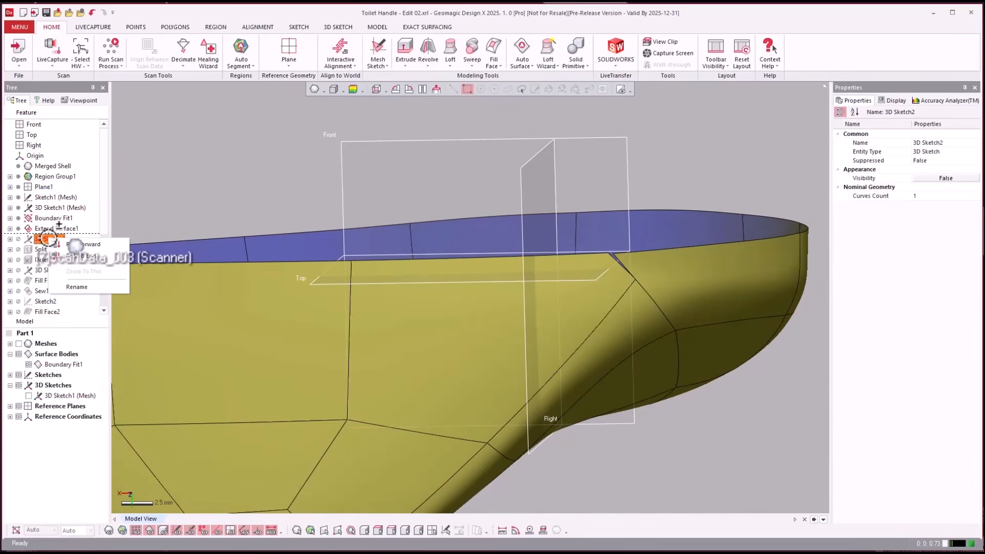
left_click(55, 244)
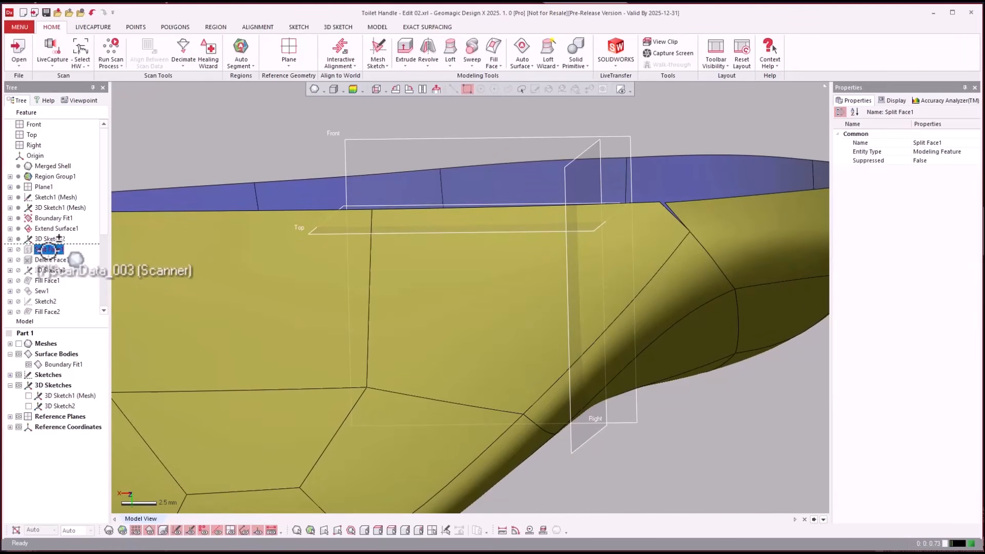
right_click(48, 249)
left_click(60, 257)
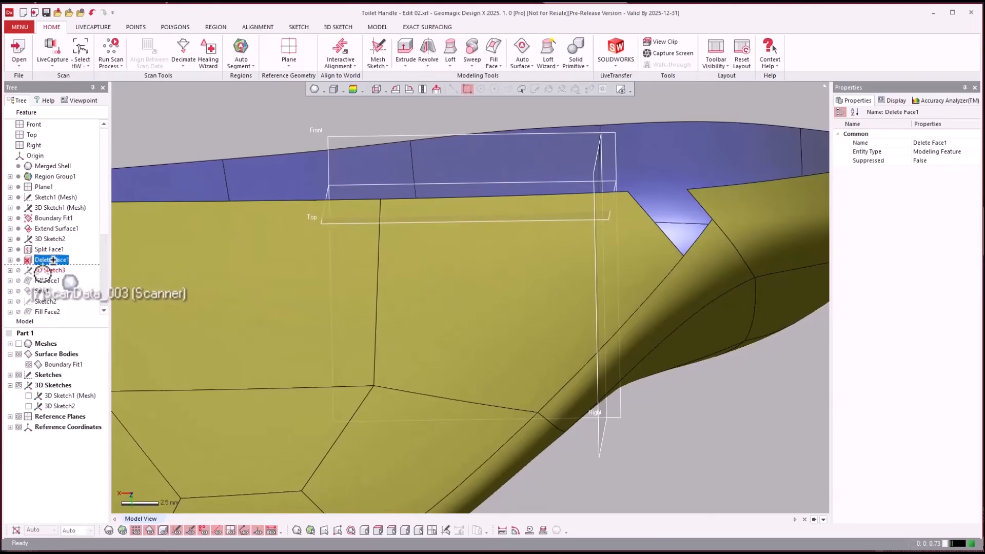
- Roll the feature history forward through Fill Face1 and Sew1 and inspect the filled patch at the surface's open edge
left_click_drag(43, 280, 58, 285)
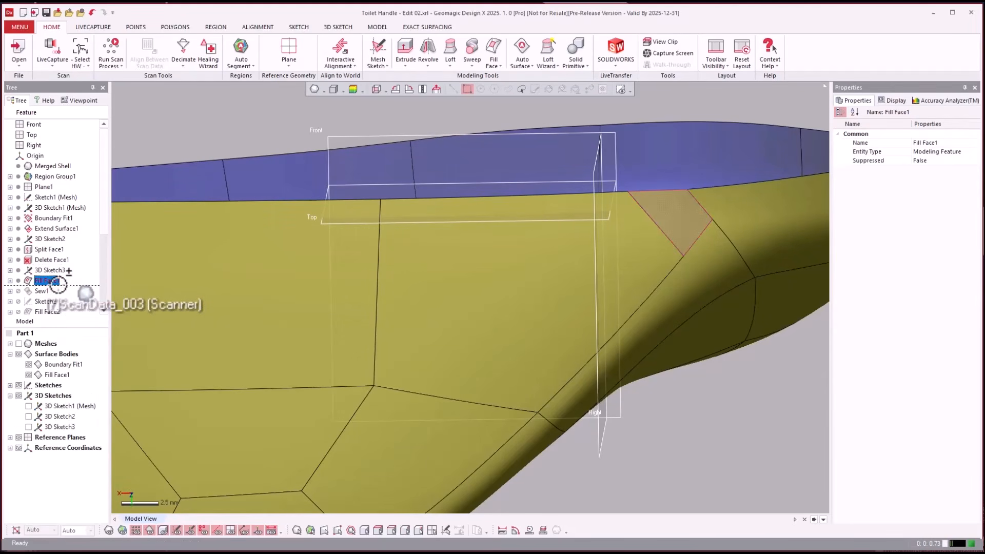
left_click(228, 120)
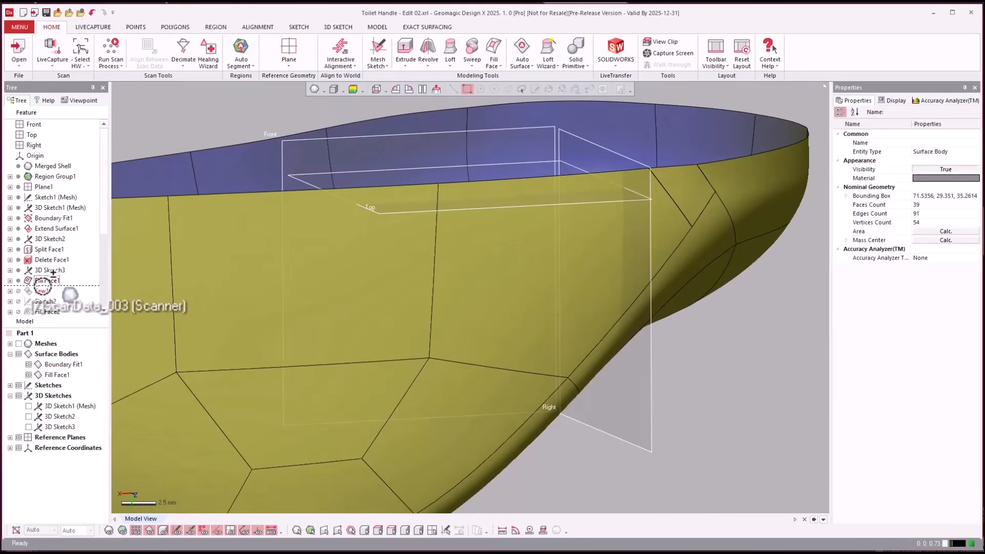
right_click(44, 289)
left_click(57, 293)
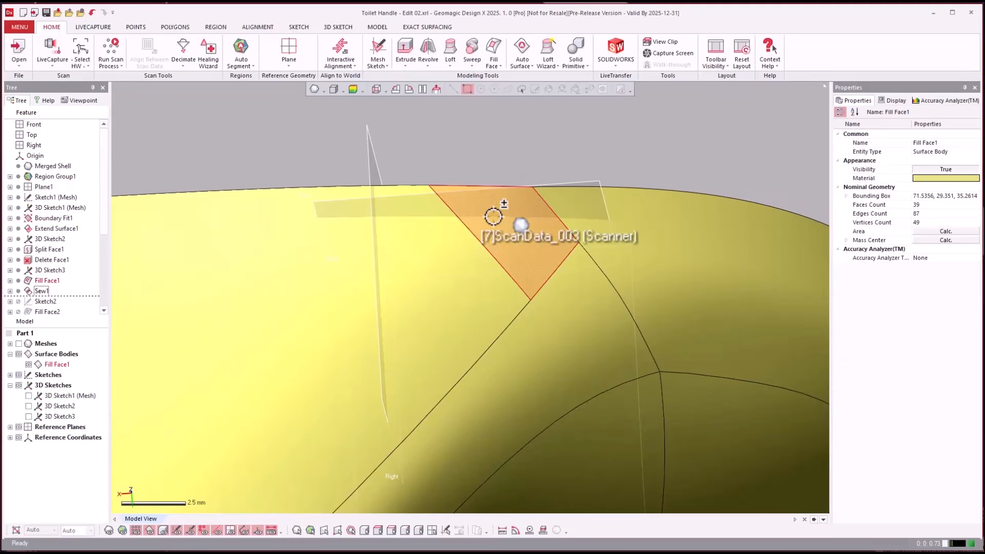
left_click(494, 216)
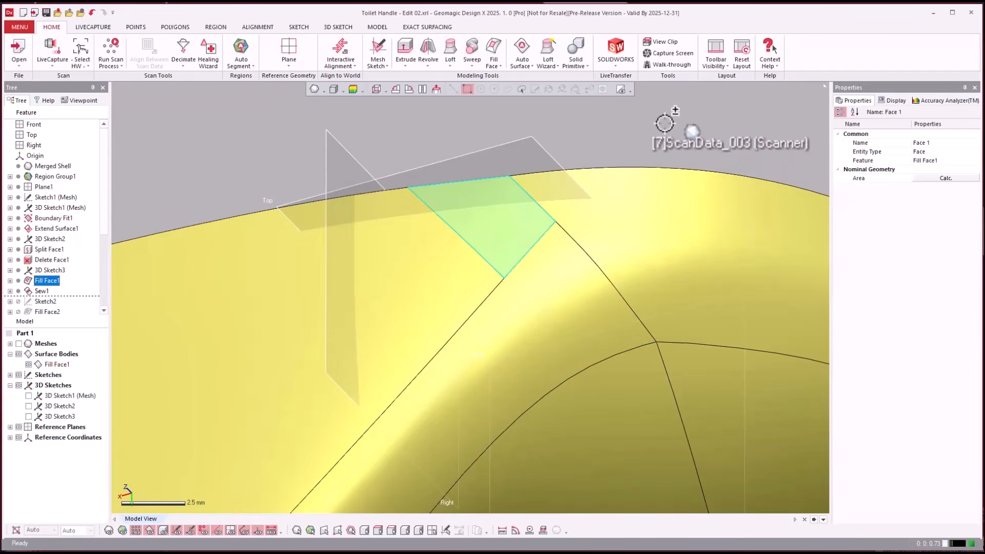
right_click_drag(665, 123, 651, 135)
scroll(657, 134, "down", 3)
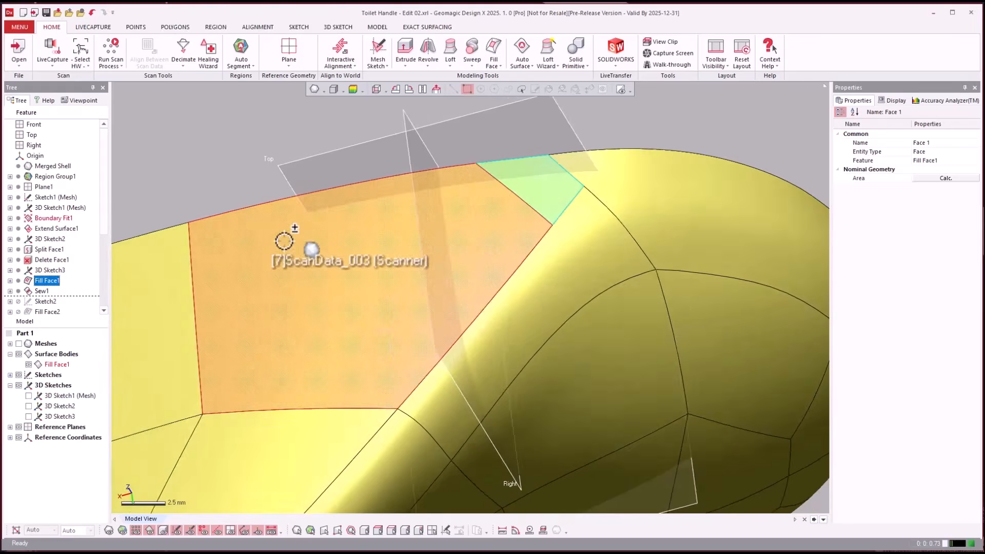
- Draw a three-sided outline of 3D sketch splines, about 8 mm wide, on the large face beside the filled patch, starting and ending on the open edge
right_click_drag(286, 235, 237, 130)
left_click(237, 130)
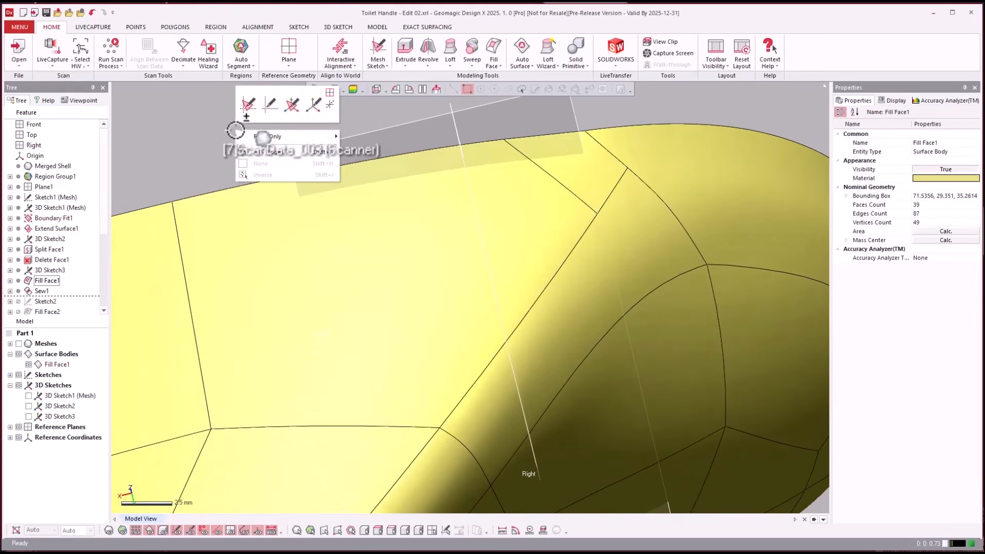
right_click(236, 130)
left_click(298, 106)
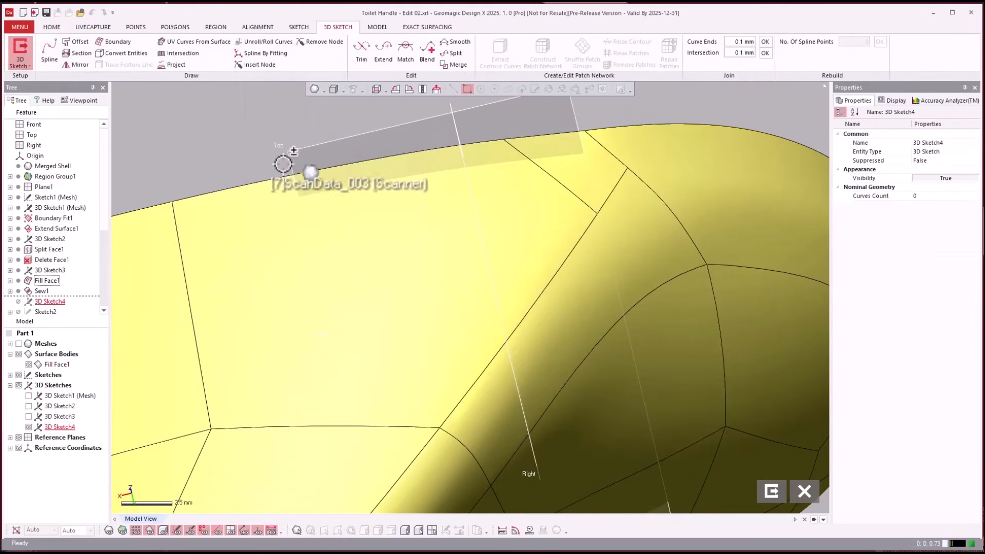
left_click(54, 53)
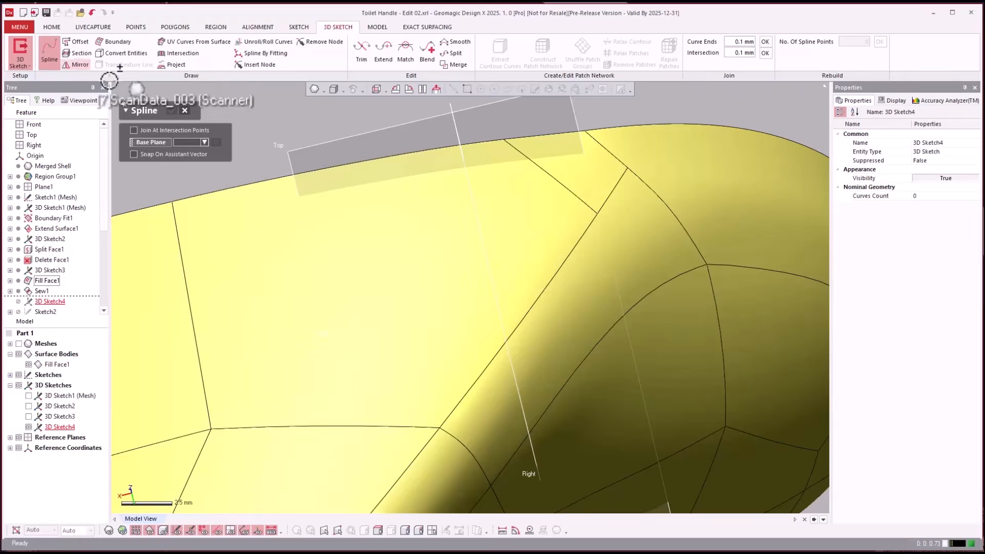
left_click(261, 182)
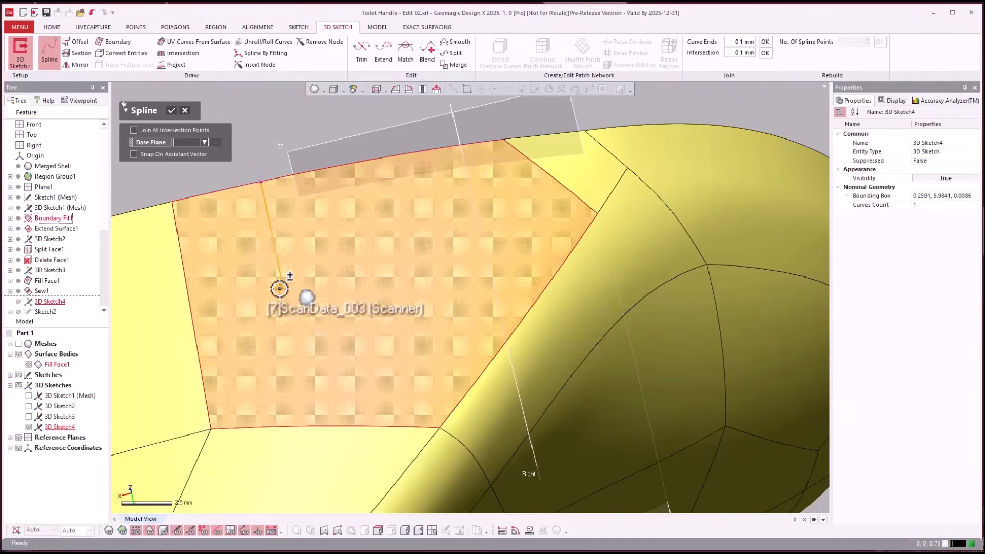
left_click(279, 289)
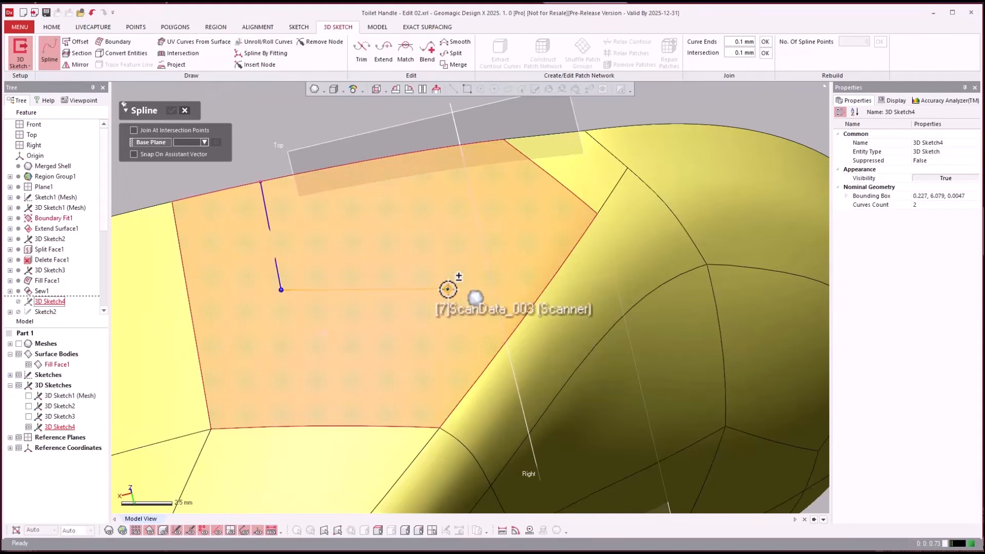
double_click(447, 289)
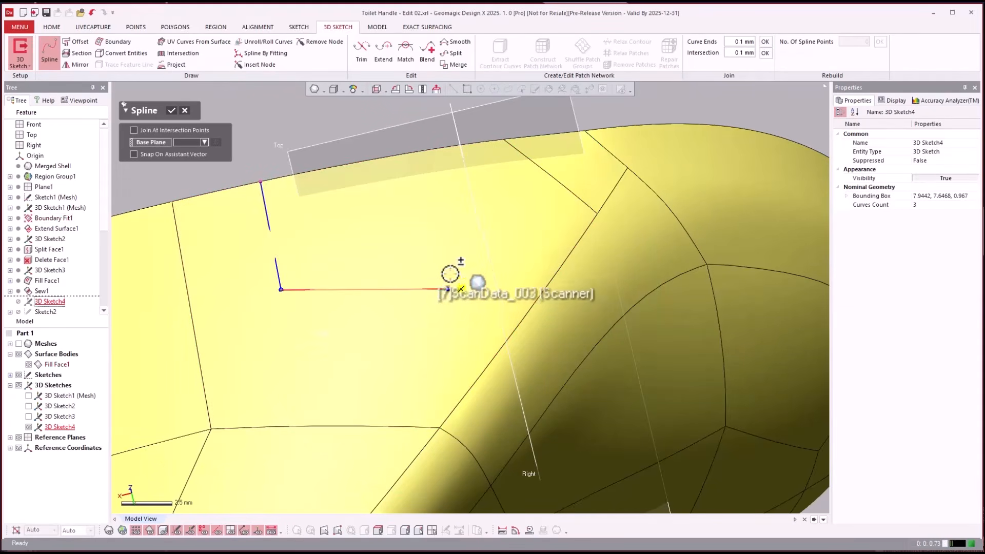
double_click(422, 151)
key("Escape")
right_click_drag(297, 154, 641, 381)
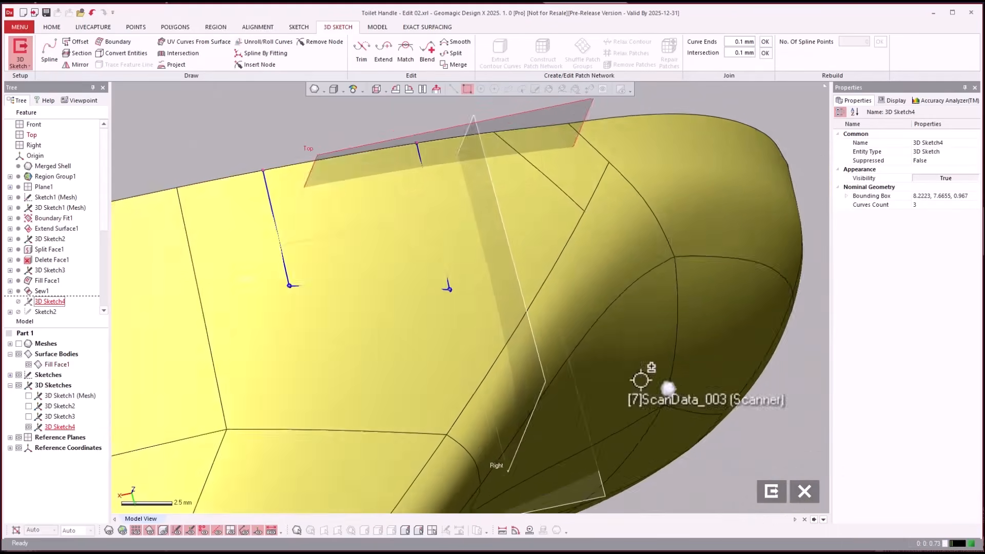
left_click(771, 492)
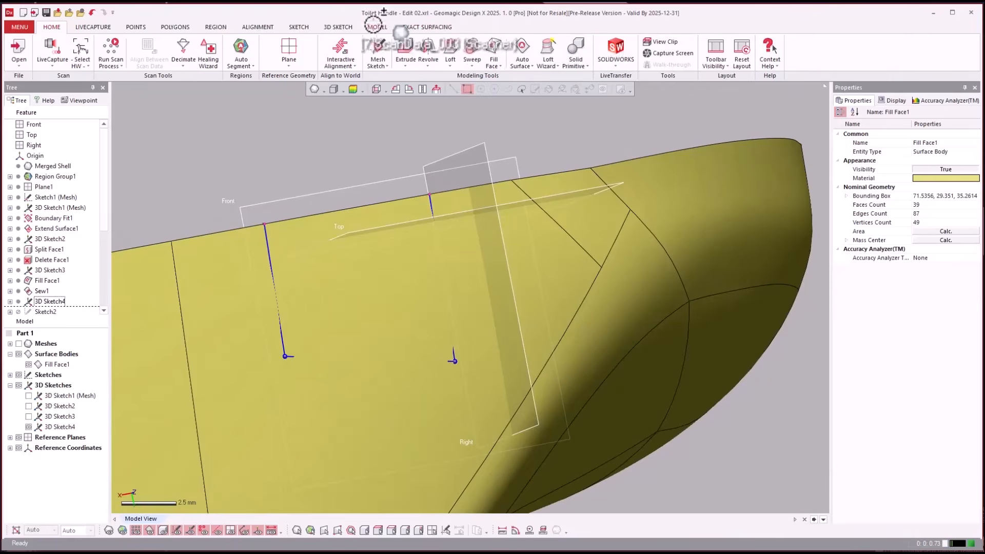
- Split the large face by projecting the three-sided sketch chain onto it, and hide the sketch
left_click(376, 27)
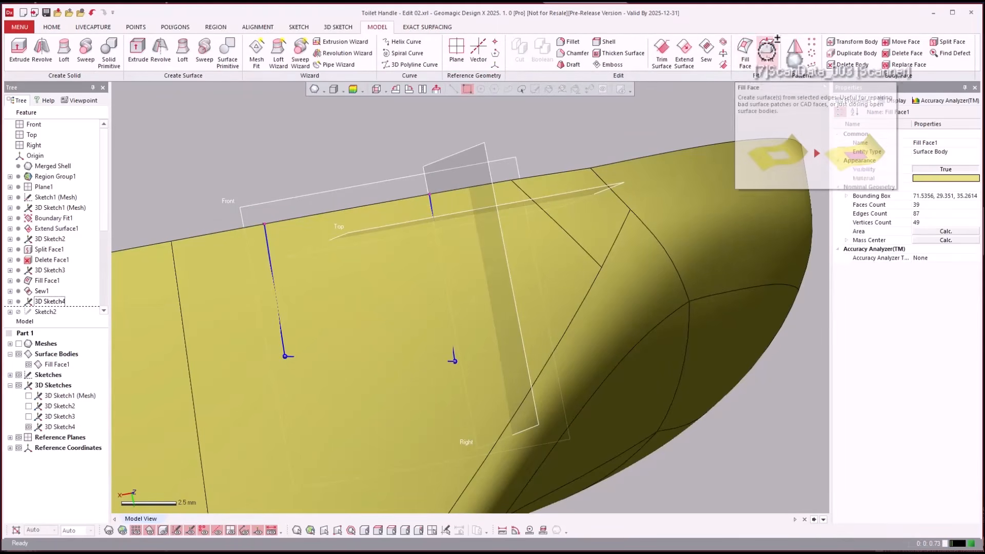
left_click(941, 42)
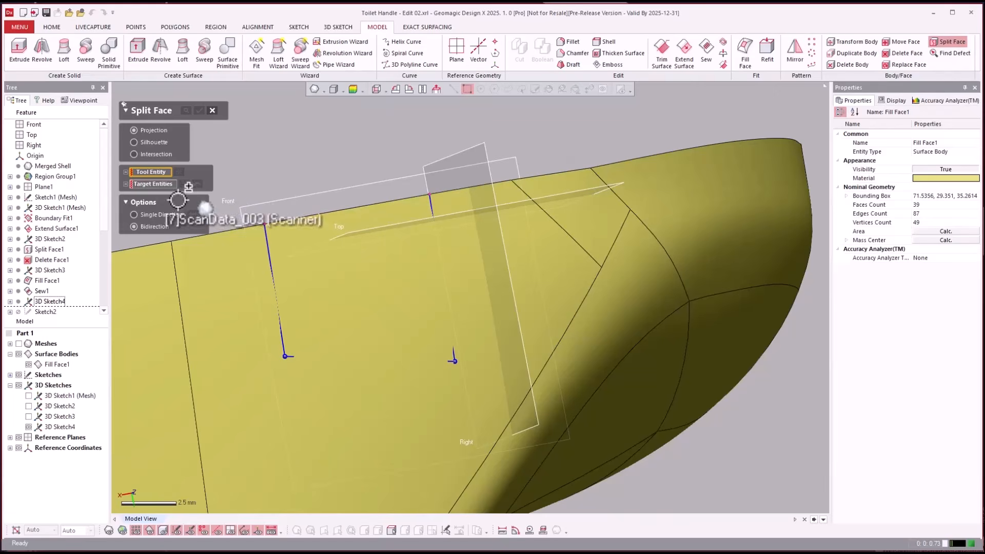
left_click(272, 268)
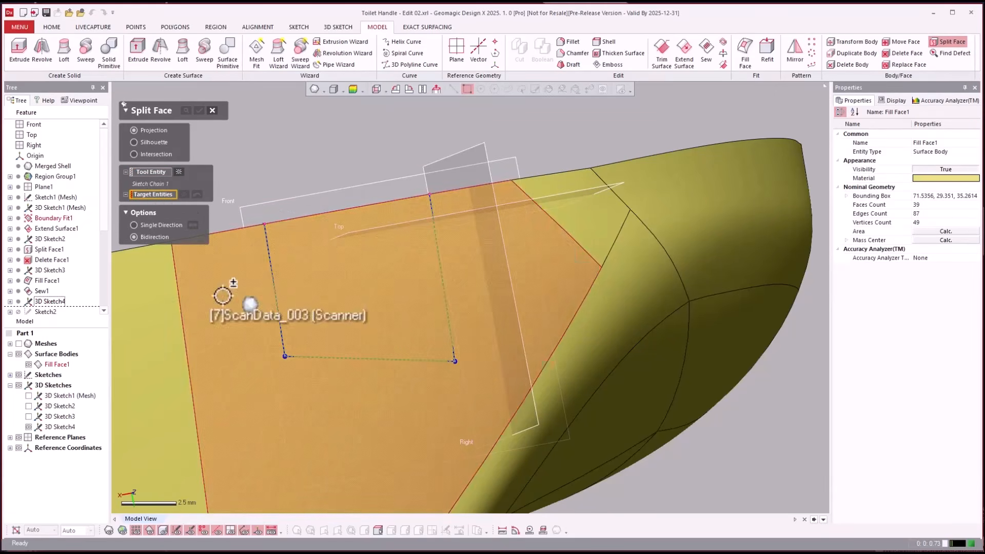
left_click(224, 257)
left_click(199, 110)
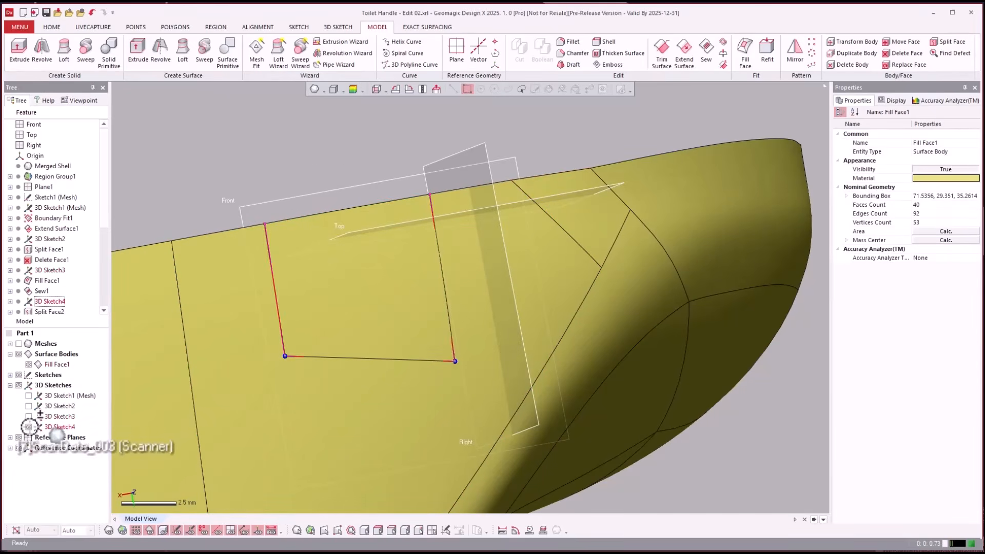
left_click(29, 427)
mouse_move(406, 146)
right_mouse_down()
mouse_move(441, 140)
mouse_move(503, 239)
right_mouse_up()
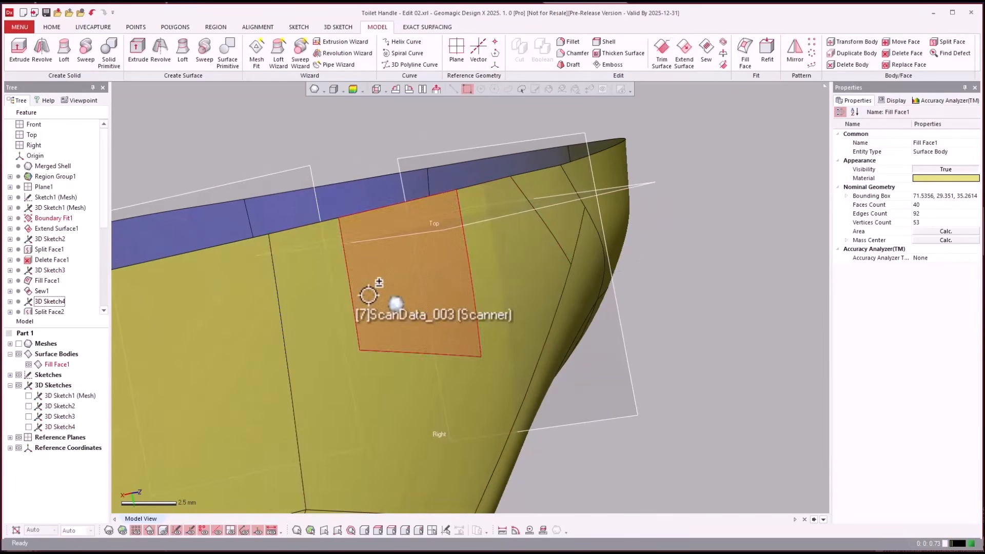
- Delete the four-sided face just split off at the open edge, using the plain Delete option without healing or filling
right_click_drag(369, 294, 490, 69)
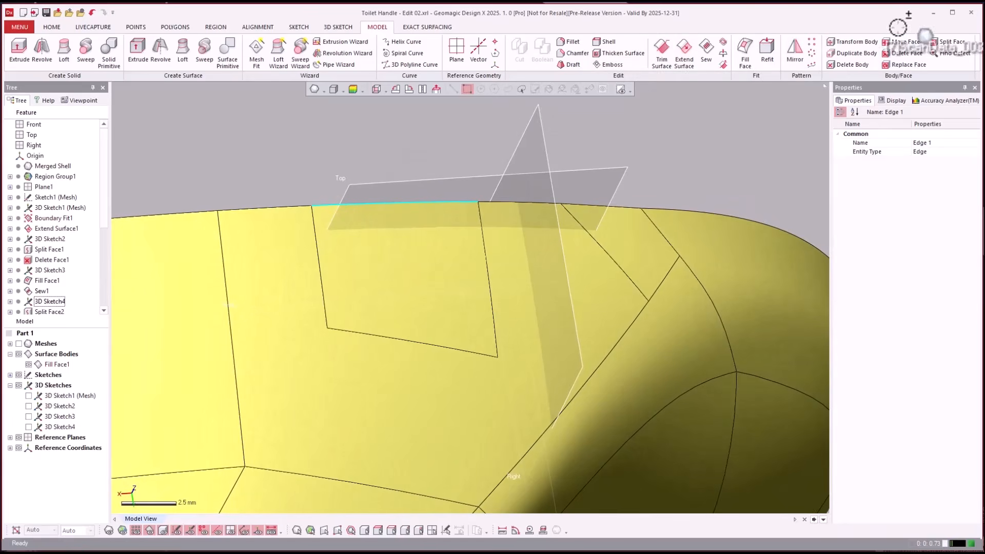
left_click(850, 64)
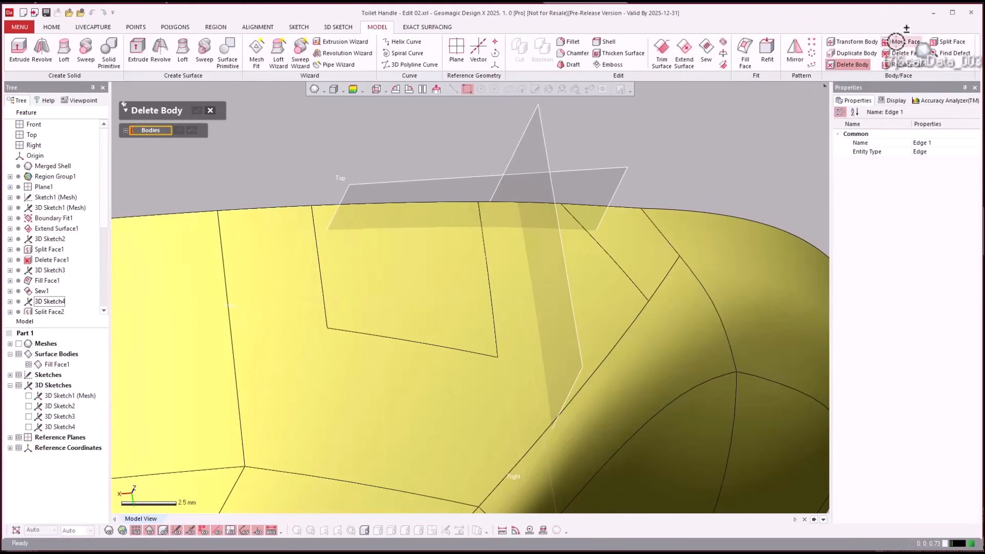
left_click(901, 53)
left_click(398, 204)
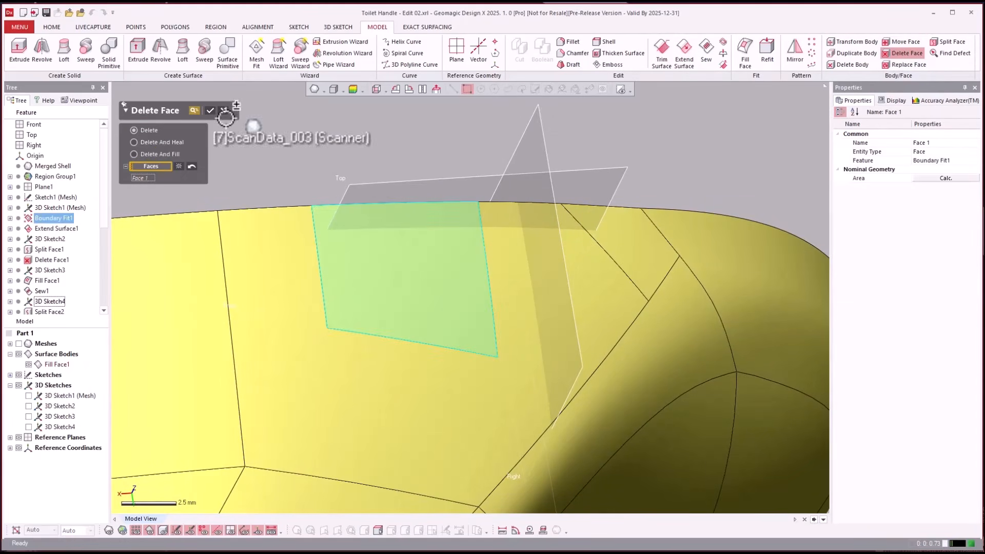
mouse_move(365, 153)
right_mouse_down()
mouse_move(426, 154)
mouse_move(380, 154)
right_mouse_up()
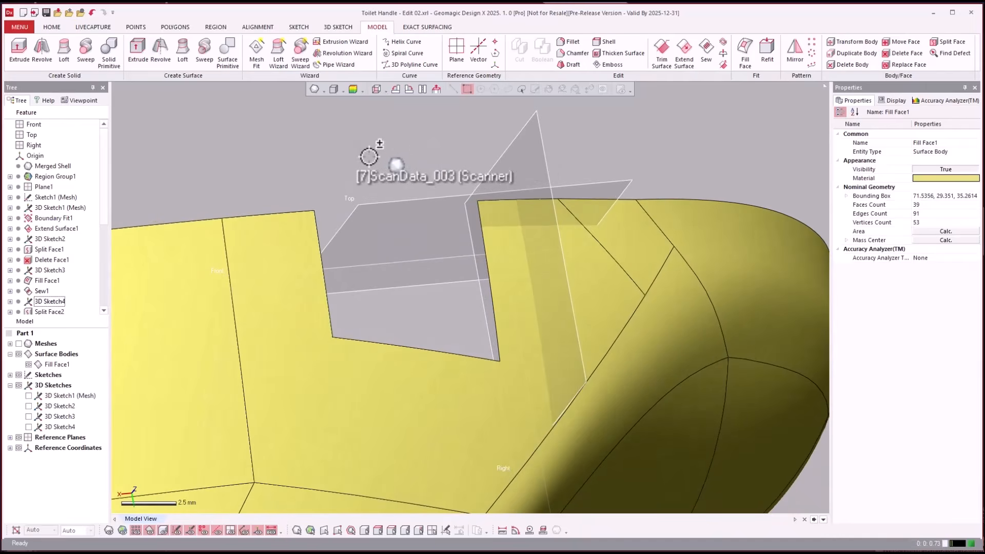
- Sketch a 3D spline about 8 mm long bridging the two open corners of the notch, and exit the sketch
right_click(345, 152)
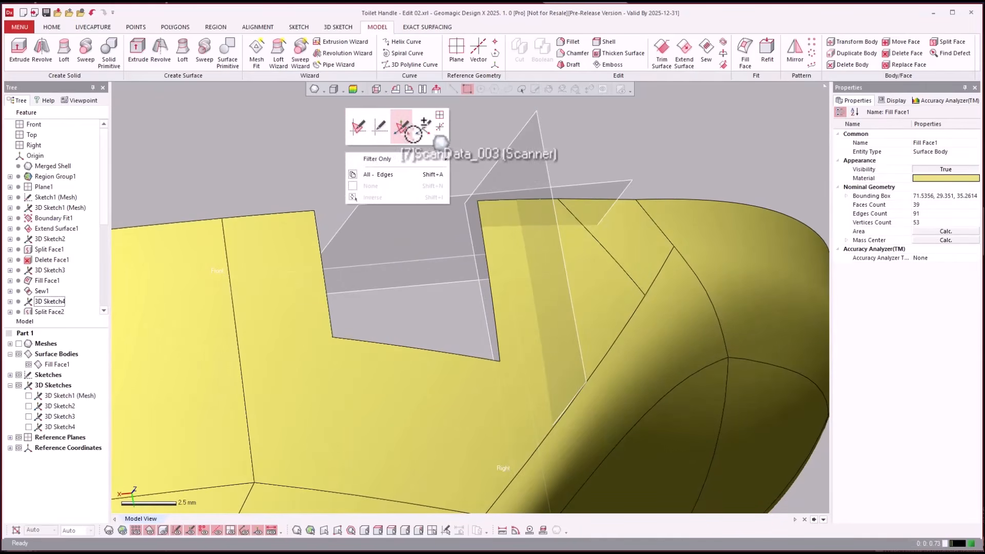
left_click(425, 129)
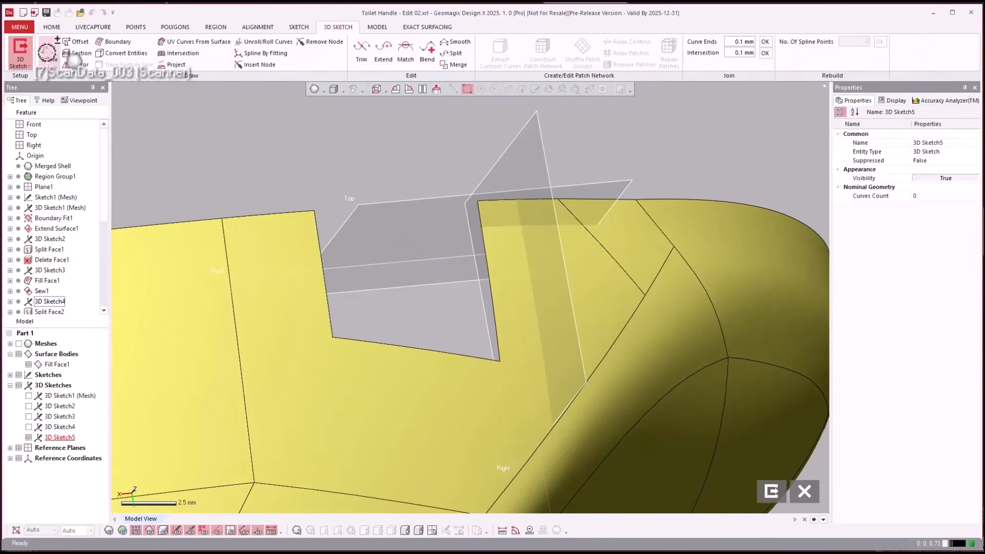
left_click(48, 53)
left_click(314, 211)
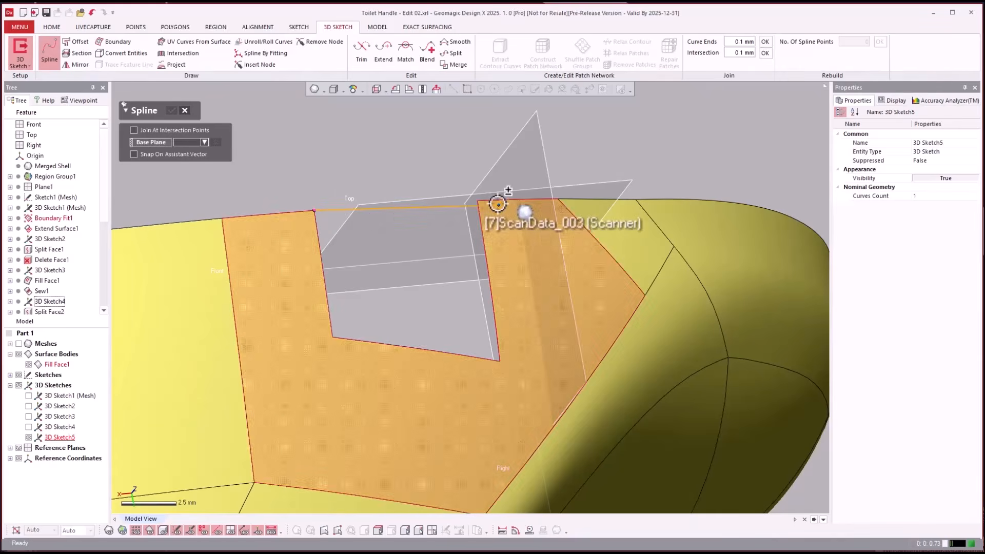
double_click(477, 202)
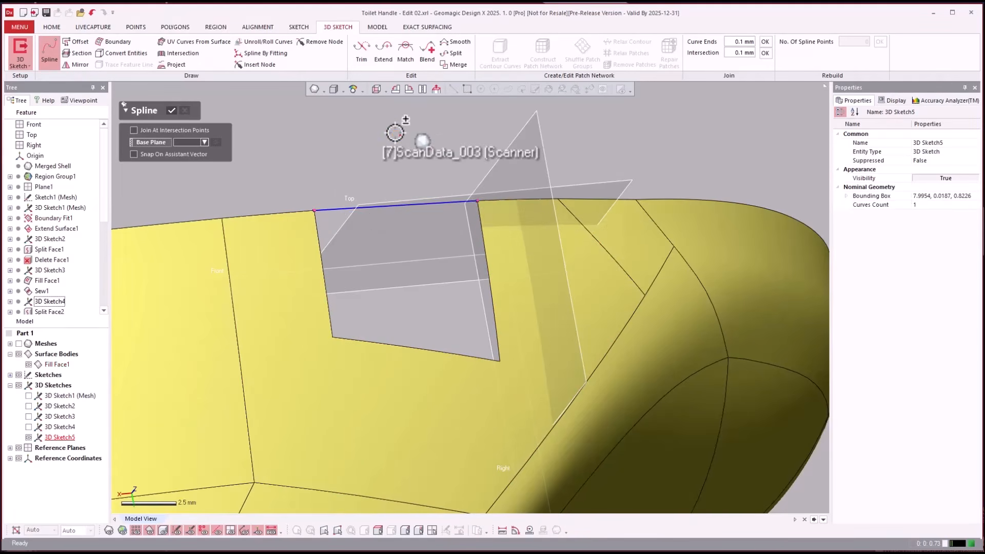
left_click(396, 133)
key("Escape")
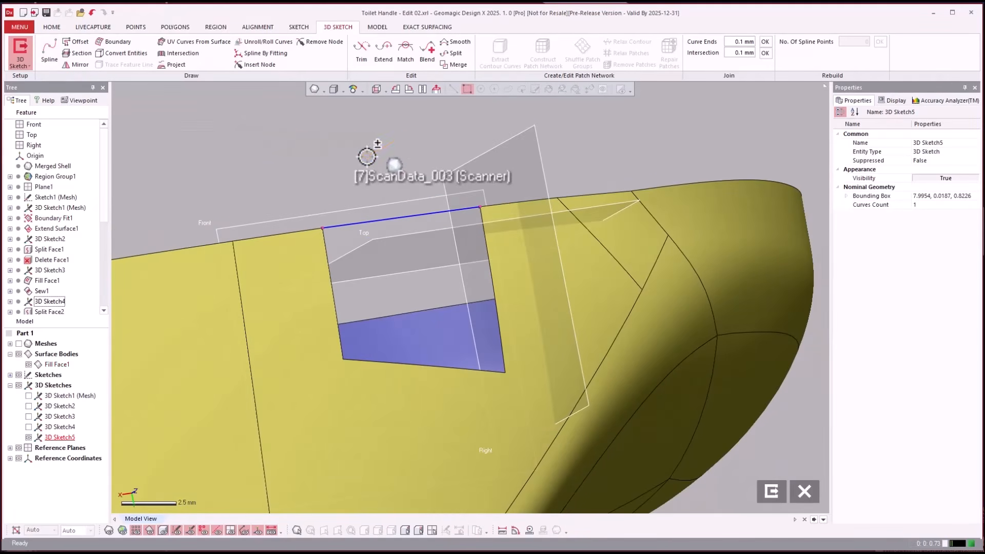
left_click(772, 492)
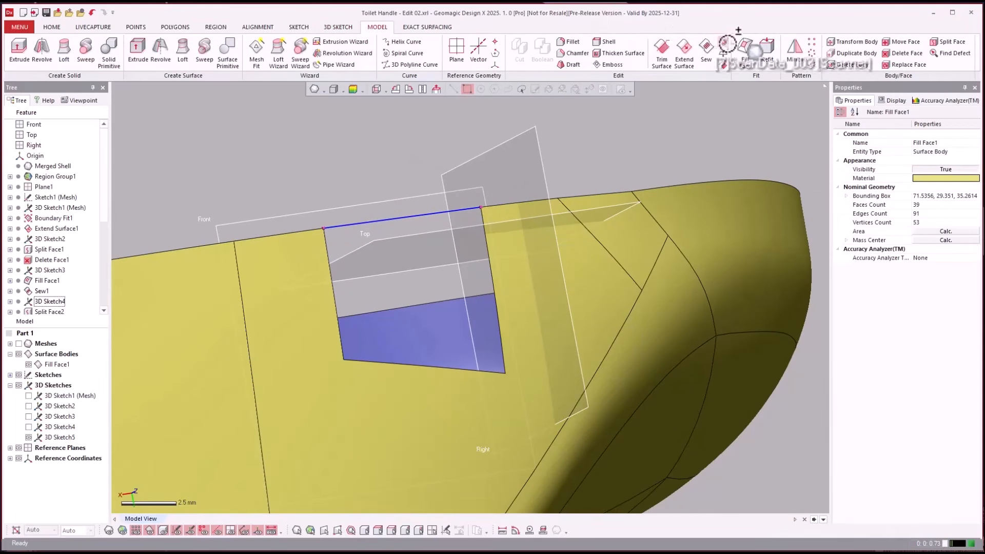
- Fill the notch with a Fill Face bounded by its three surface edges and the bridging spline, without continuity constraints or merging
left_click(739, 45)
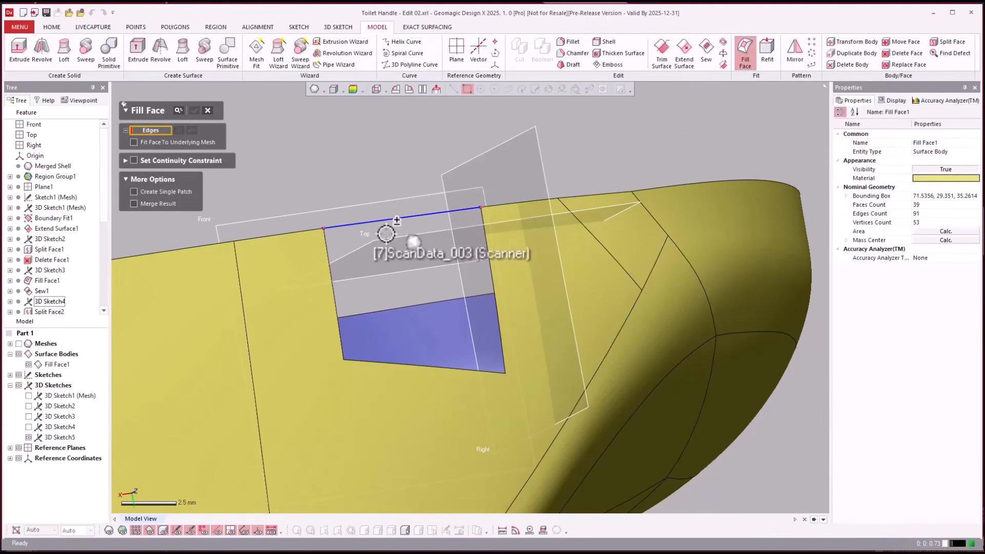
left_click(328, 249)
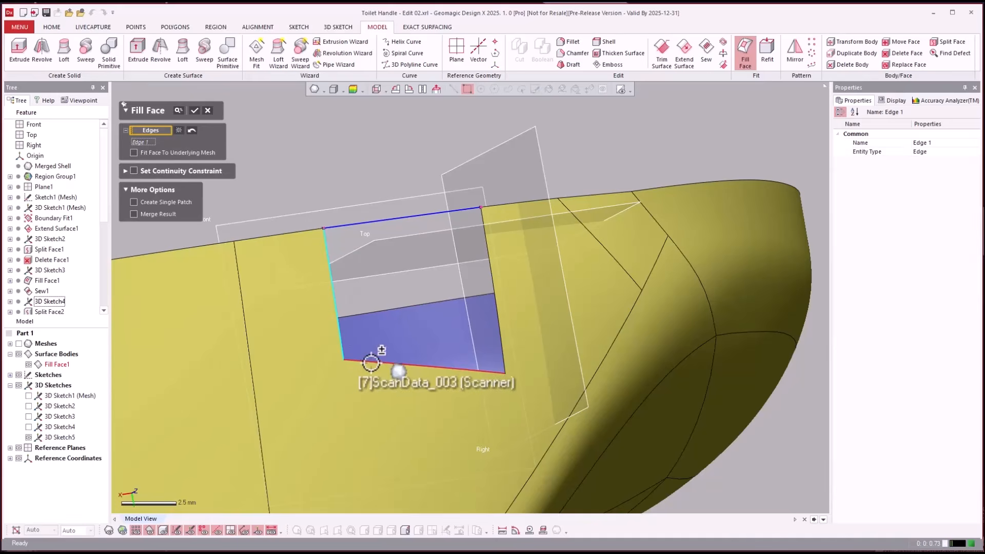
left_click(371, 362)
left_click(499, 336)
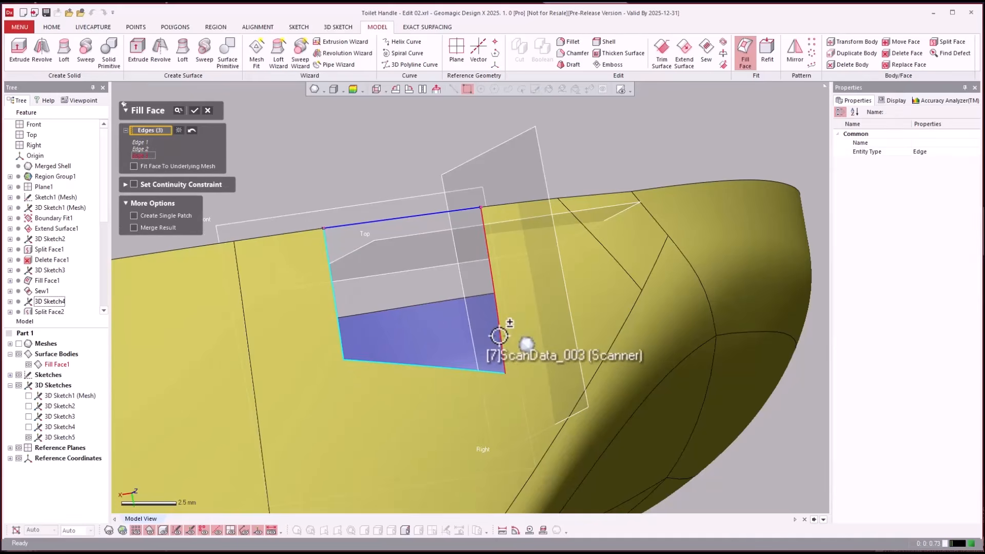
left_click(429, 213)
key("Return")
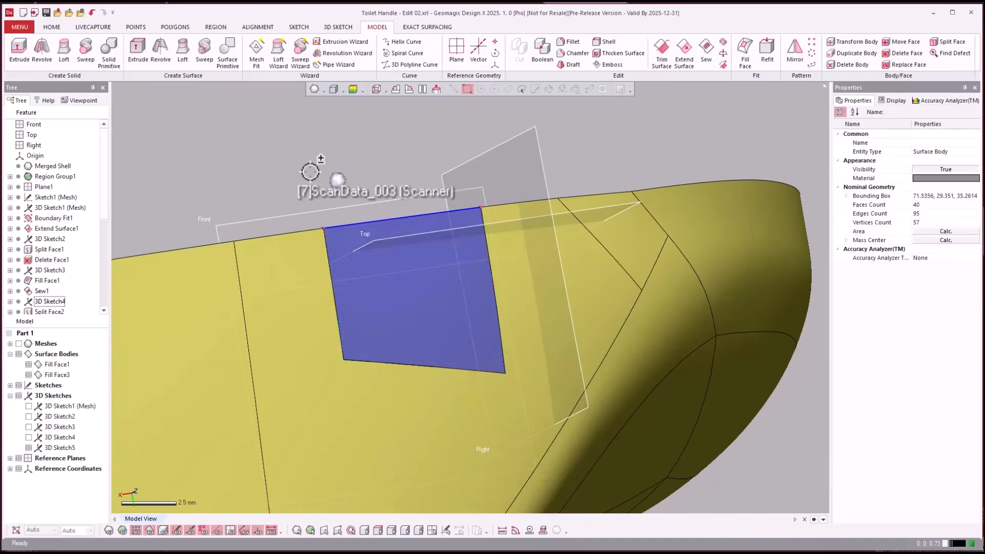
- Reverse the normal of the fill patch in the notch so its outer side matches the surrounding surface
right_click_drag(310, 170, 424, 181)
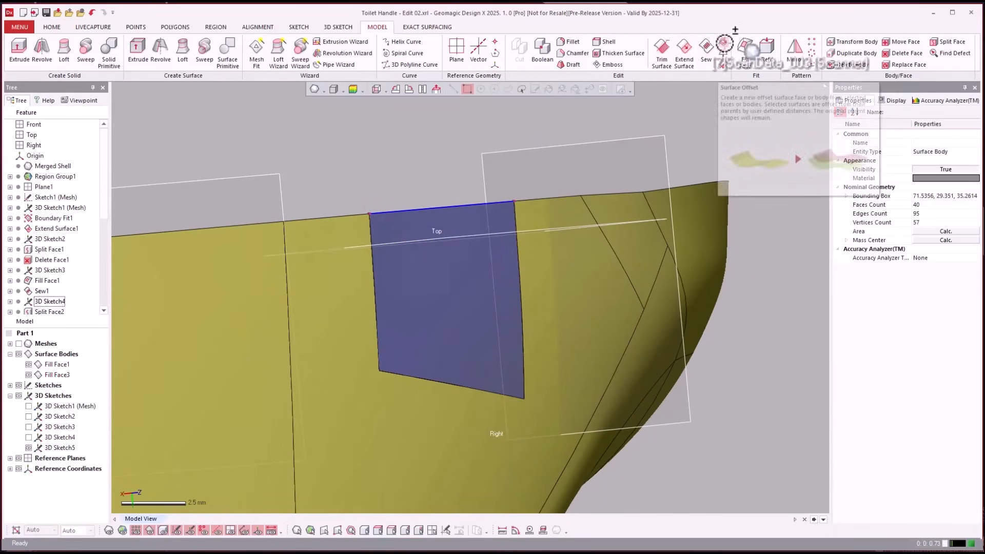
left_click(723, 53)
left_click(450, 282)
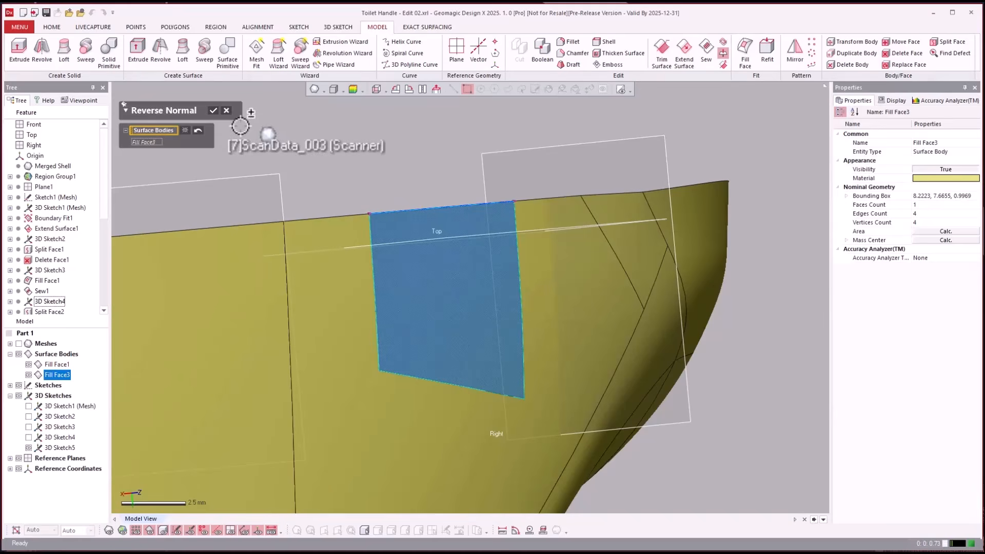
left_click(213, 111)
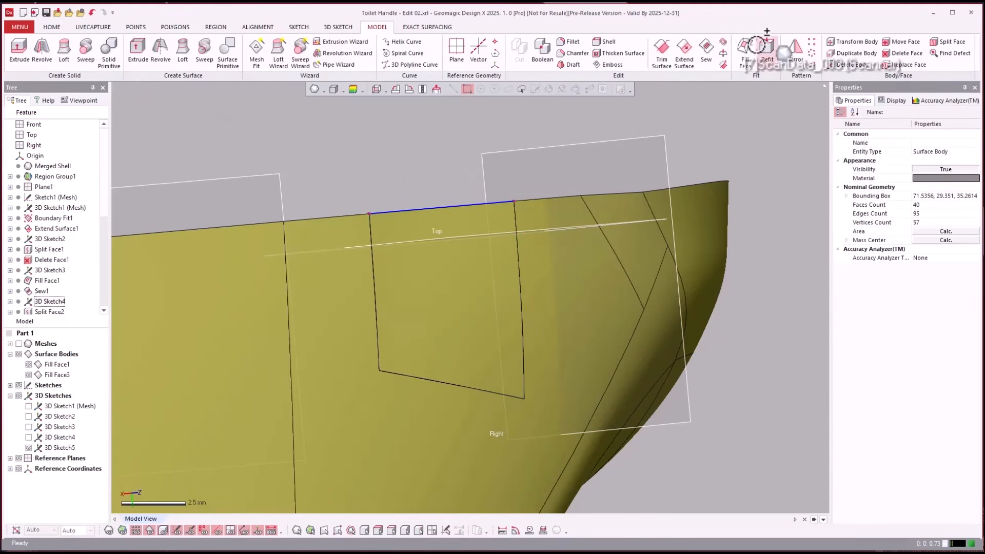
left_click(706, 51)
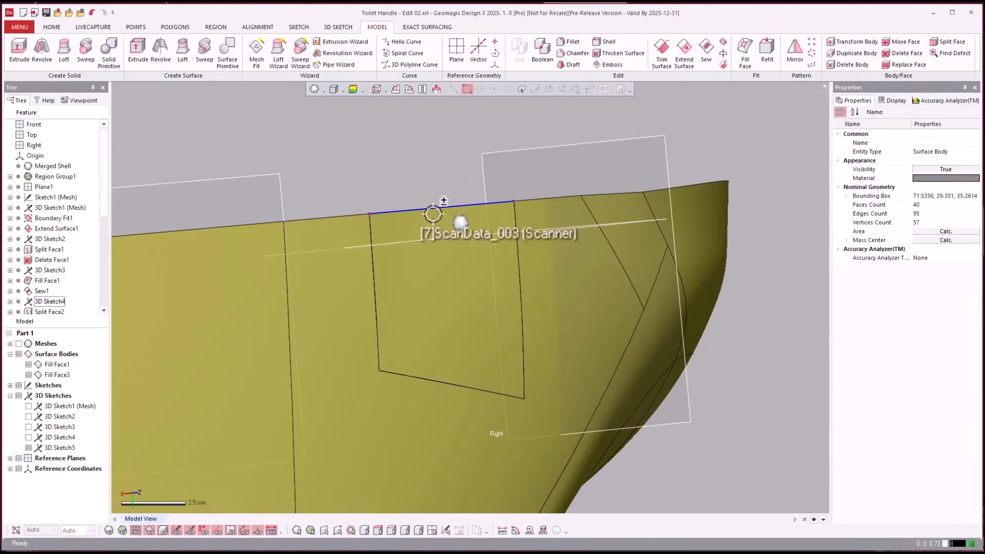
left_click(418, 236)
left_click(341, 247)
left_click(323, 248)
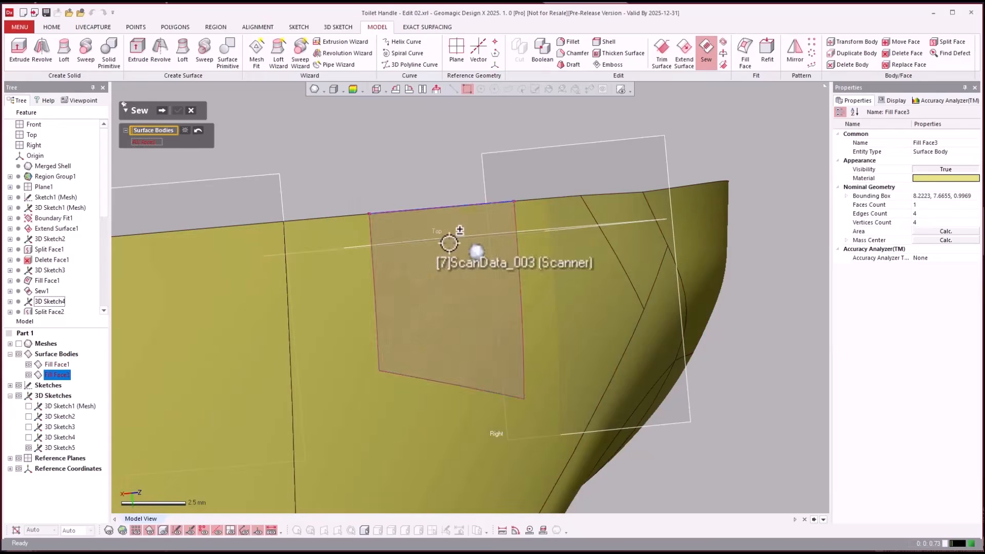
left_click(308, 249)
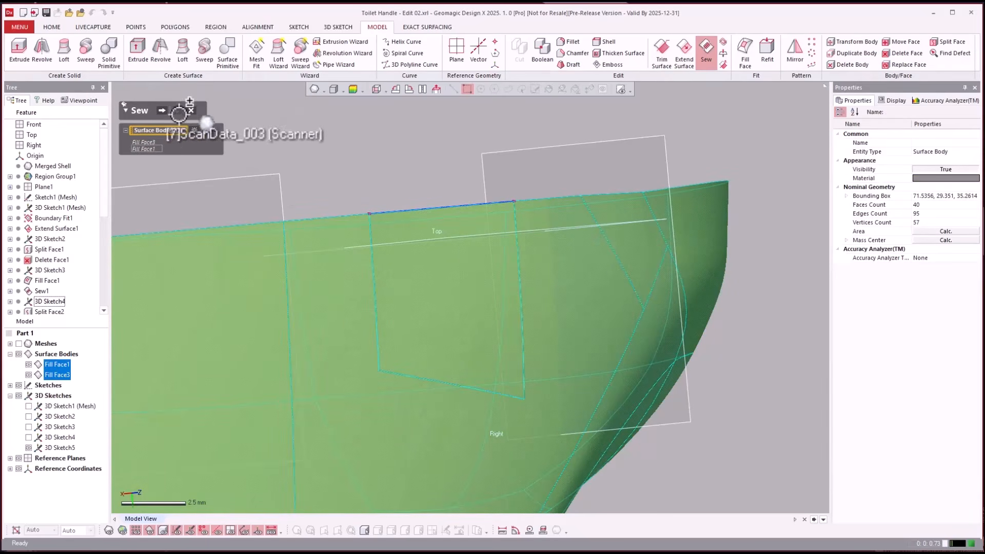
left_click(161, 110)
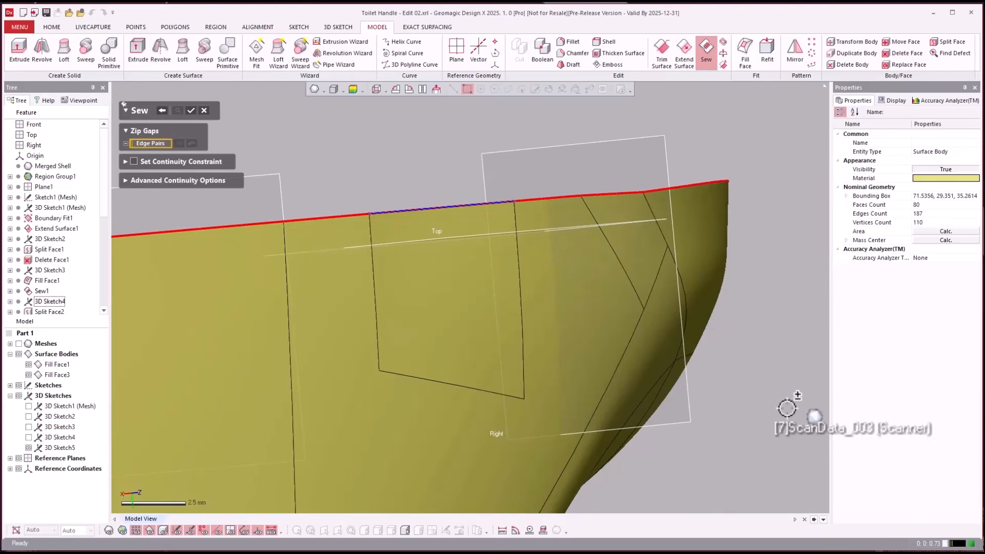
right_click_drag(784, 404, 330, 402)
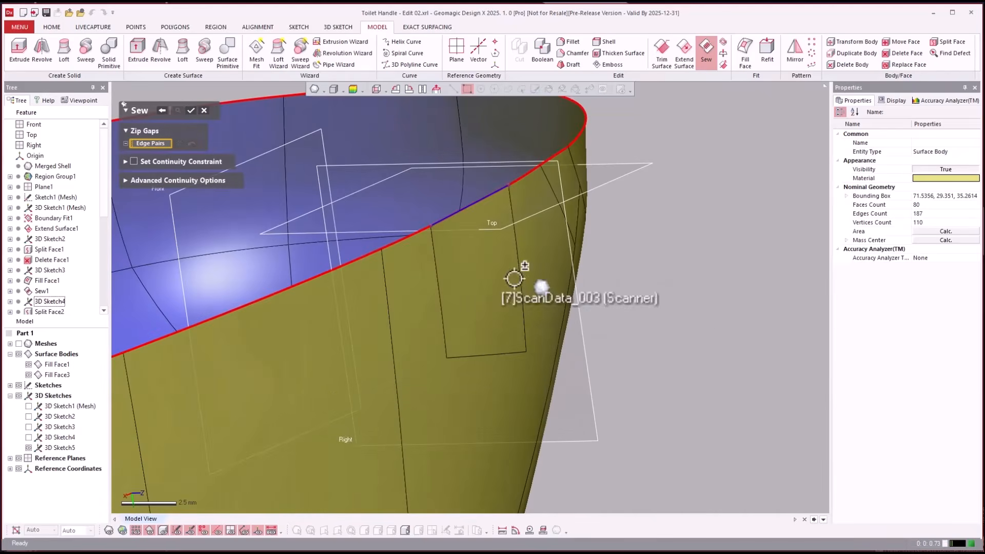
right_click_drag(694, 297, 358, 191)
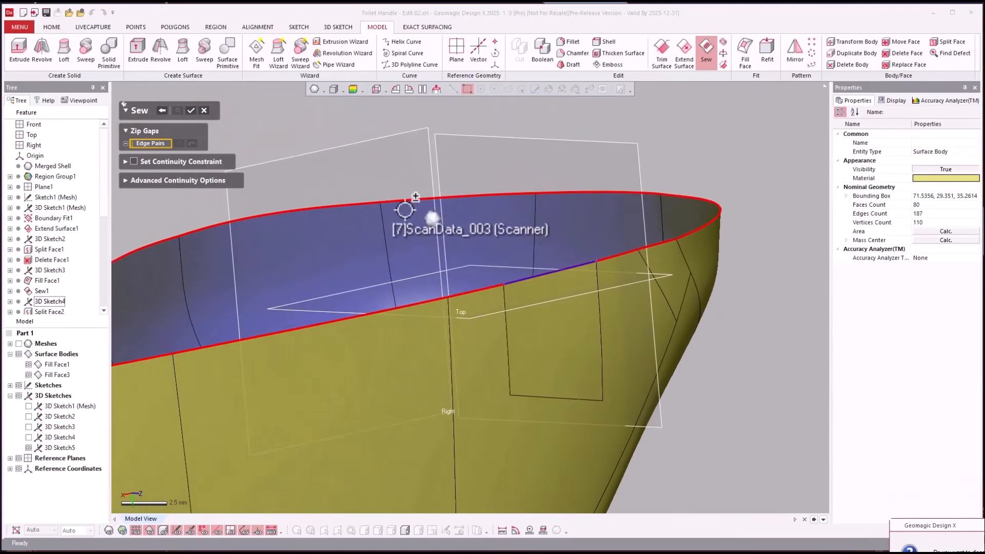
key("Return")
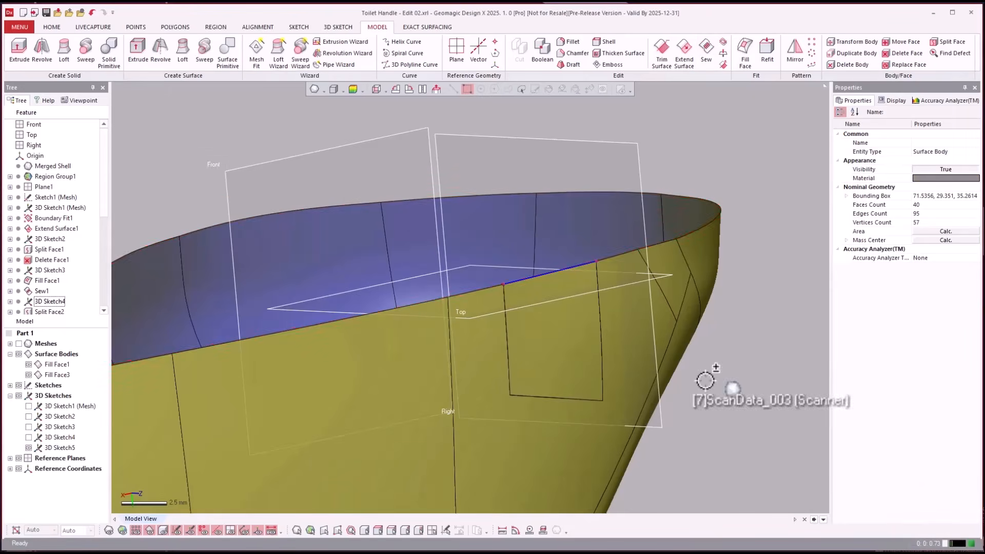
- Hide the bridging spline's 3D sketch, and highlight the main surface and the fill patch as separate bodies
mouse_move(705, 380)
right_mouse_down()
mouse_move(679, 327)
mouse_move(631, 328)
right_mouse_up()
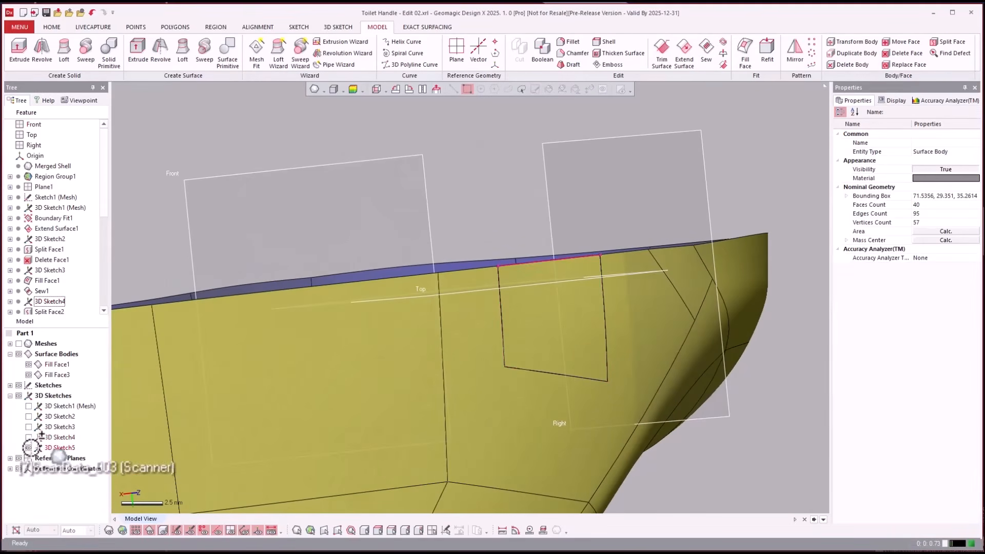
right_click_drag(264, 187, 660, 374)
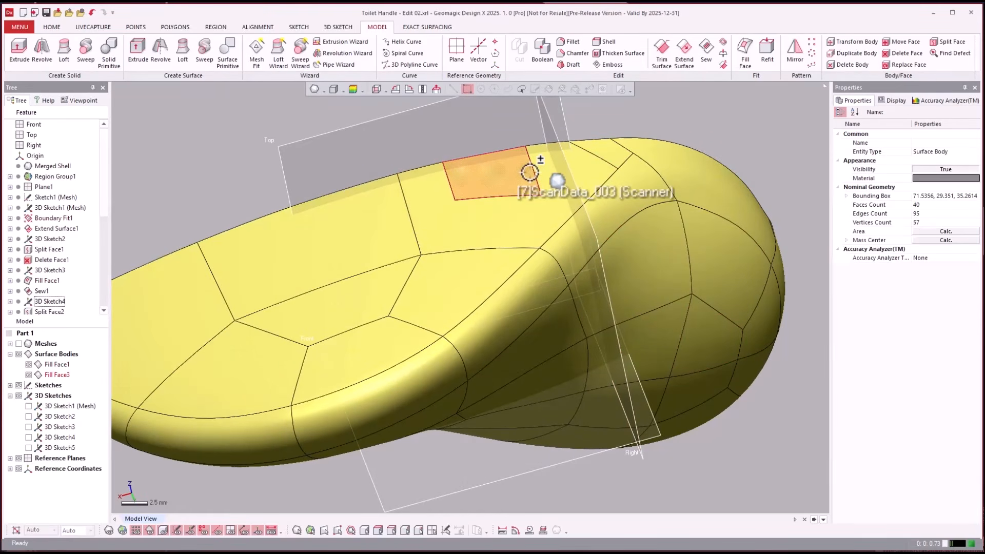
left_click(54, 218)
scroll(57, 231, "down", 4)
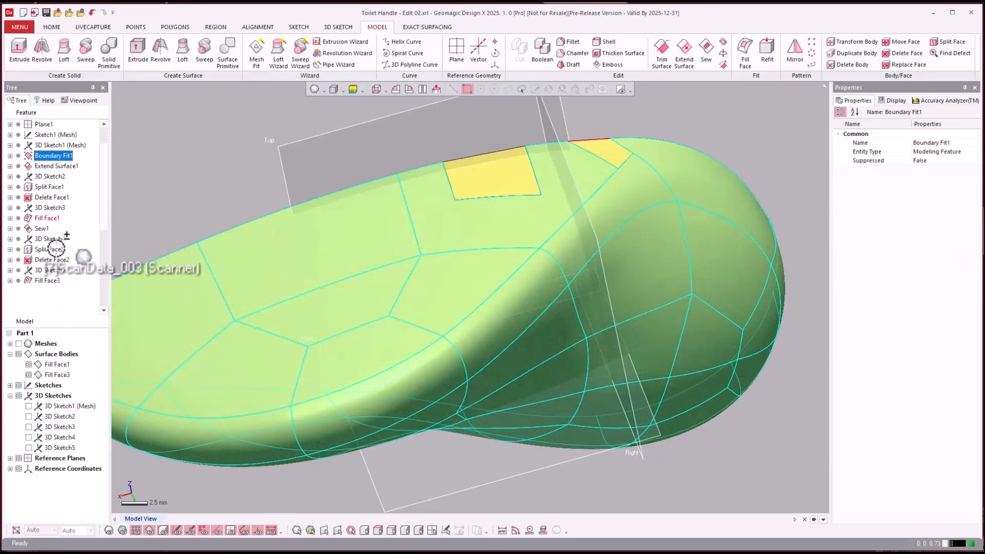
left_click(210, 196)
right_click_drag(210, 196, 286, 193)
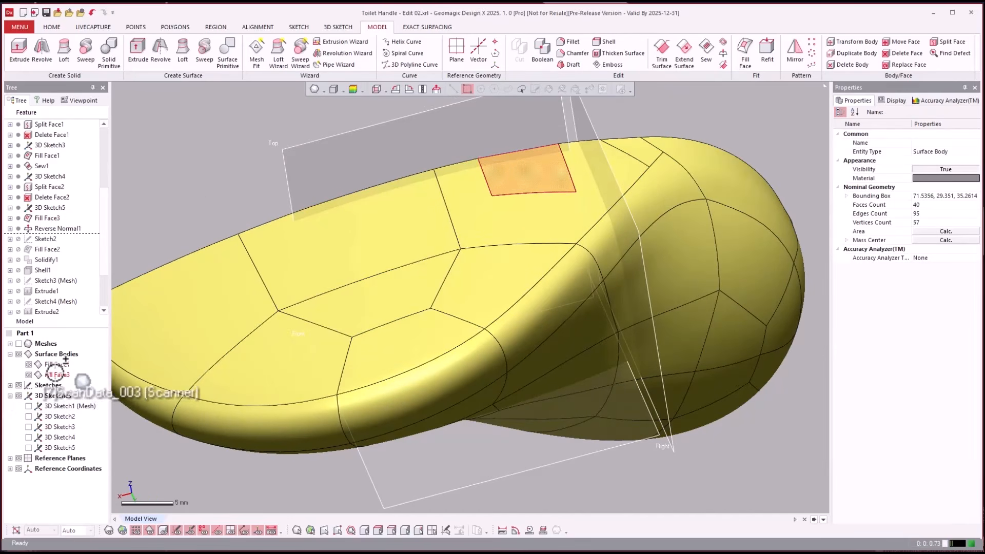
mouse_move(54, 373)
left_mouse_down()
mouse_move(63, 334)
mouse_move(56, 370)
mouse_move(68, 361)
left_mouse_up()
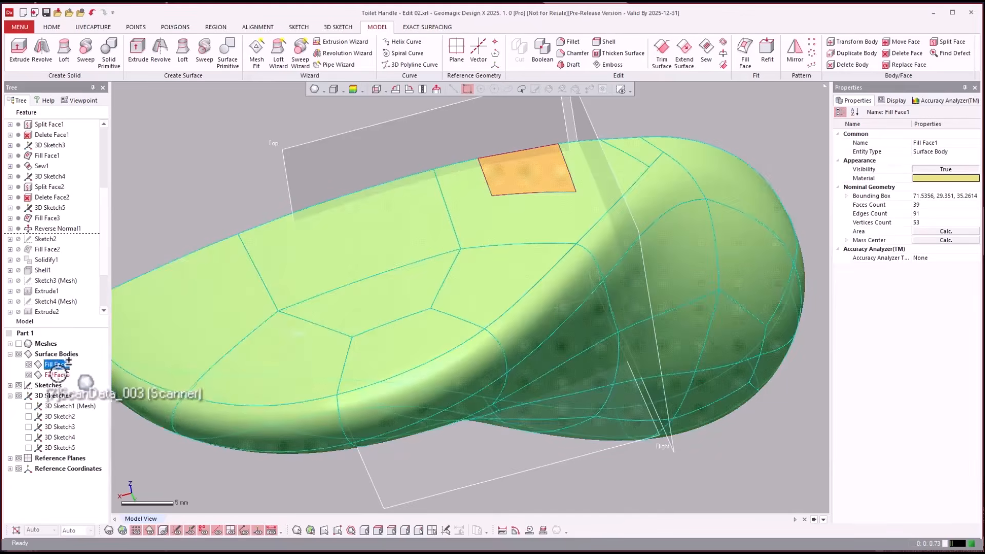
left_click(58, 375)
left_click(154, 169)
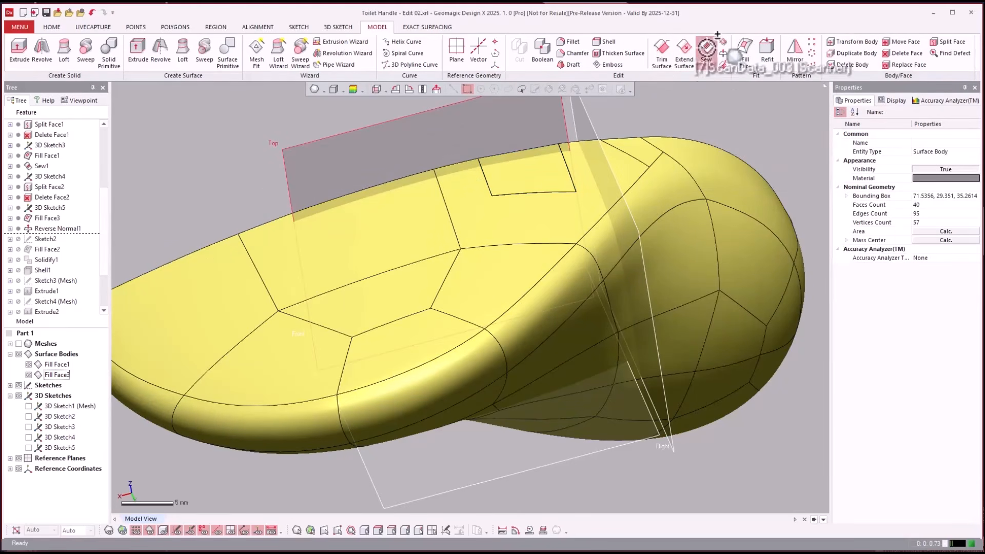
- Sew the fill patch to the main handle surface without a continuity constraint, and select the resulting body to check it
left_click(711, 48)
left_click(495, 171)
left_click(477, 183)
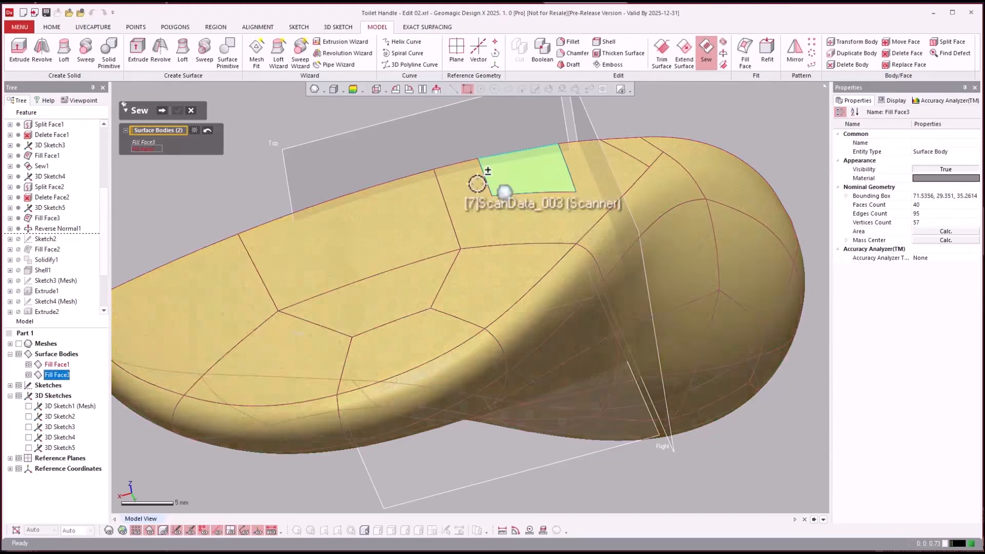
left_click(162, 110)
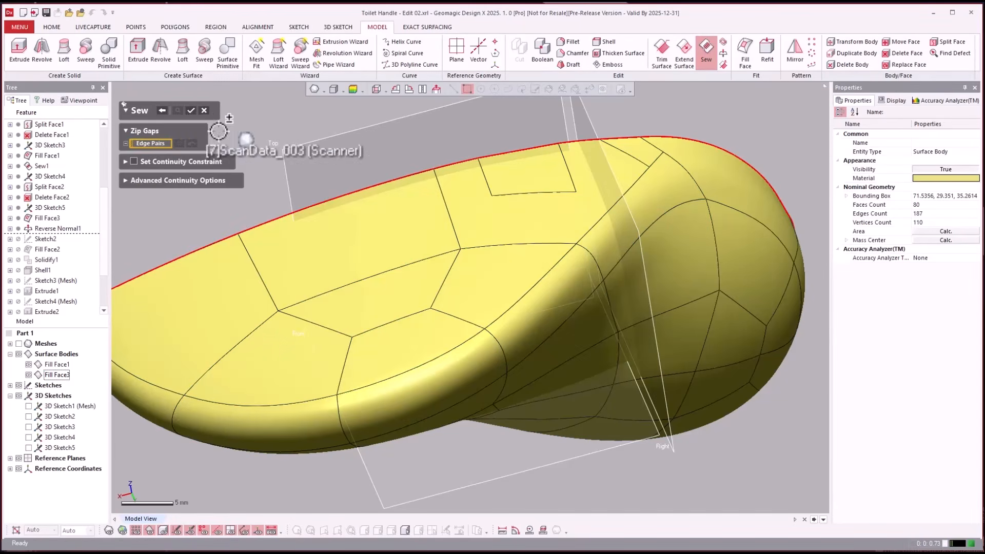
left_click(193, 110)
left_click(440, 185)
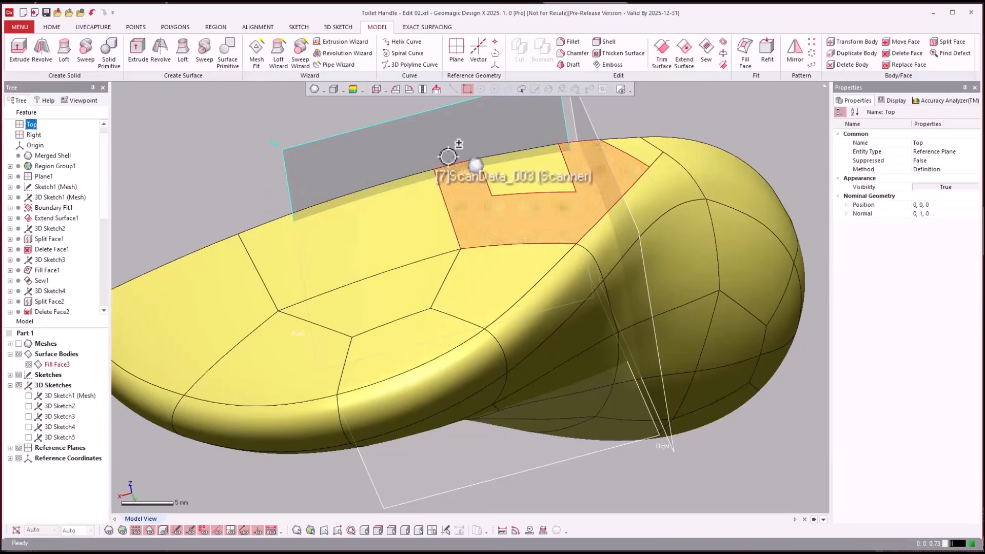
left_click(55, 364)
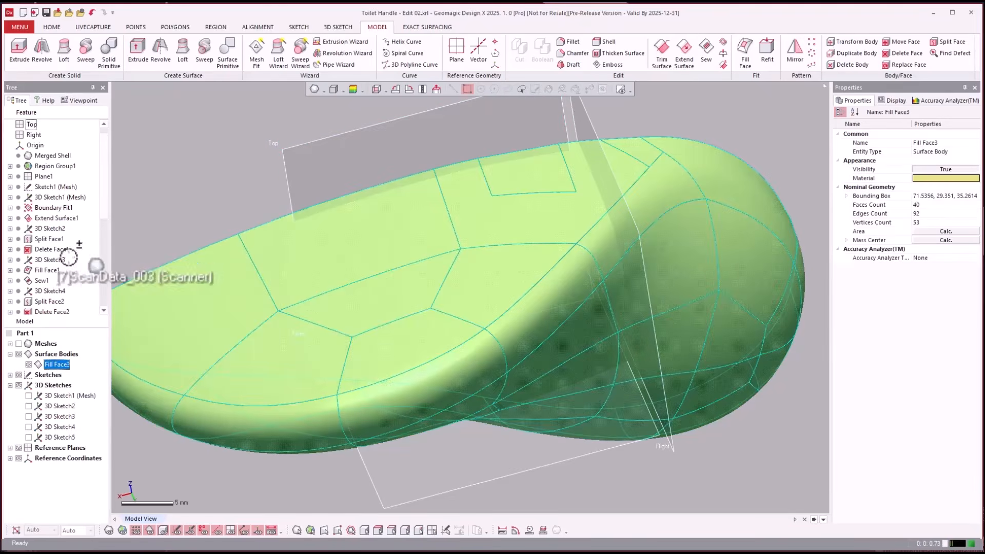
- Roll the feature history forward to Fill Face2
left_click(46, 248)
scroll(45, 248, "down", 4)
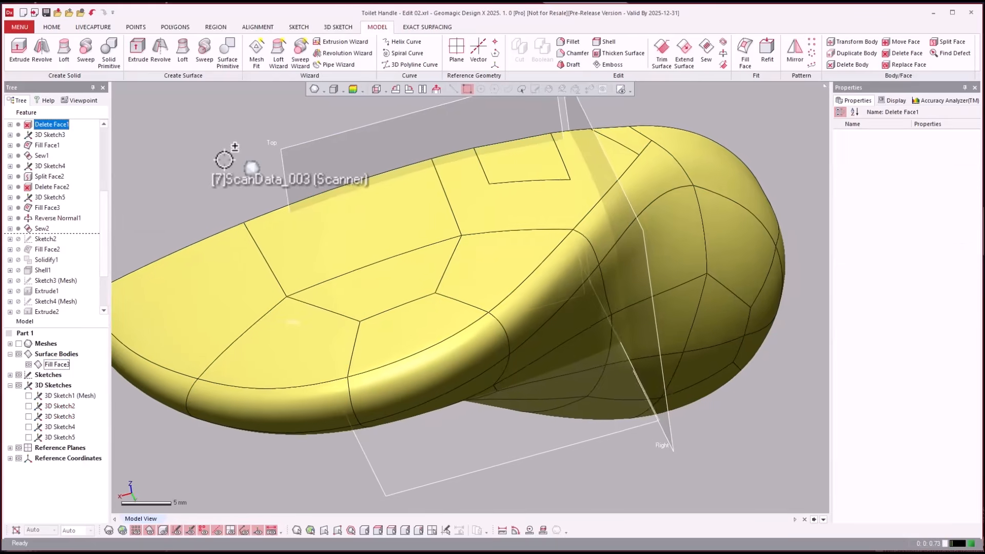
left_click(225, 160)
right_click_drag(224, 160, 21, 193)
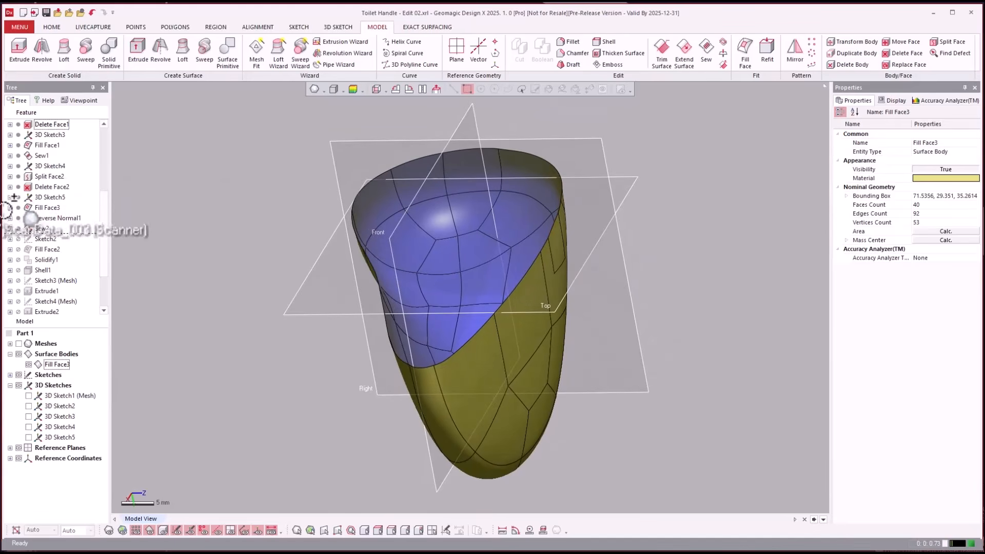
left_click(47, 250)
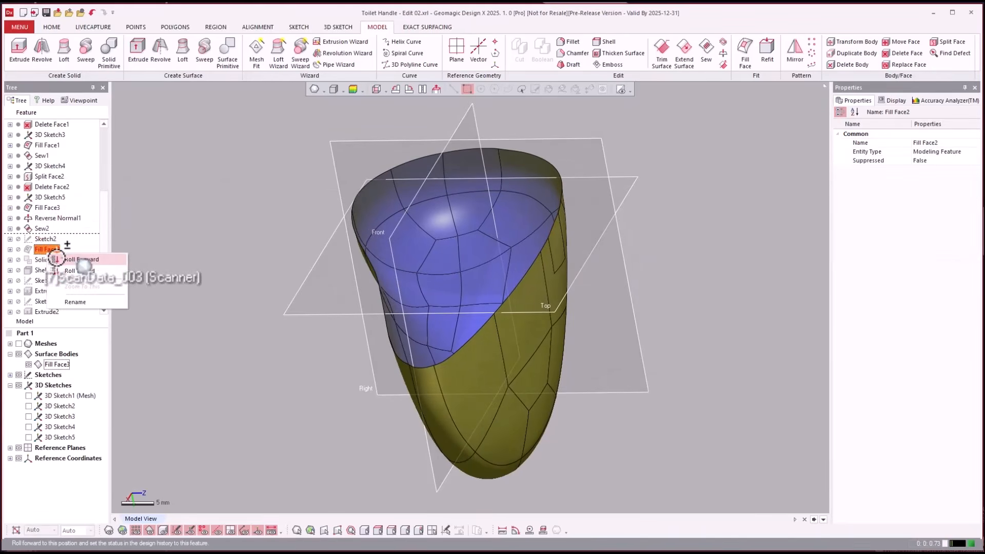
left_click(81, 259)
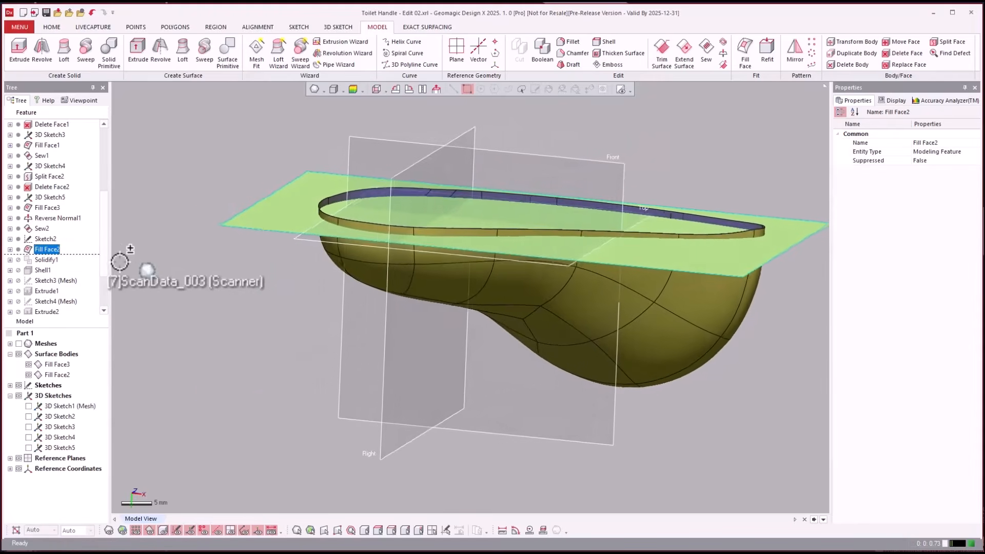
- Inspect the rectangle in Sketch2 and the edge selection and options of Fill Face2, closing each one after viewing
right_click_drag(121, 260, 76, 243)
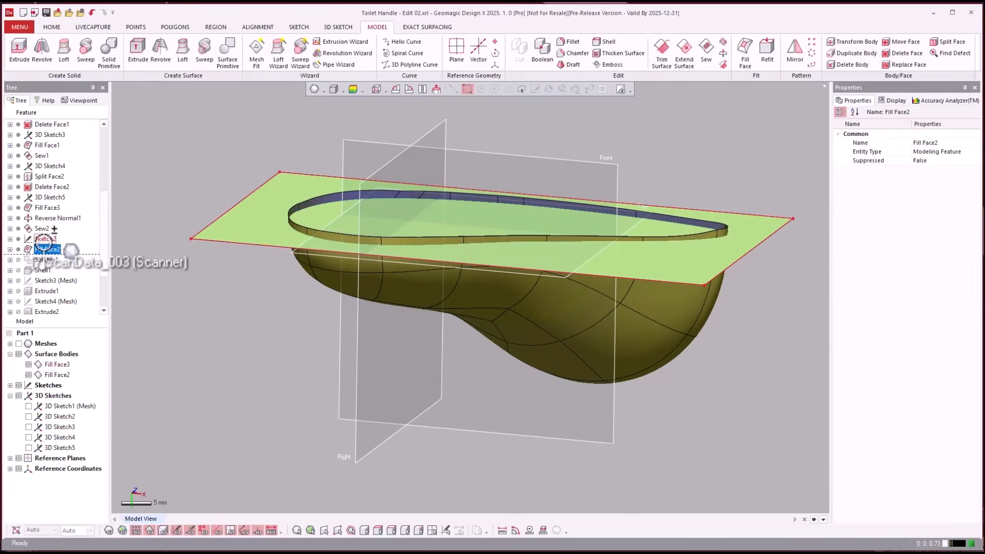
double_click(44, 239)
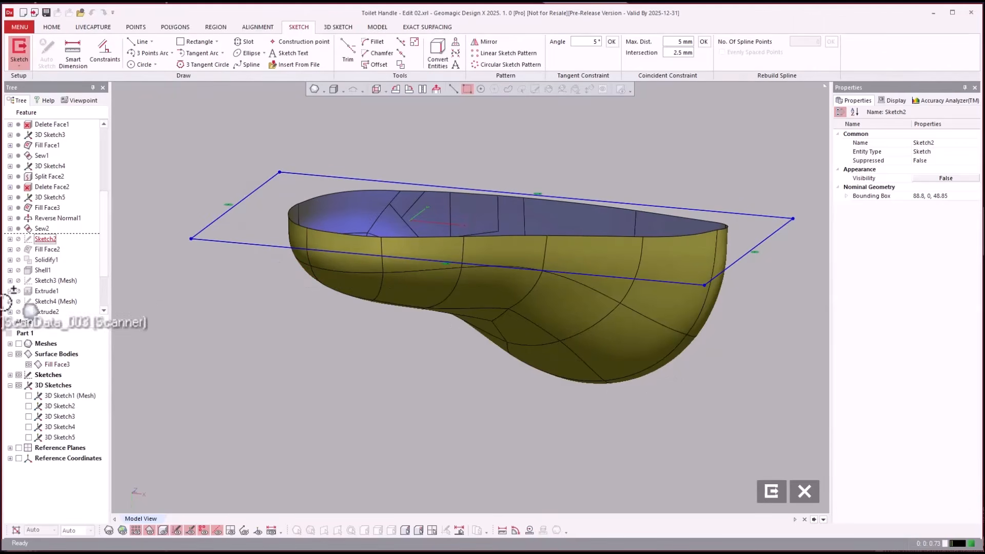
left_click(803, 491)
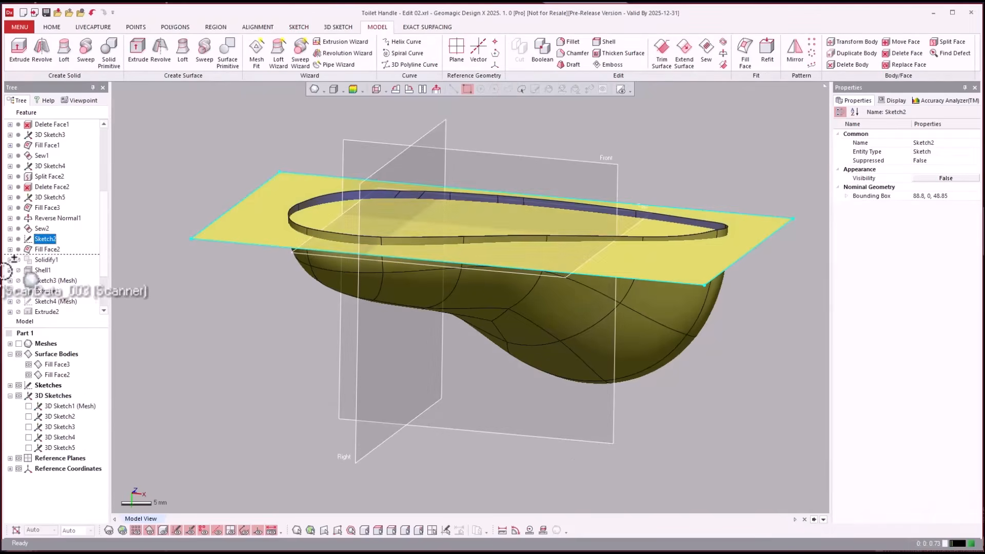
double_click(47, 250)
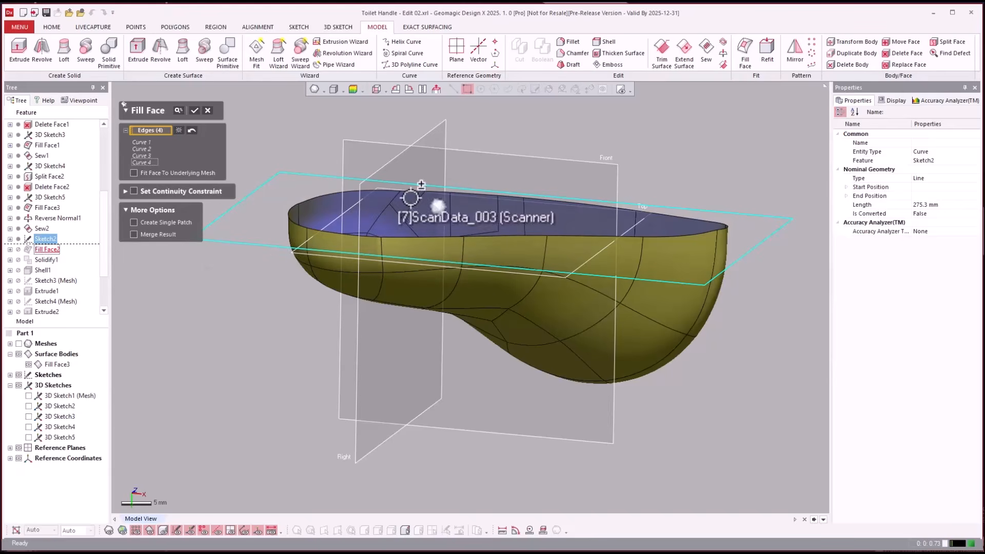
left_click(193, 110)
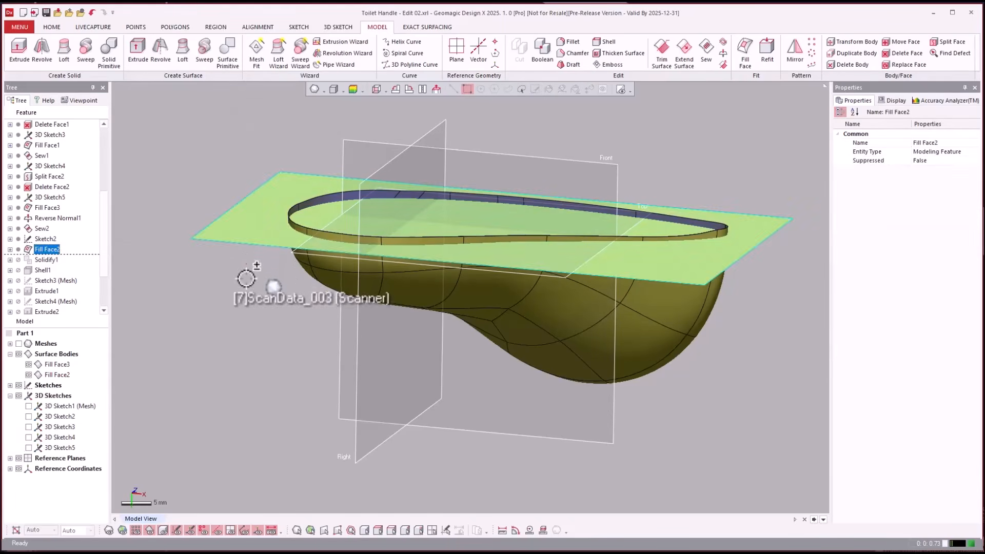
- Examine the Solidify1 entry in the history and where the planar face crosses the handle surface below its open rim
left_click(50, 260)
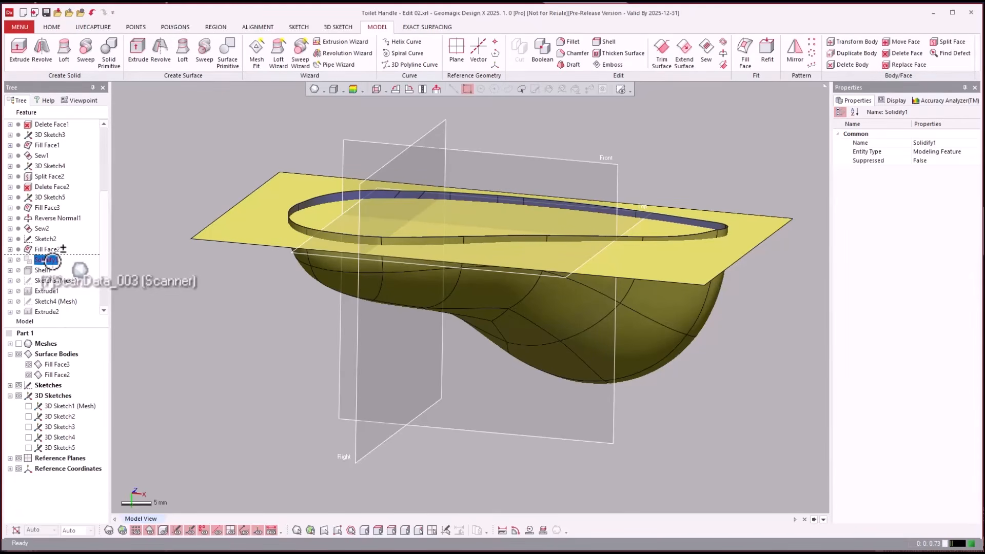
left_click(539, 156)
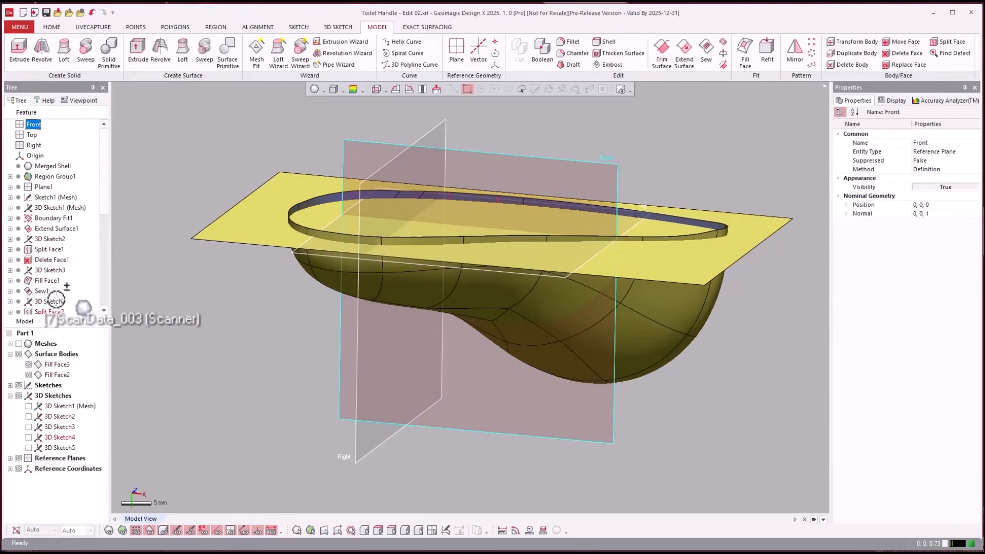
key("Escape")
scroll(62, 283, "down", 5)
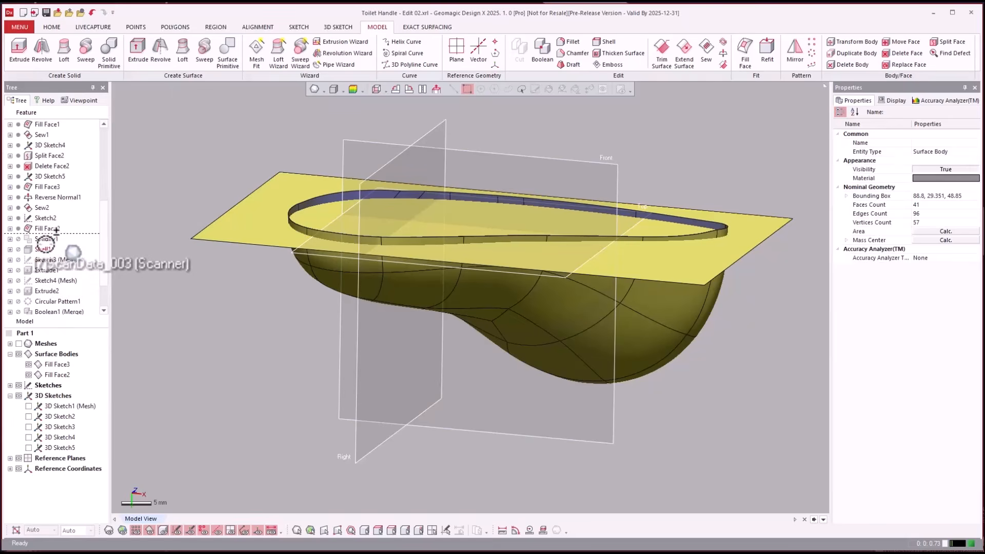
left_click(45, 239)
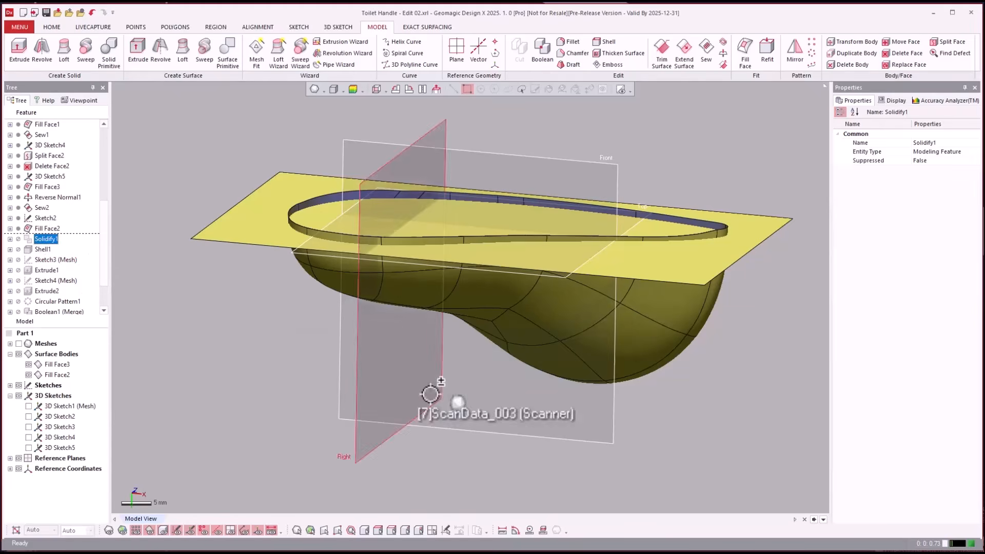
left_click(703, 478)
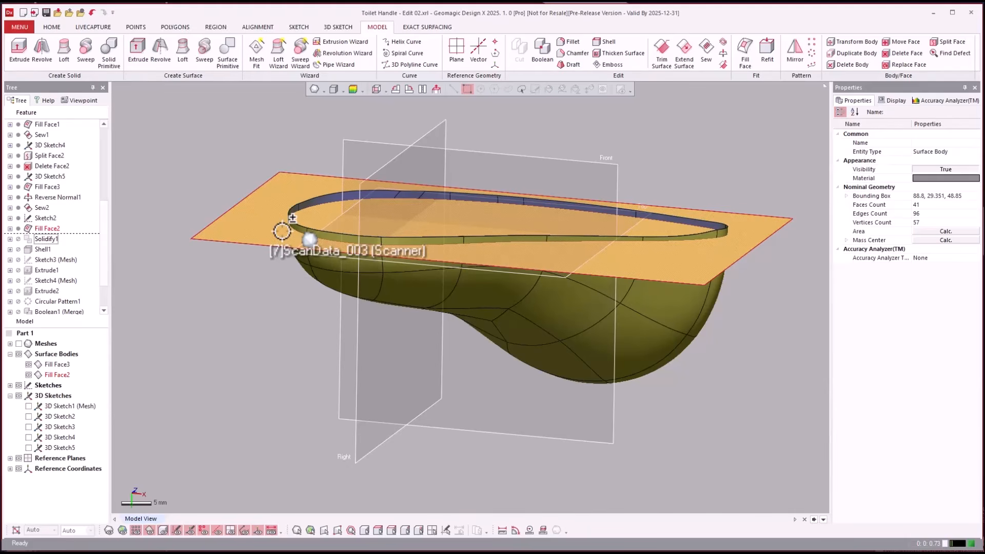
right_click_drag(282, 231, 349, 196)
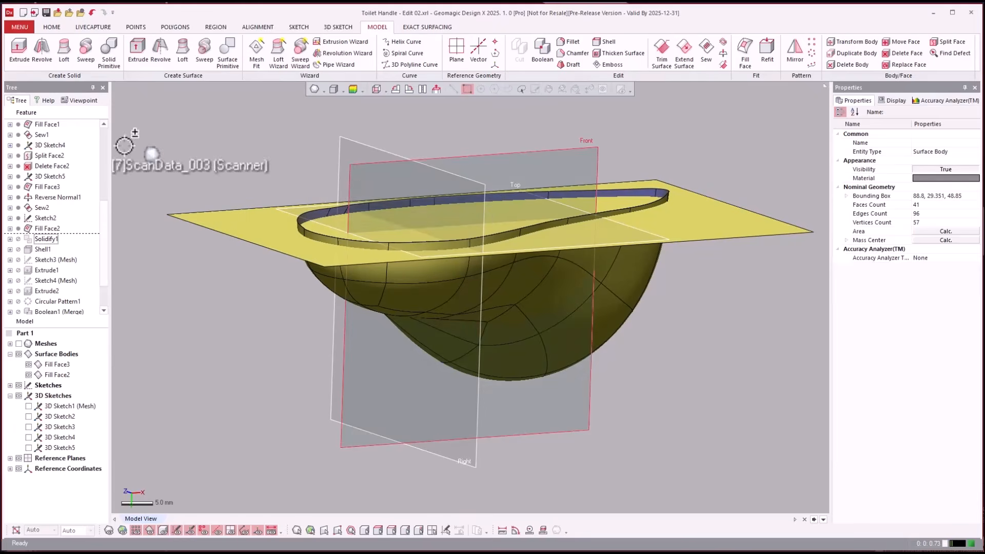
- Roll the feature history forward to Solidify1 and view the resulting solid handle body
right_click(47, 237)
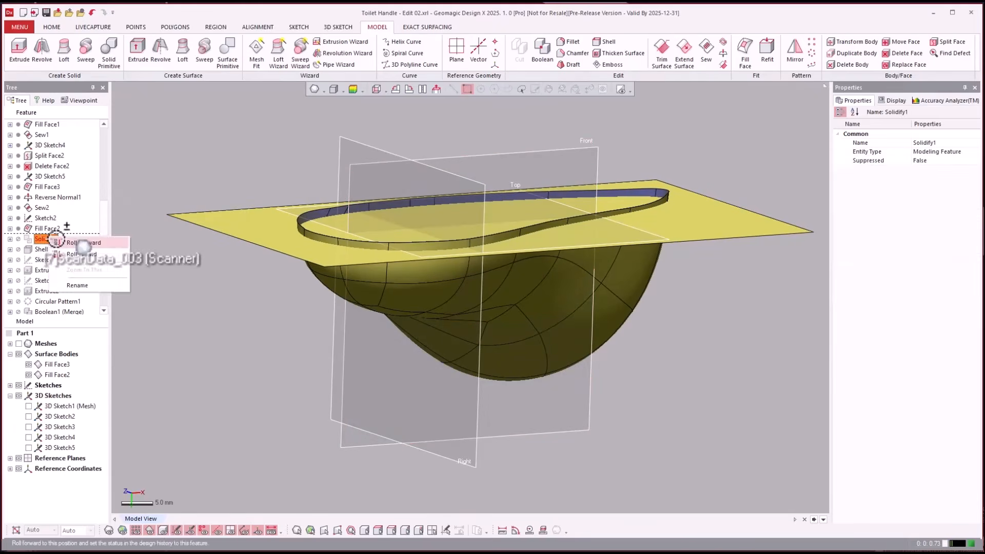
left_click(59, 239)
left_click(218, 292)
right_click_drag(218, 293, 219, 293)
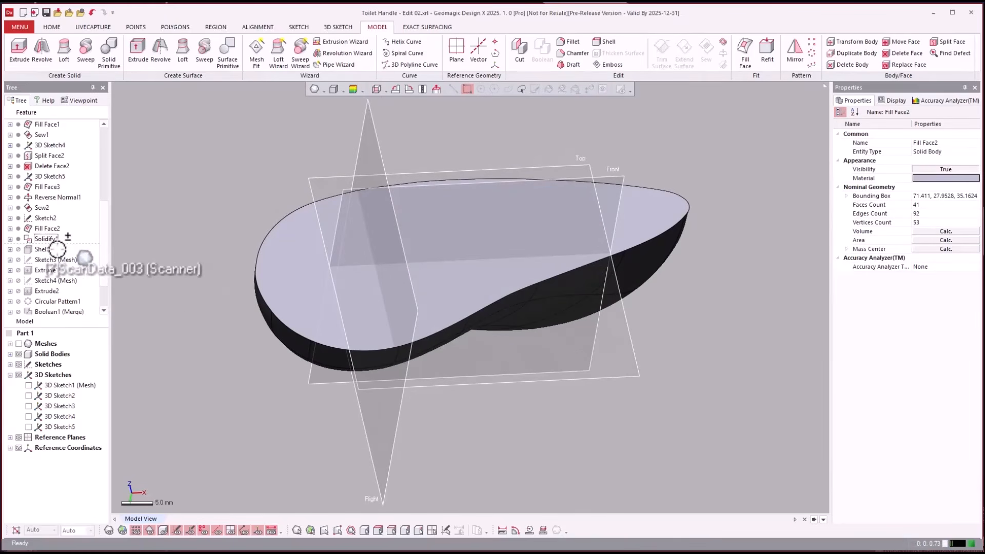
- Roll the feature history forward to Shell1 and overlay the scan mesh on the hollow handle body
right_click(43, 250)
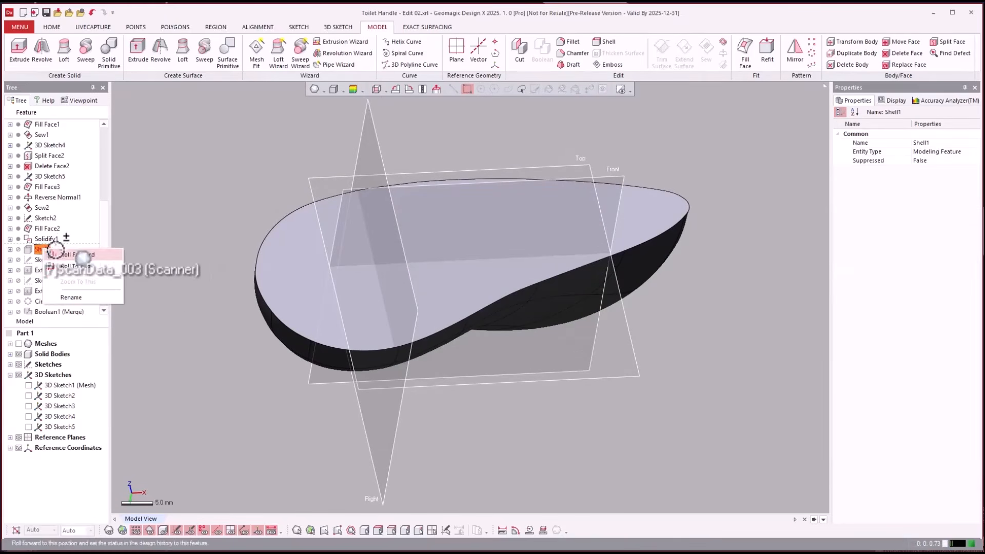
left_click(251, 199)
key("ctrl+1")
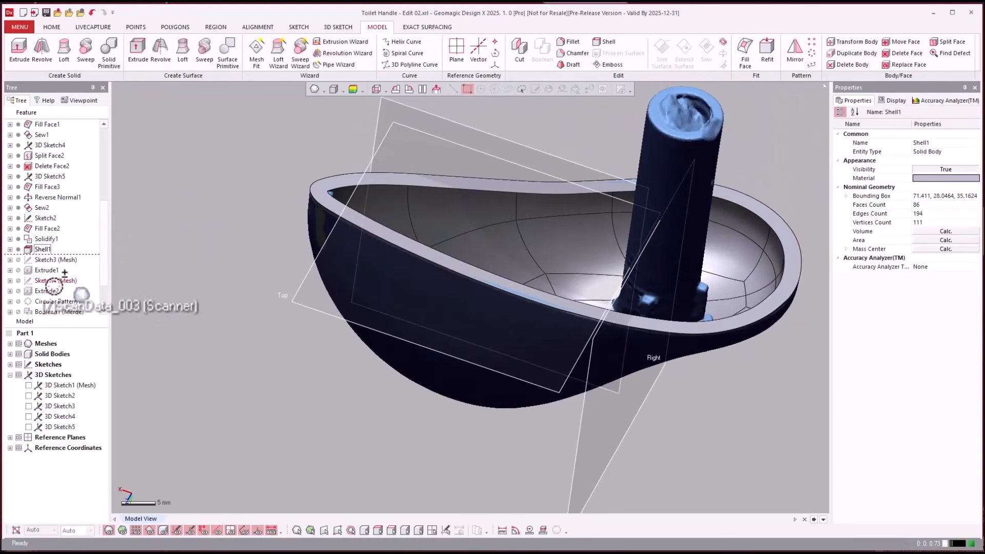
- Roll the feature history forward through Extrude1 and Extrude2 to Circular Pattern1 to bring in the post and its ribs
right_click(41, 268)
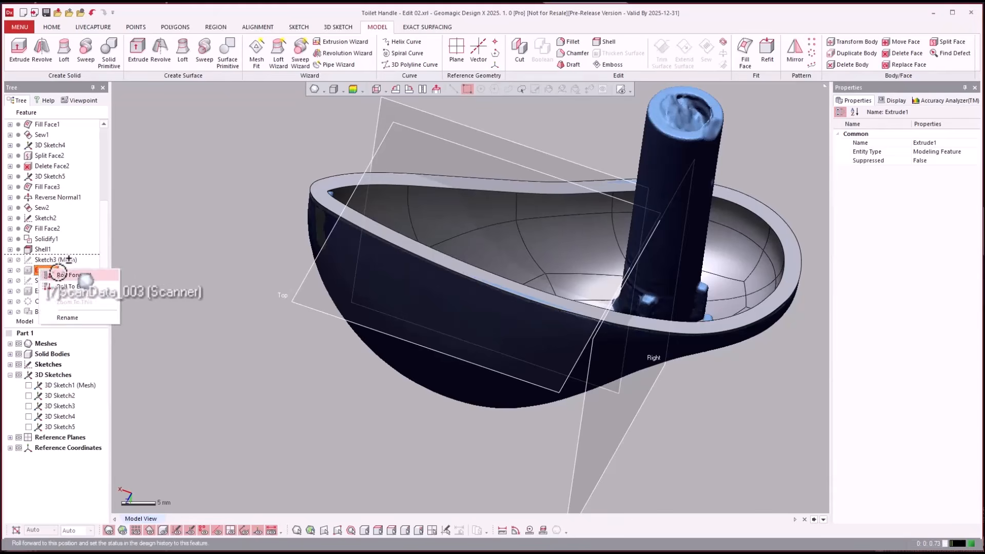
left_click(62, 274)
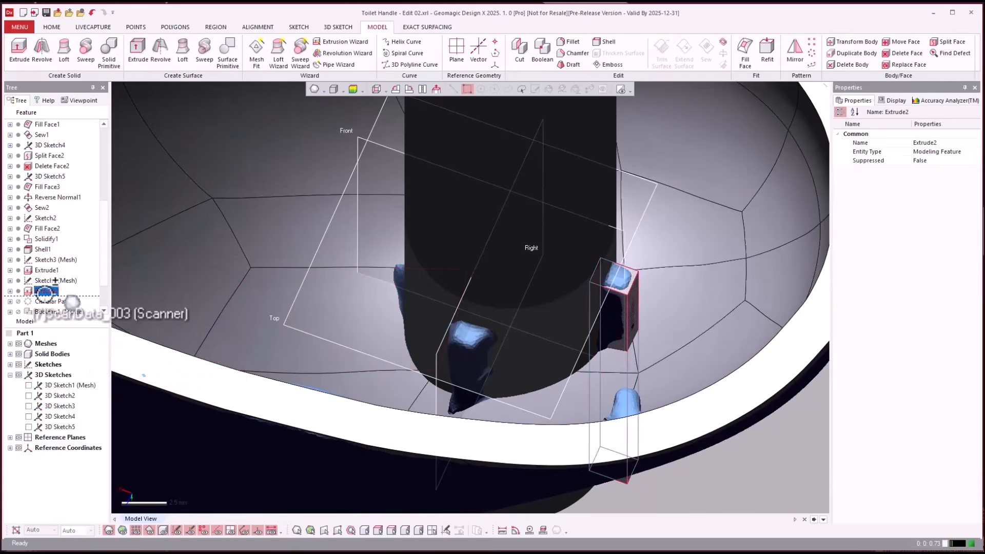
left_click(57, 310)
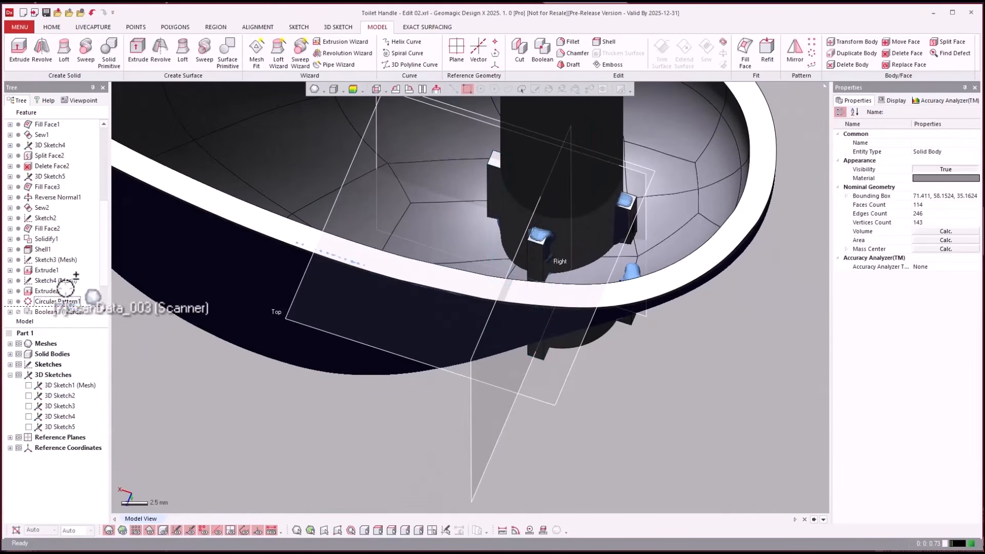
- Roll the feature history forward to Boolean1 (Merge) and hide the scan mesh
scroll(64, 289, "down", 1)
right_click(52, 280)
left_click(62, 288)
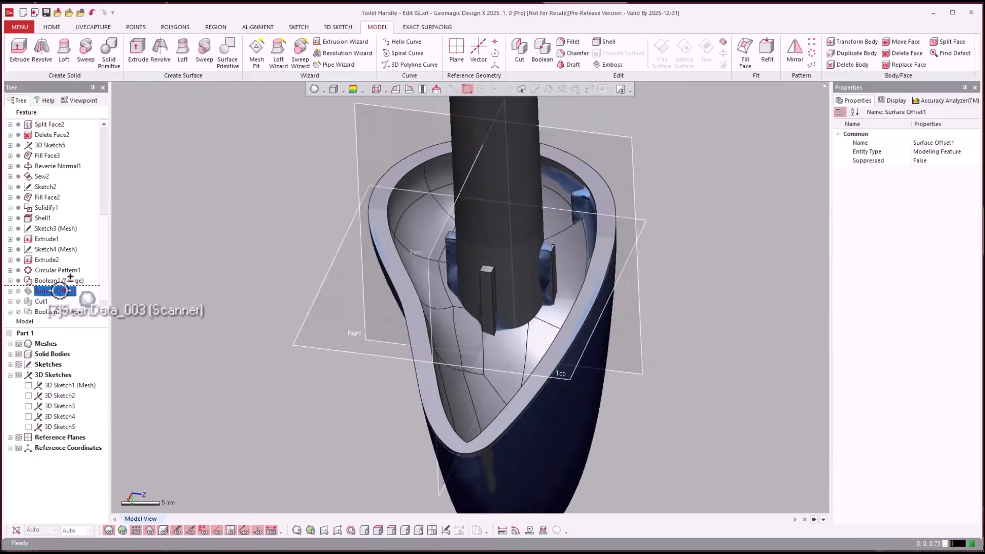
key("ctrl+1")
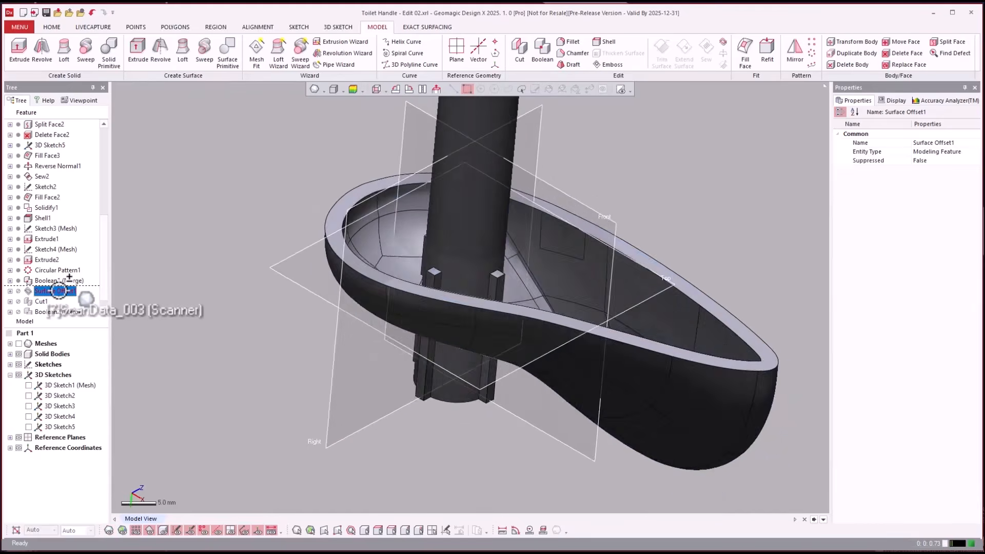
- List the solid bodies and select the Boolean1 (Merge) body to examine the merged post and ribs inside the shell
left_click(28, 385)
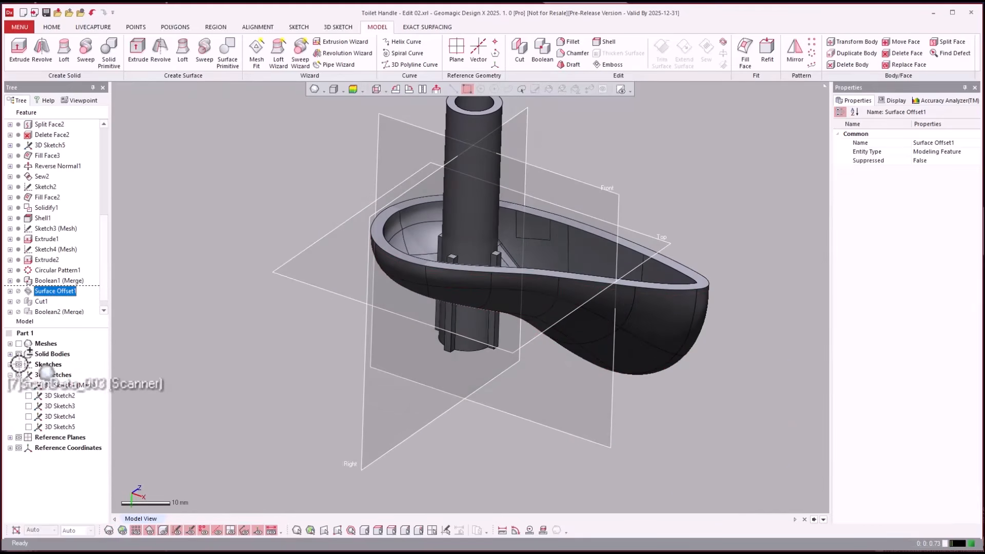
left_click(10, 354)
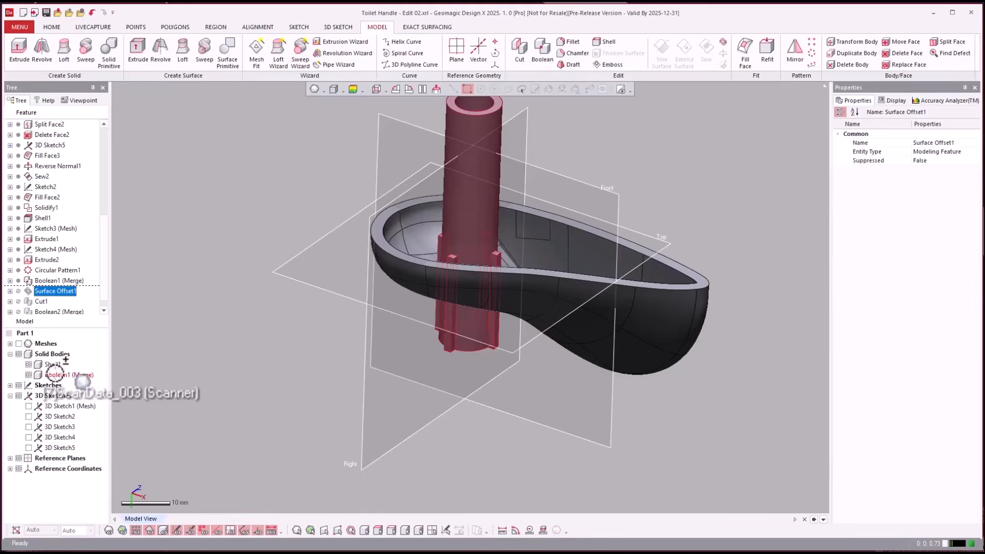
left_click(54, 375)
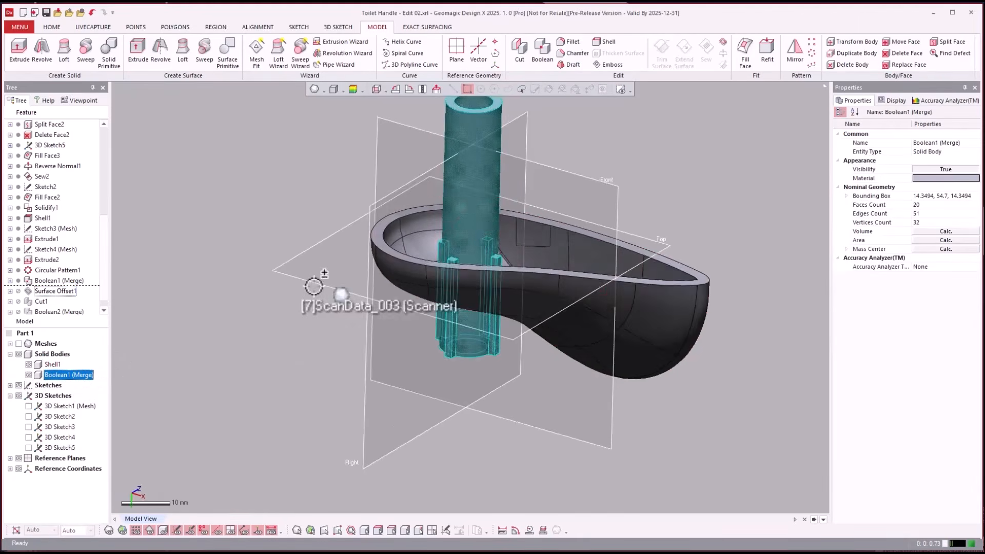
right_click_drag(315, 285, 341, 292)
scroll(341, 288, "up", 3)
- Roll the feature history forward to Surface Offset1 and isolate the offset surface with the post by hiding the Shell1 body
left_click(54, 291)
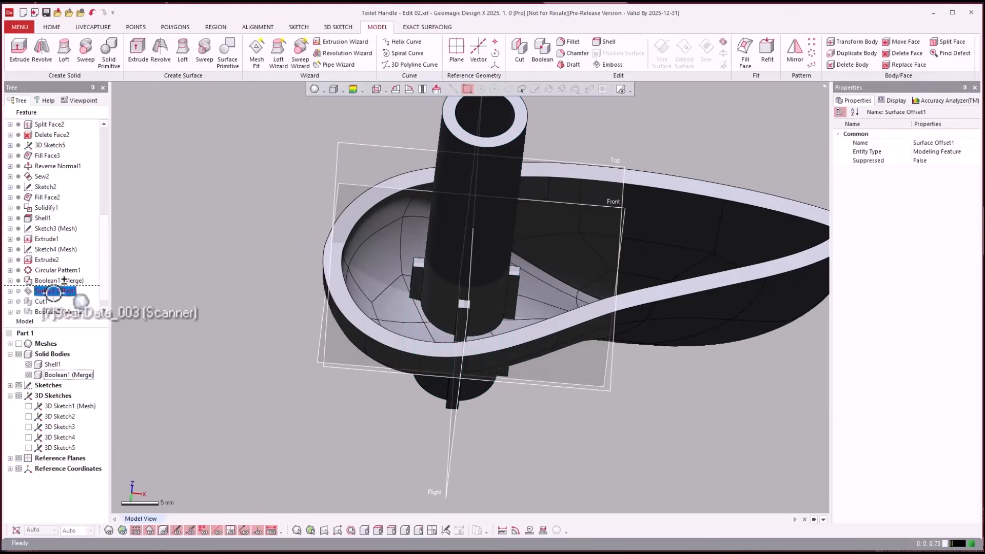
right_click(56, 292)
left_click(77, 299)
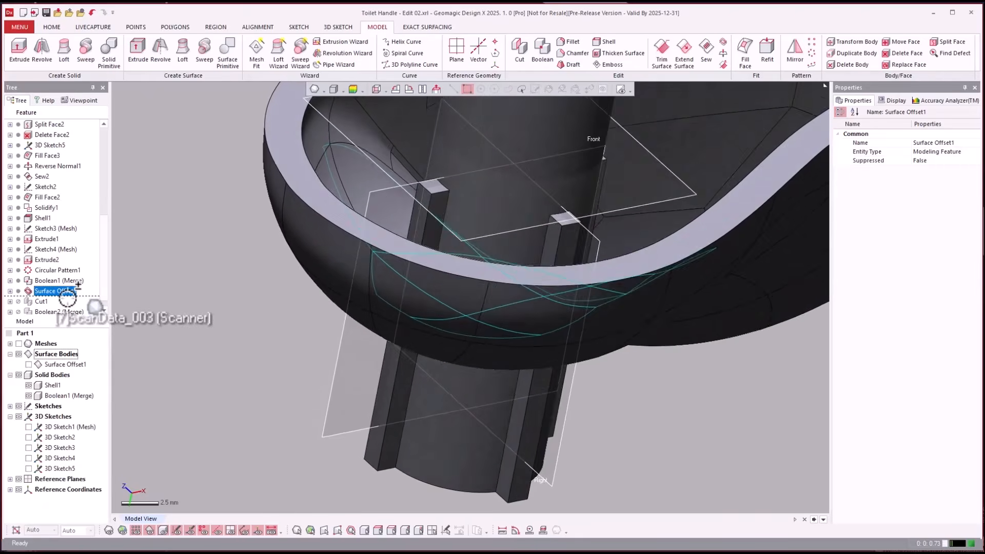
left_click(29, 385)
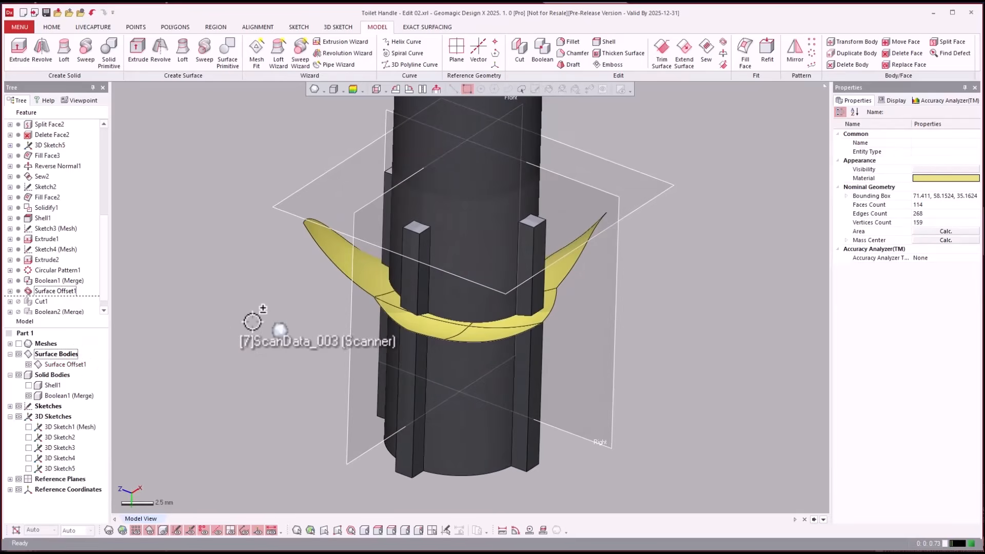
- Compare the offset surface and ribbed post with the scan mesh by switching the mesh display on and off
key("ctrl+1")
key("ctrl+1")
key("ctrl+1")
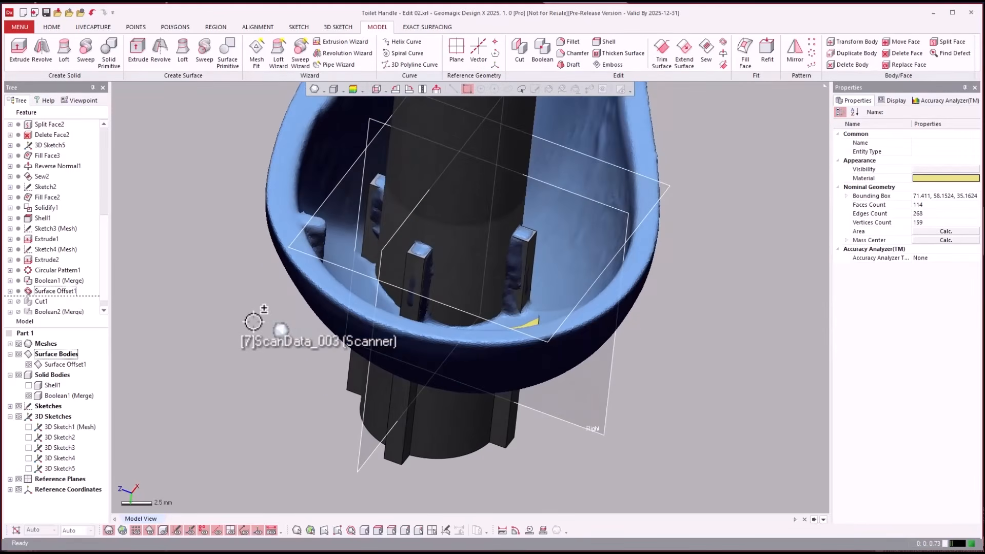
key("ctrl+1")
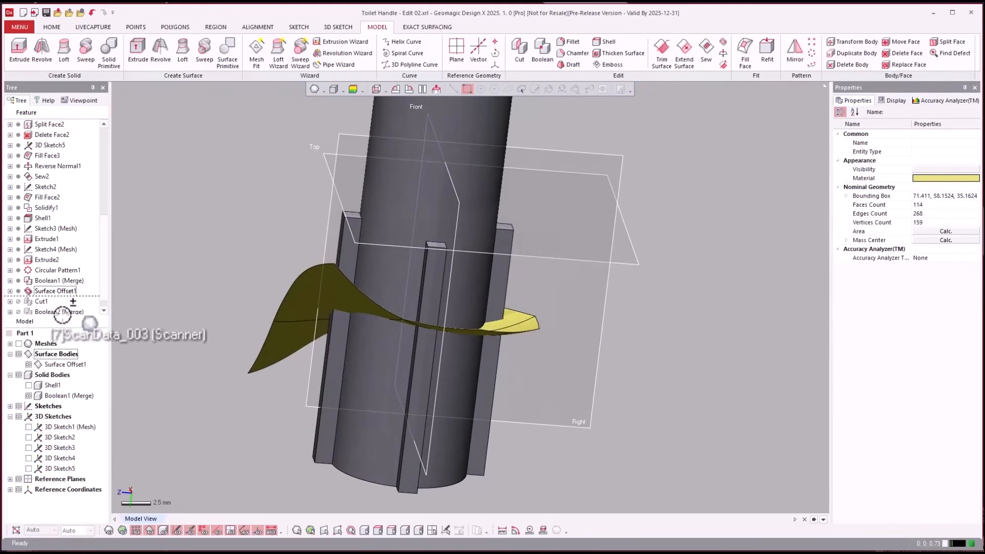
- Roll the feature history forward through Cut1 to Boolean2 (Merge), trimming the post at the offset surface and joining it to the shell
right_click(38, 302)
left_click(53, 311)
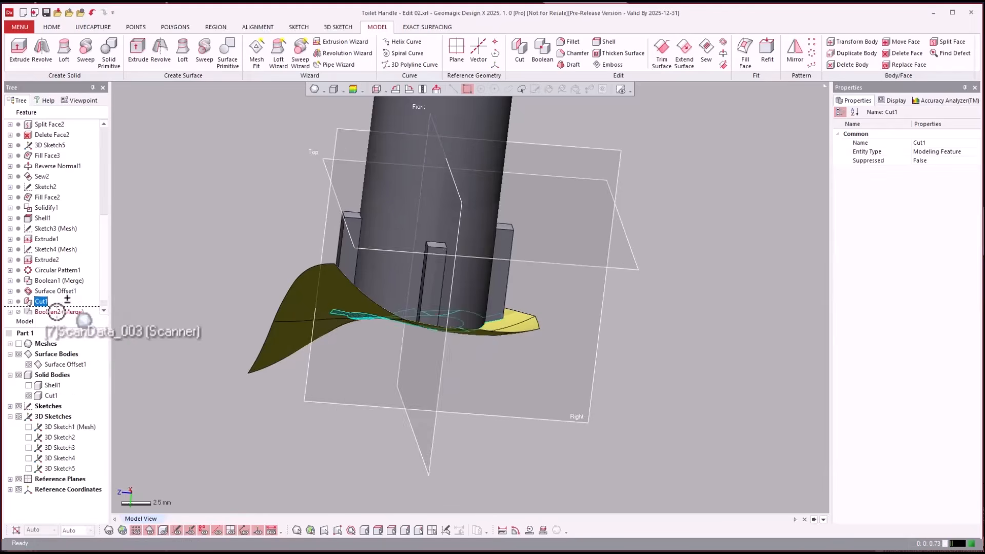
left_click(45, 310)
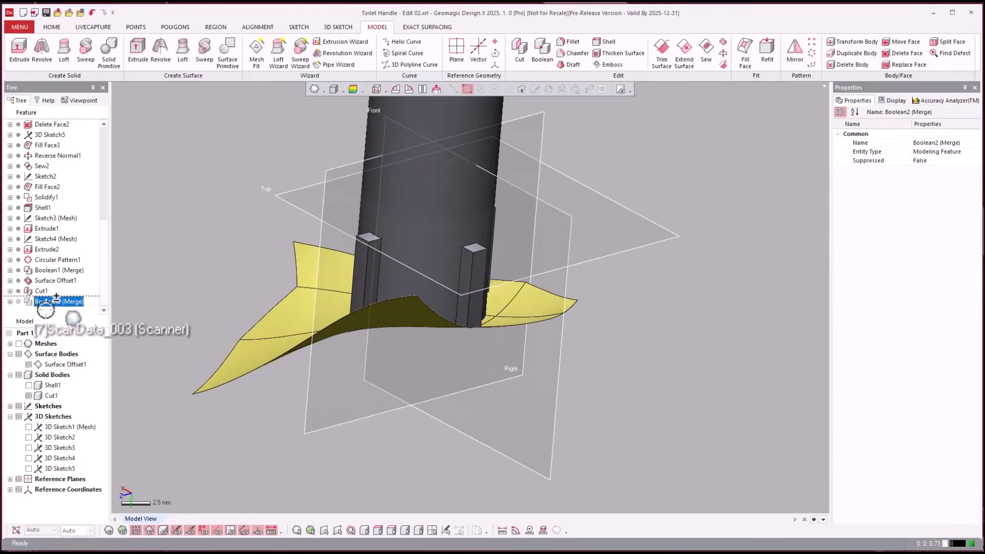
right_click(44, 302)
left_click(59, 307)
left_click(224, 204)
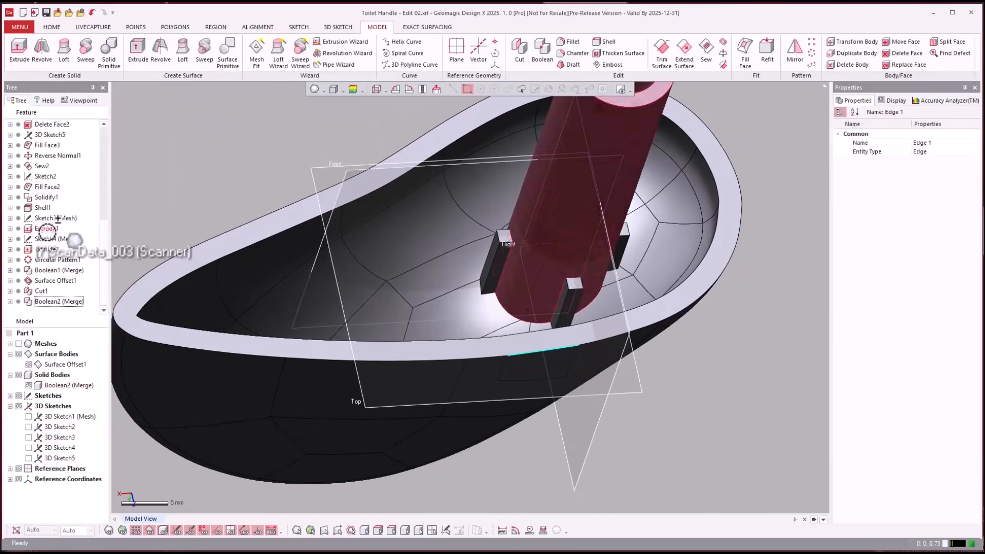
- Examine the Extrude1 post, the ribs, the hollow interior and the outer surface of the finished handle from several sides
left_click(48, 229)
left_click(305, 138)
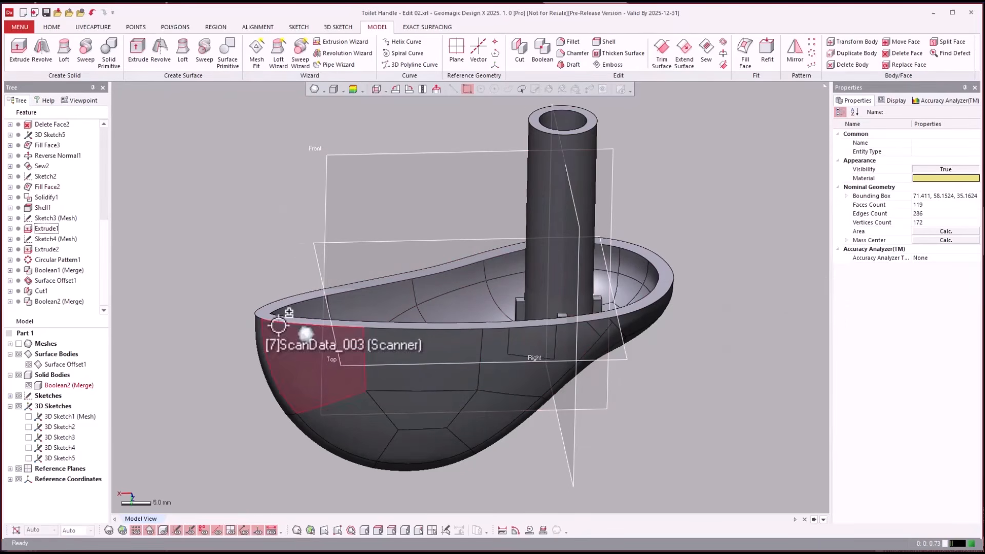
right_click_drag(672, 367, 633, 362)
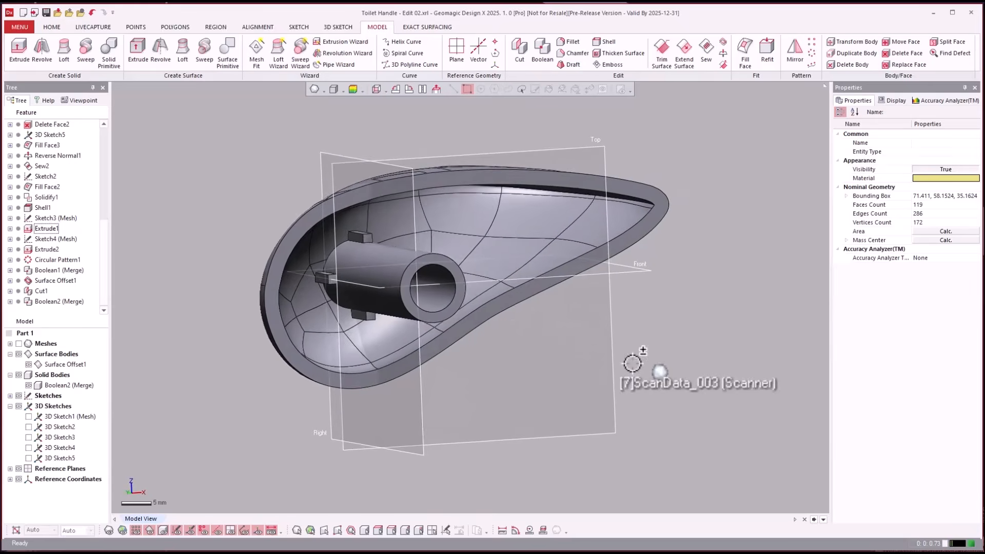
right_click_drag(714, 349, 715, 349)
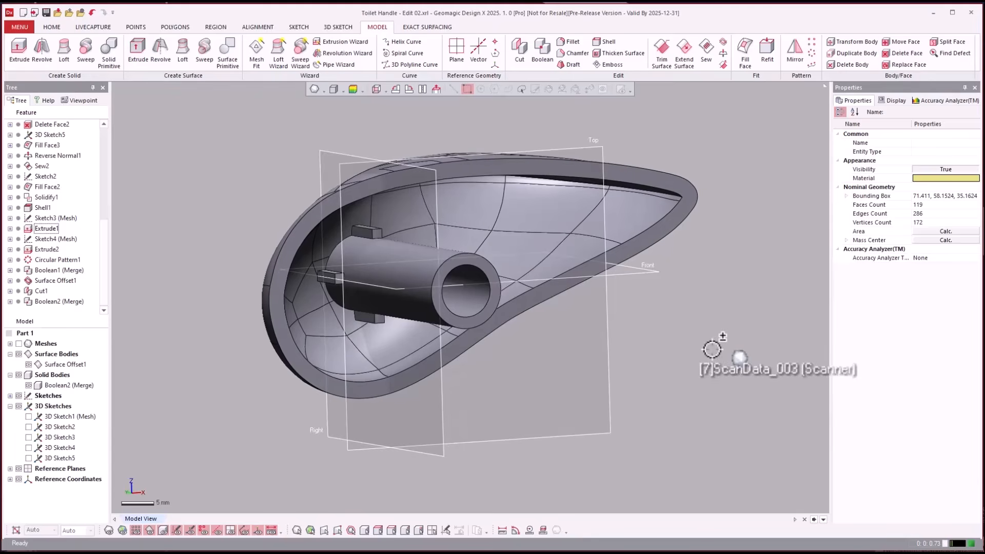
right_click_drag(363, 231, 403, 159)
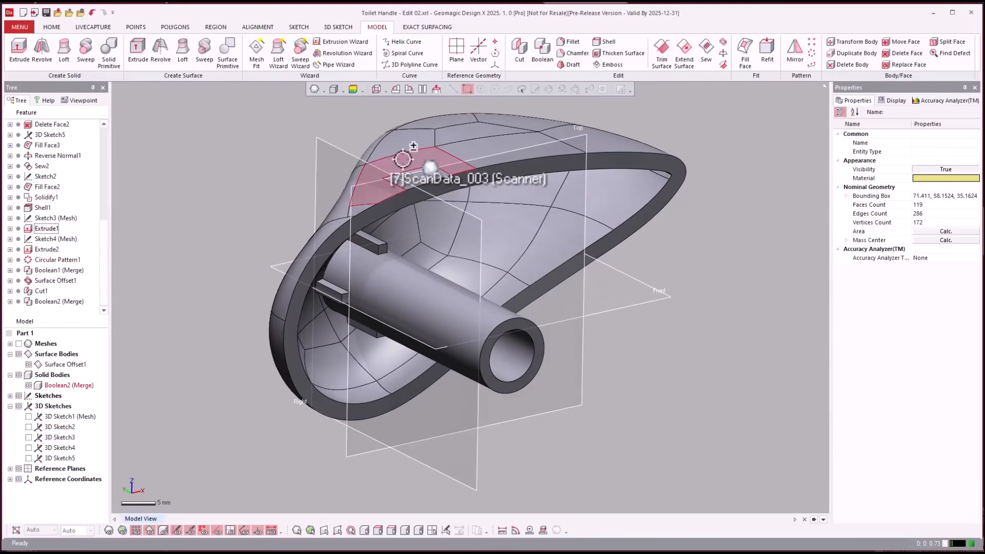
left_click(403, 160)
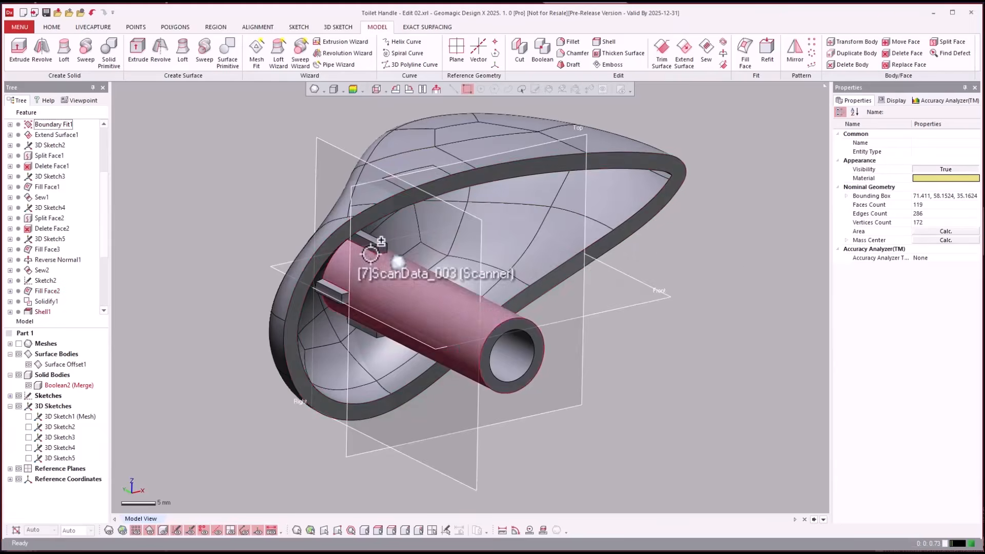
right_click_drag(371, 253, 752, 385)
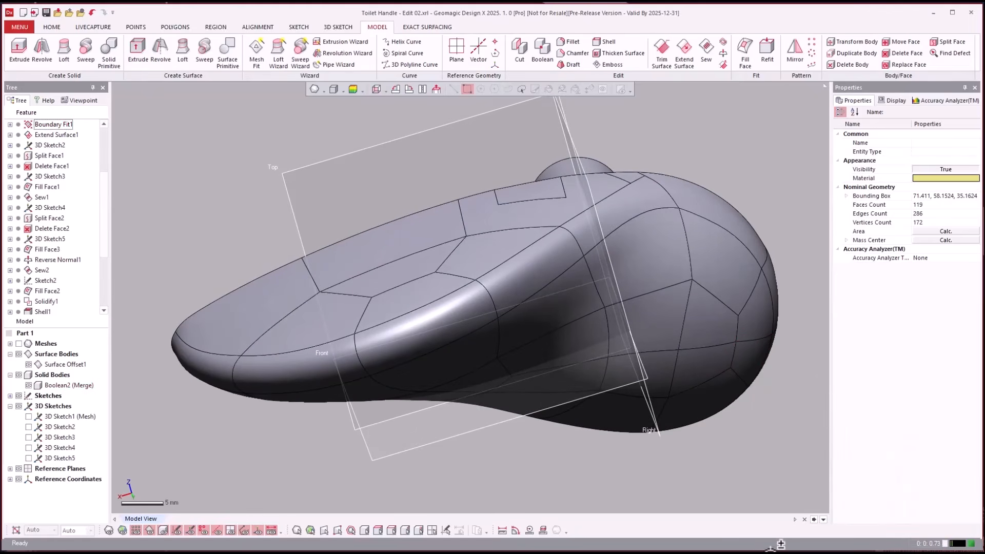